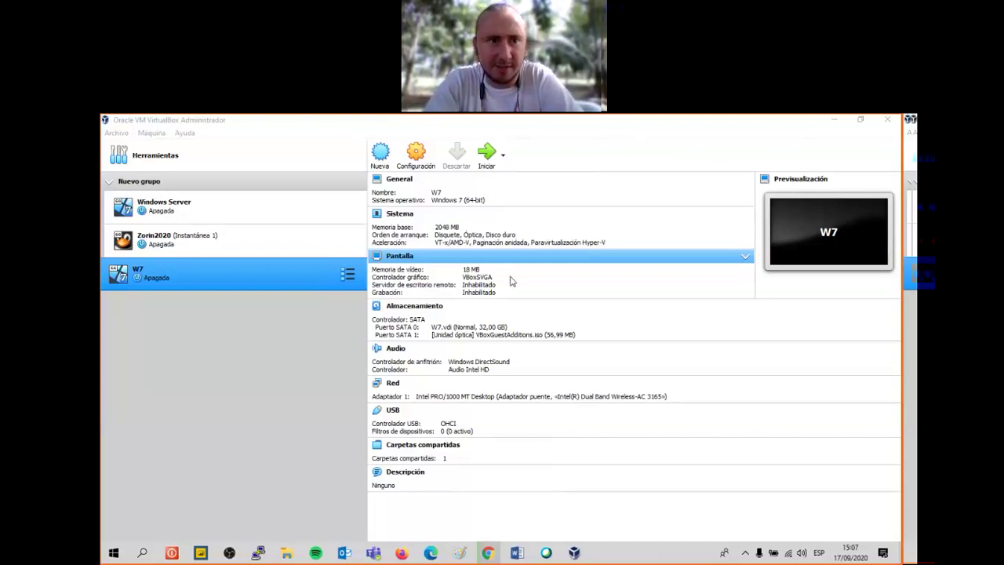
click(188, 134)
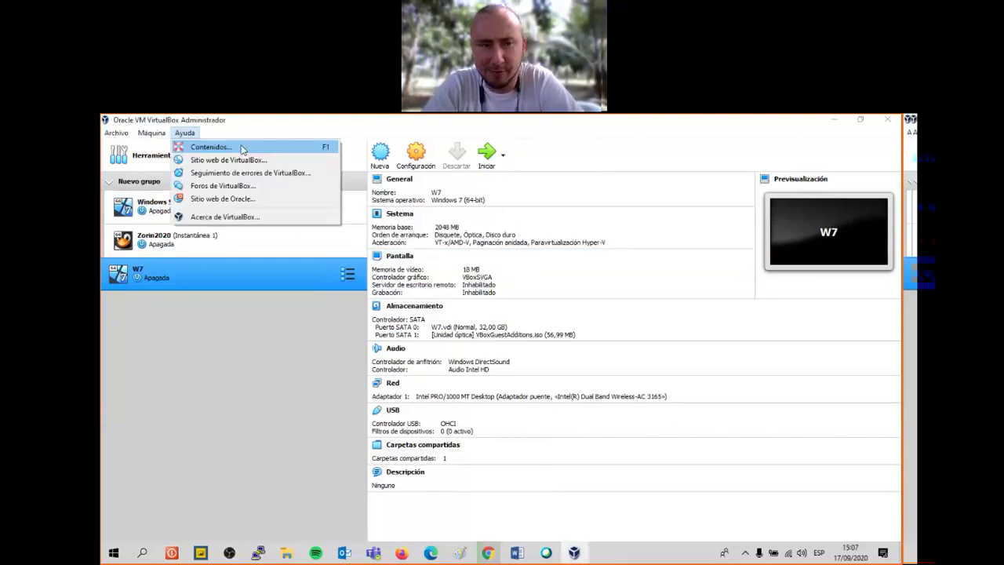
key(Escape)
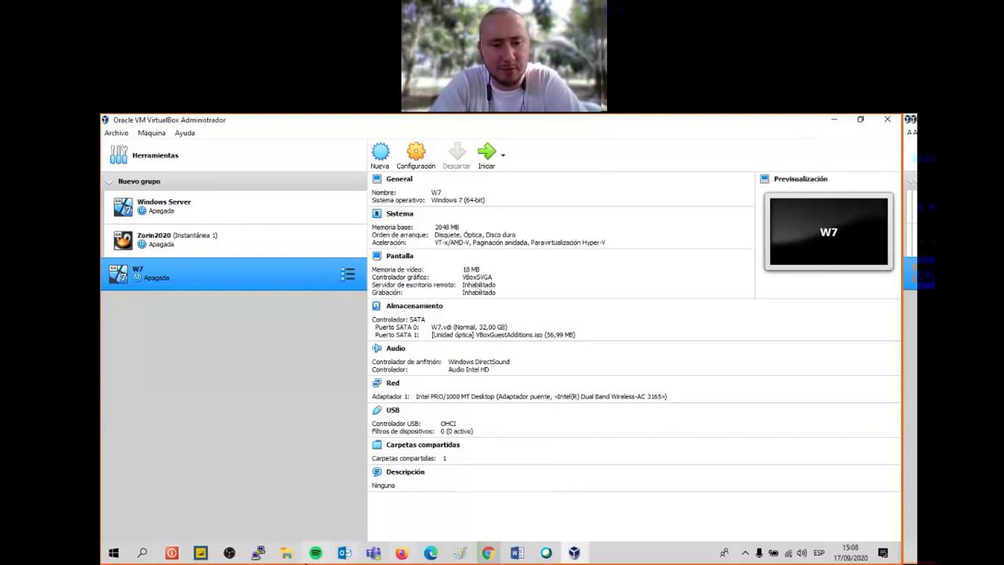
Switch to Chrome and search Google for "hyper v" in a new tab
click(488, 554)
click(785, 123)
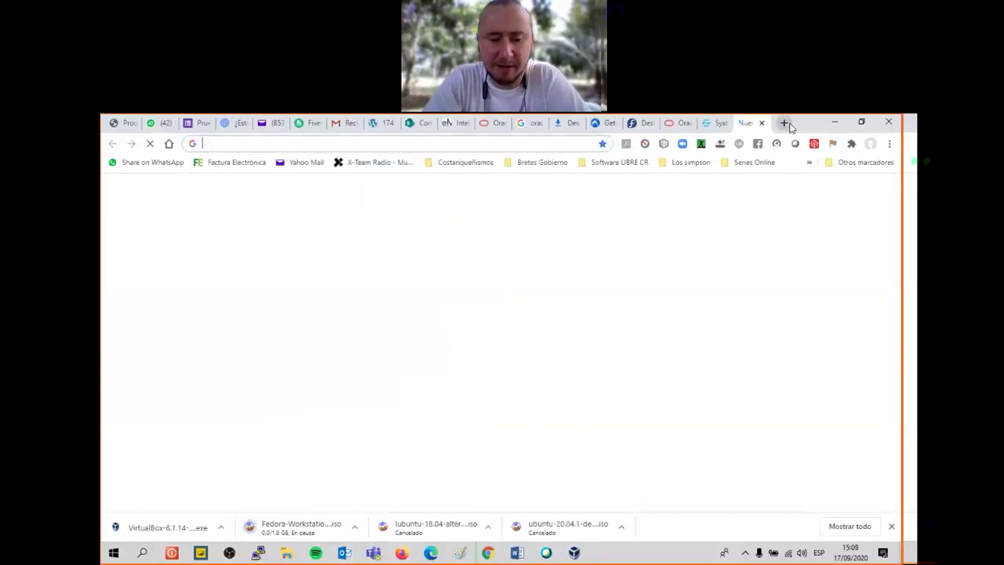
text(hiperv)
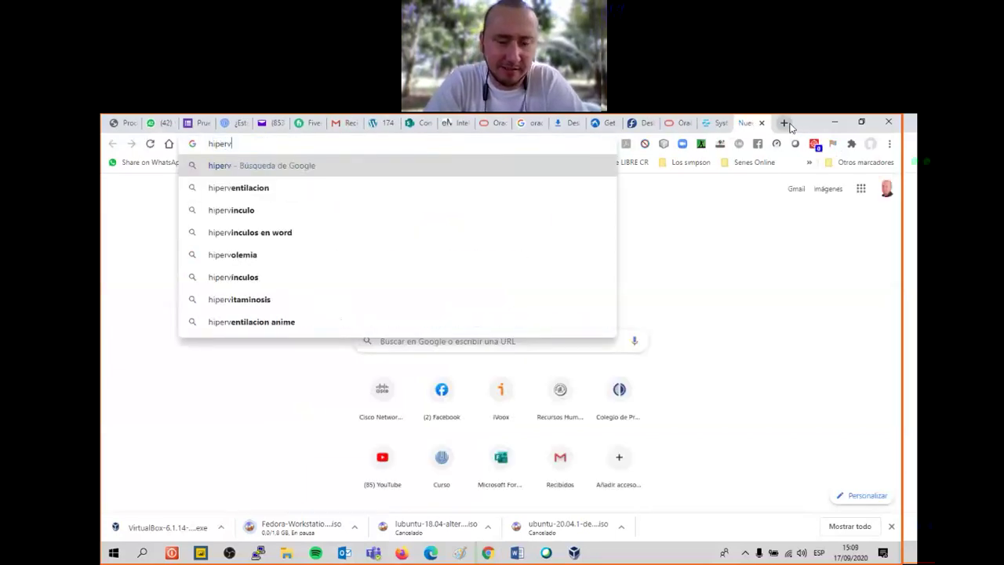
text(i)
key(Return)
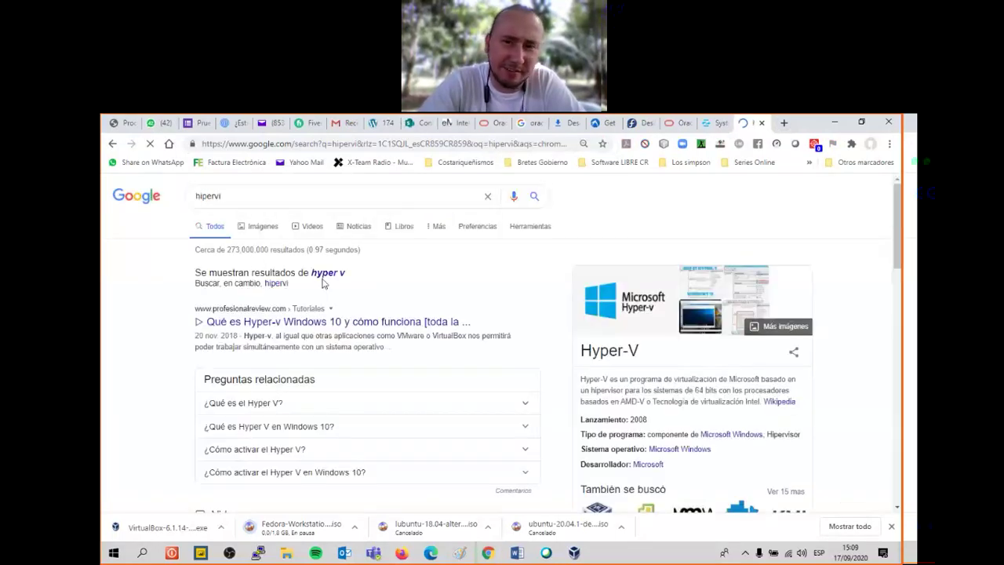
click(337, 273)
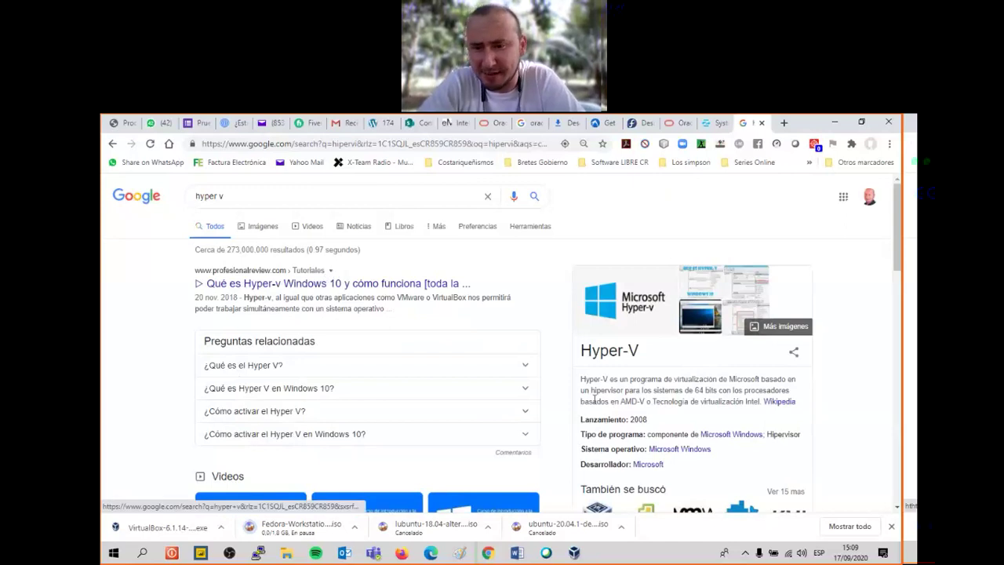
Open the related searches for VMware vSphere, VMware ESXi and Docker from the Hyper-V results in separate background tabs
scroll(594, 400, down, 2)
click(590, 422)
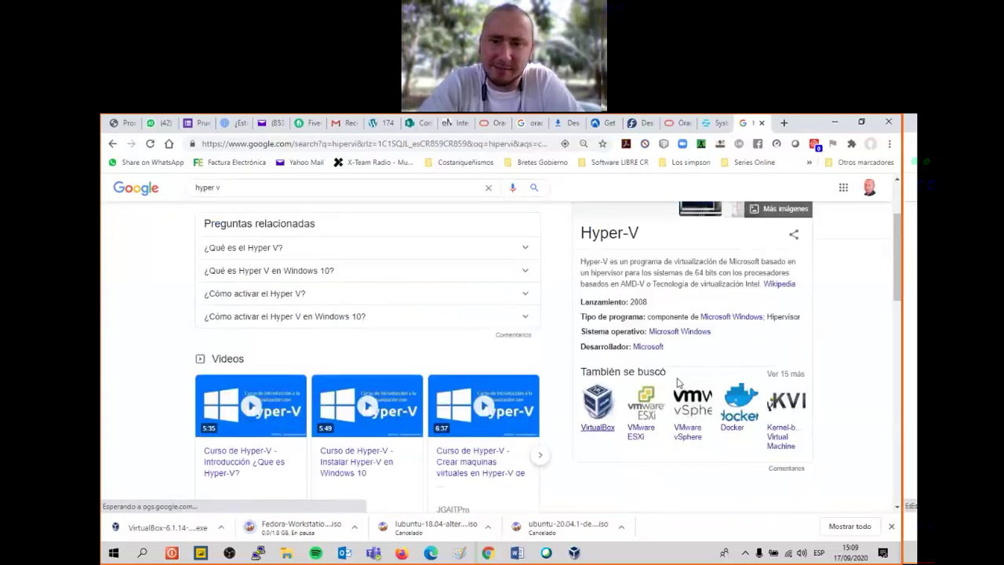
middle_click(704, 436)
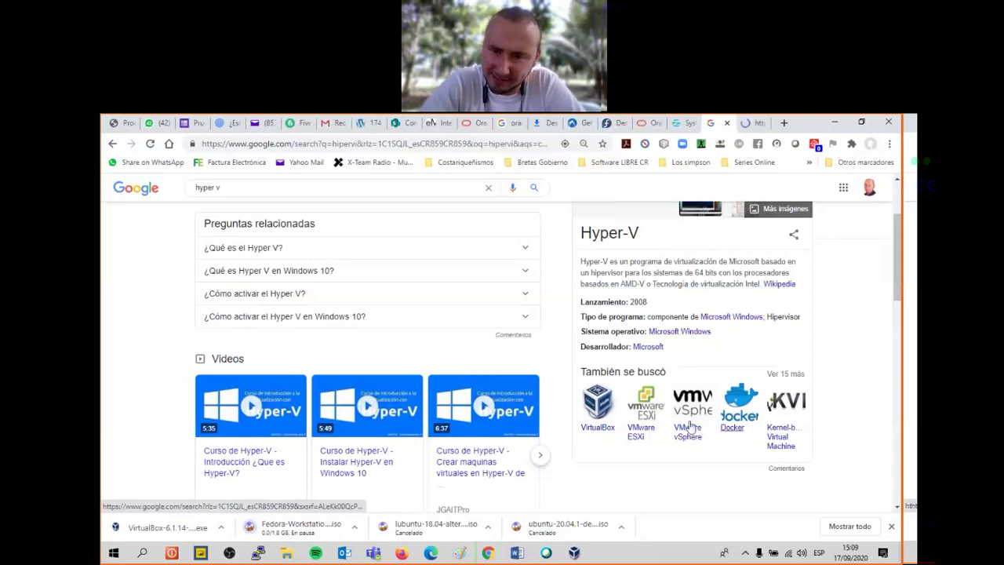
middle_click(691, 428)
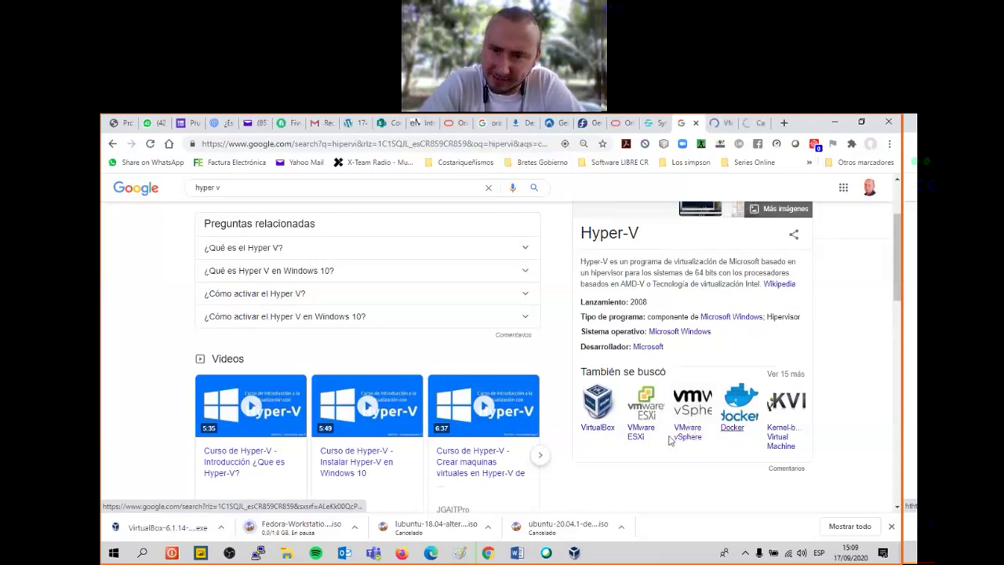
middle_click(730, 430)
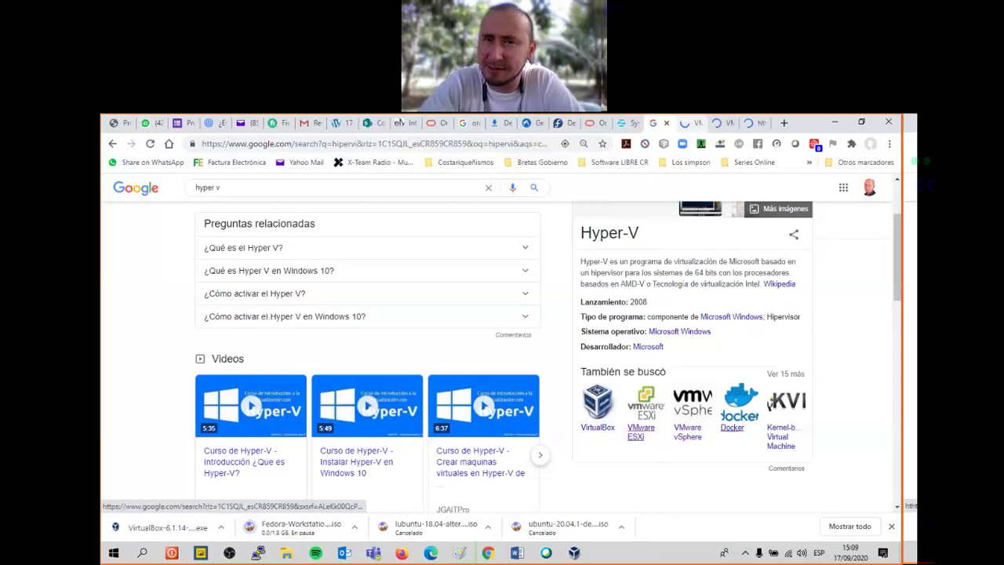
Look through the VMware vSphere, VMware ESXi and Docker result tabs and return to the Hyper-V results
key(ctrl+Tab)
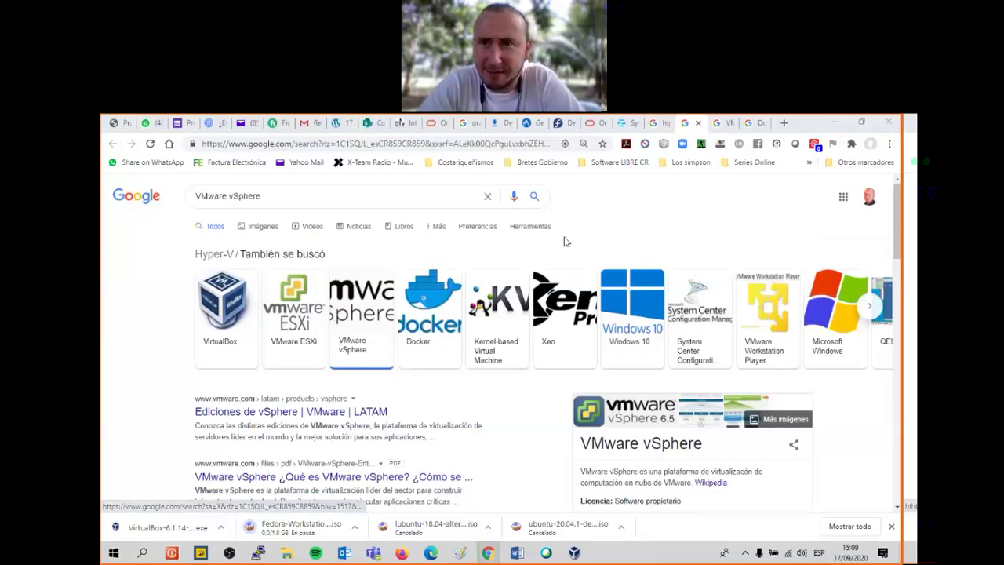
click(659, 125)
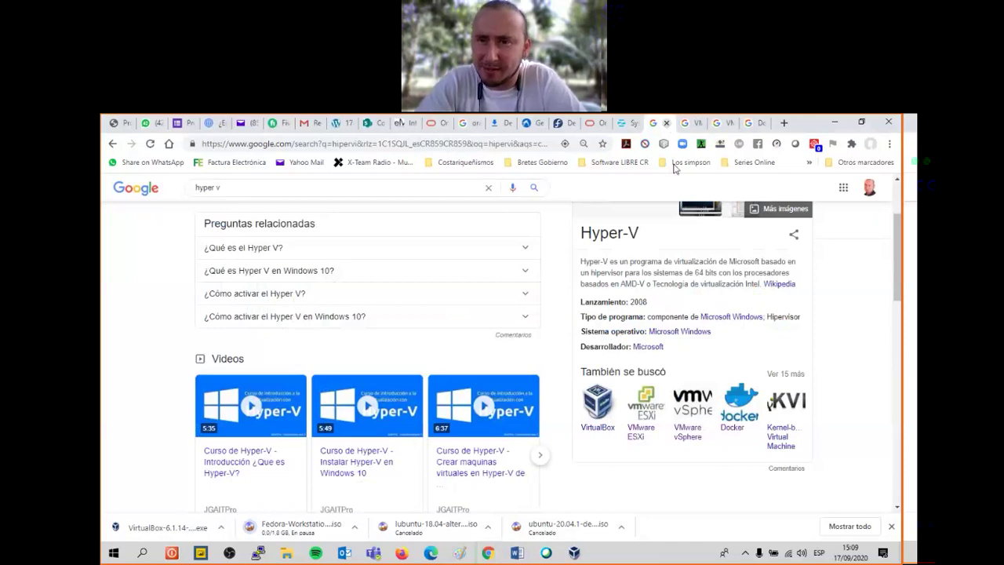
click(687, 125)
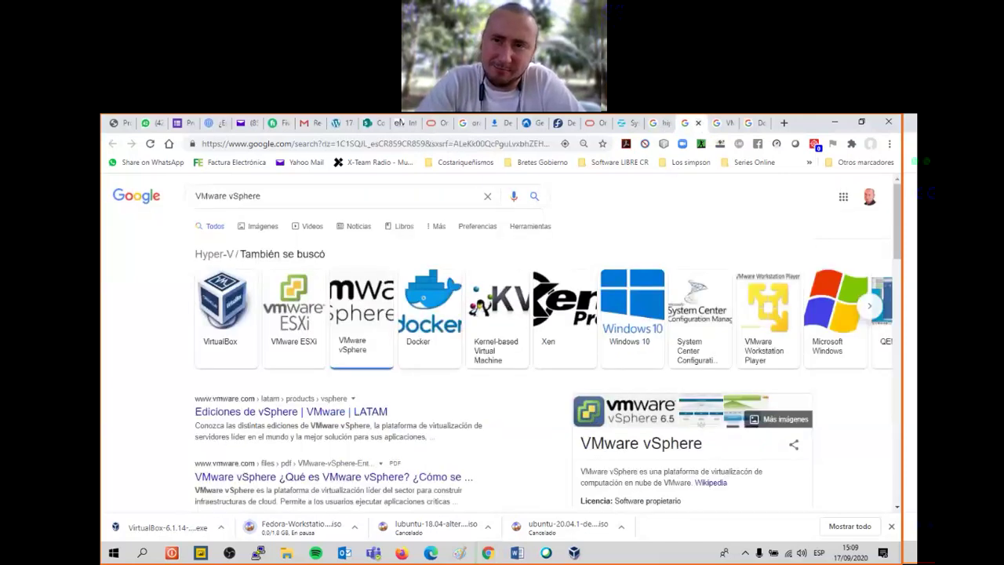
click(719, 123)
click(759, 126)
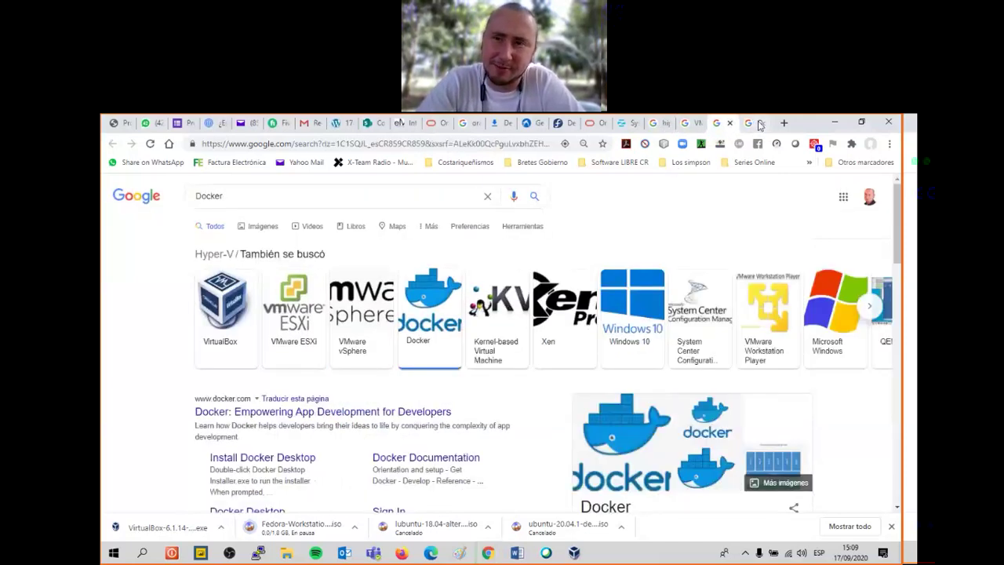
click(659, 123)
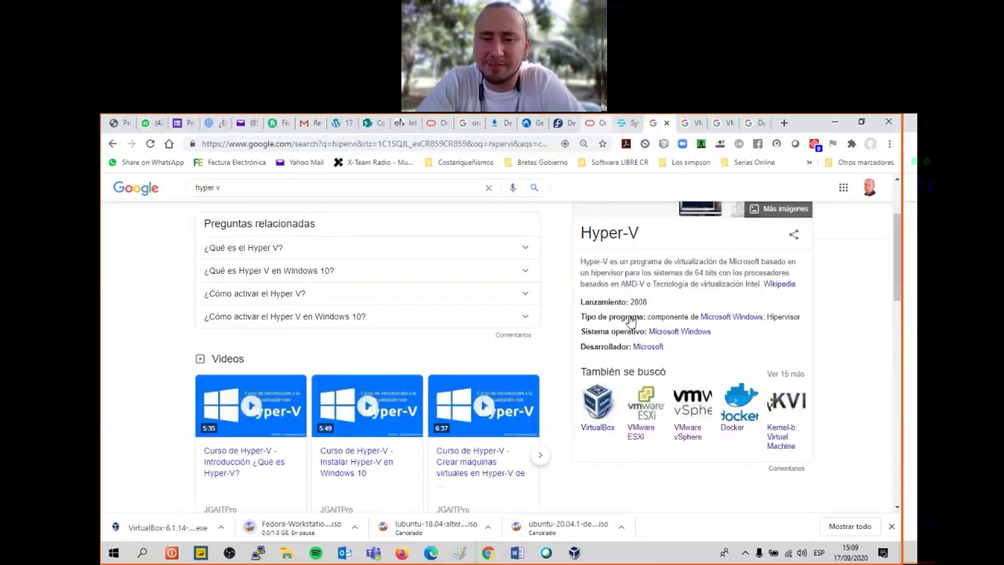
Open the related VMware vSphere search in the Hyper-V results tab and highlight the software's licence type in its summary
key(alt+Tab)
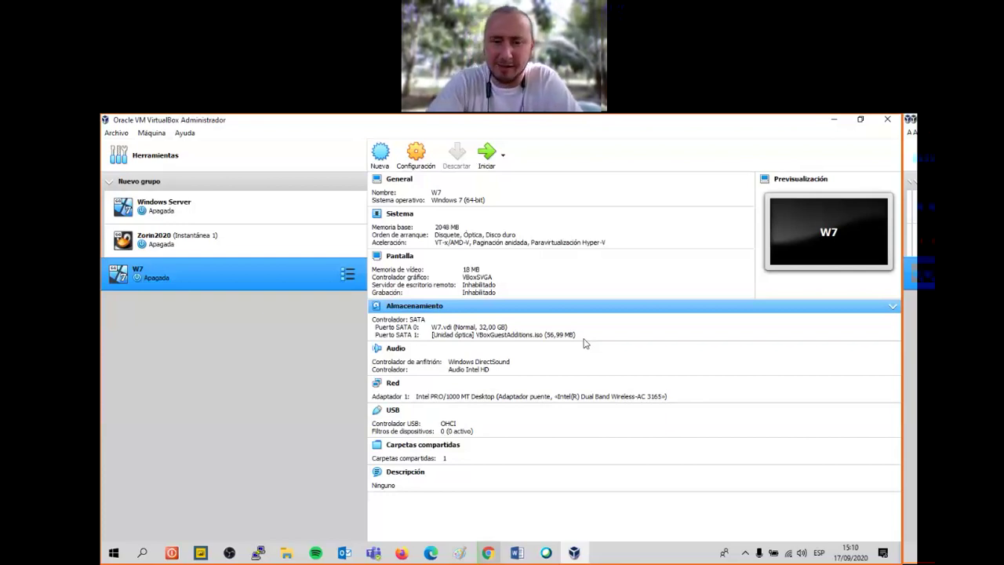
click(488, 553)
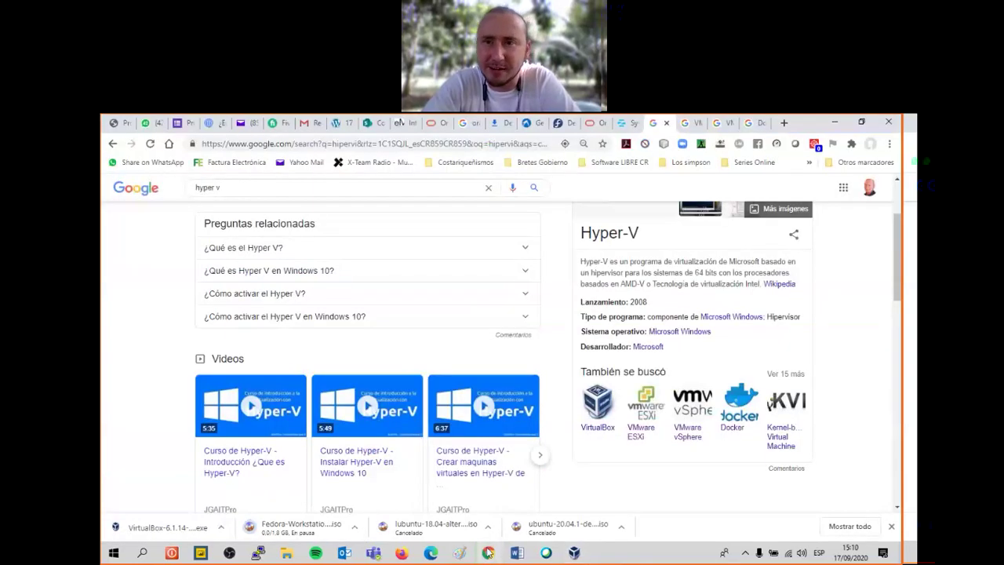
click(696, 442)
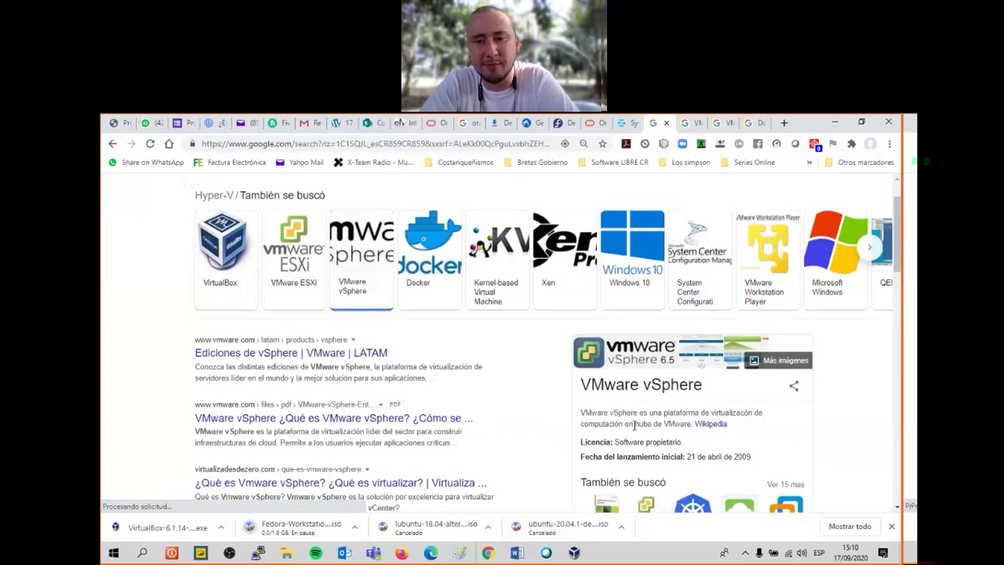
drag(624, 442, 705, 446)
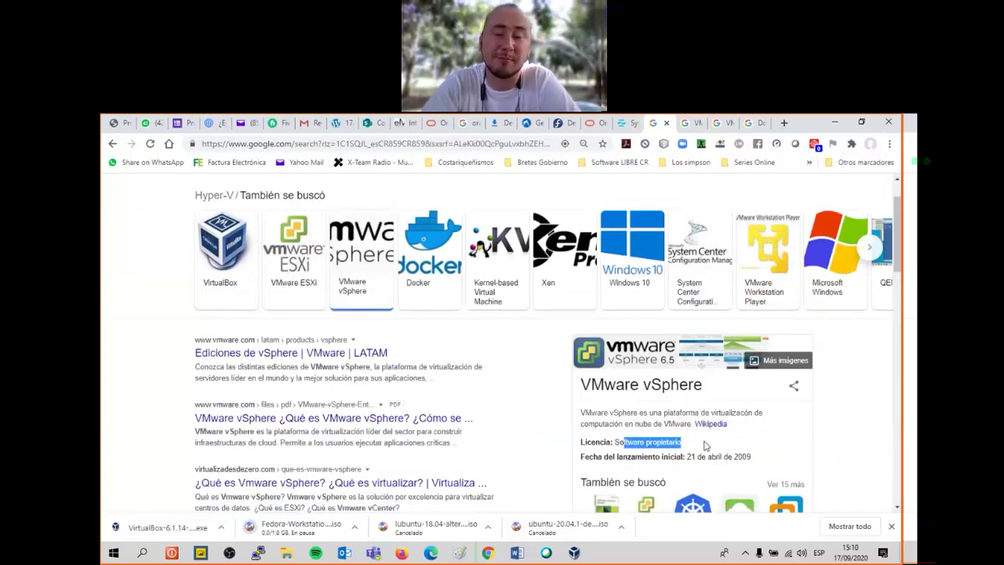
click(627, 124)
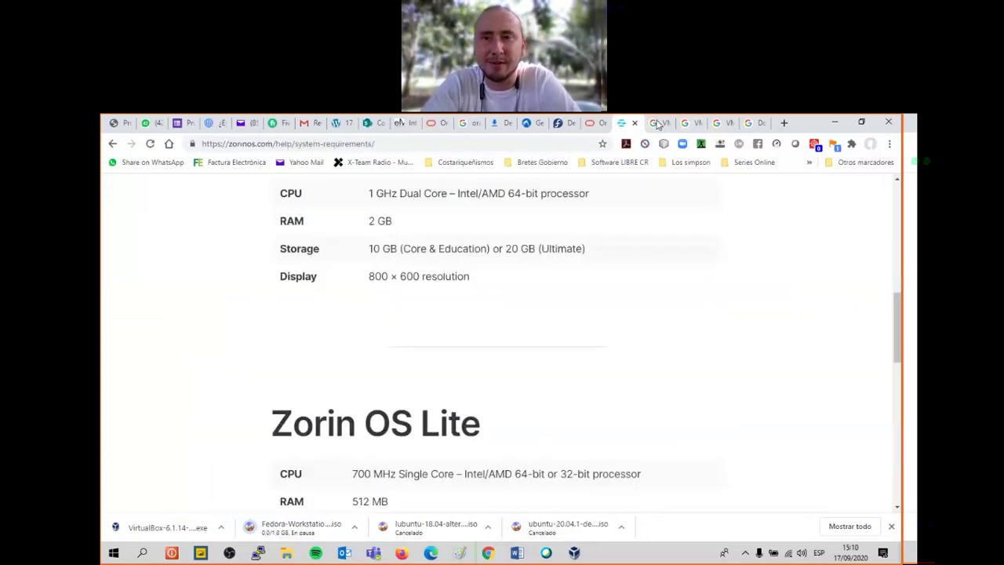
click(657, 124)
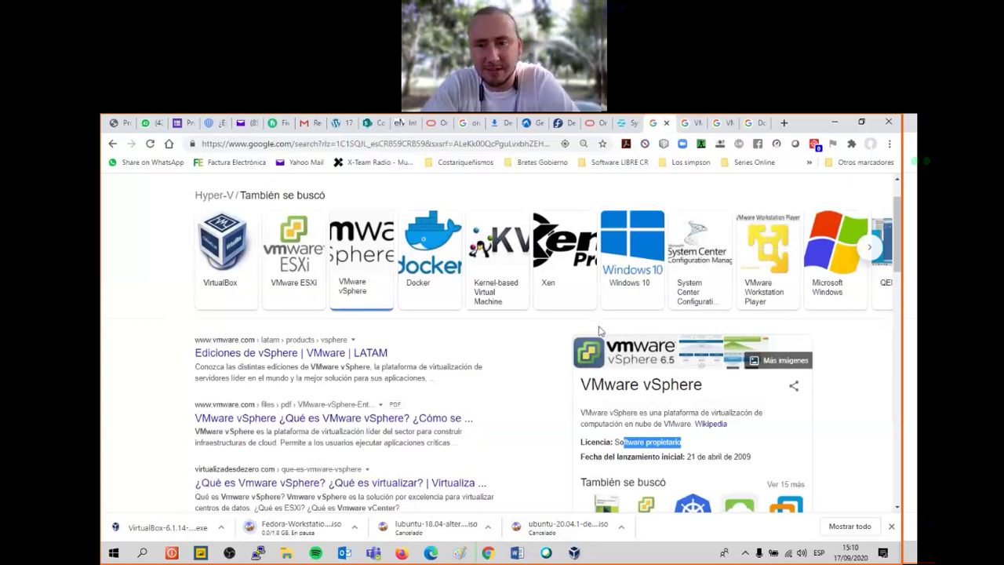
Go back to the VirtualBox search results and highlight "software libre y de código abierto" in the program type
key(alt+Left)
scroll(706, 393, down, 3)
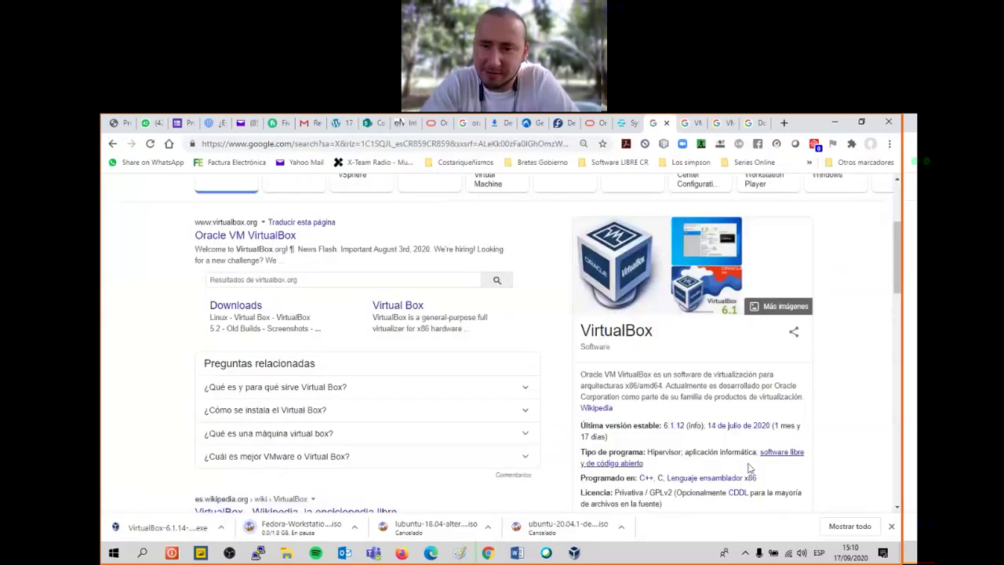
drag(758, 452, 645, 464)
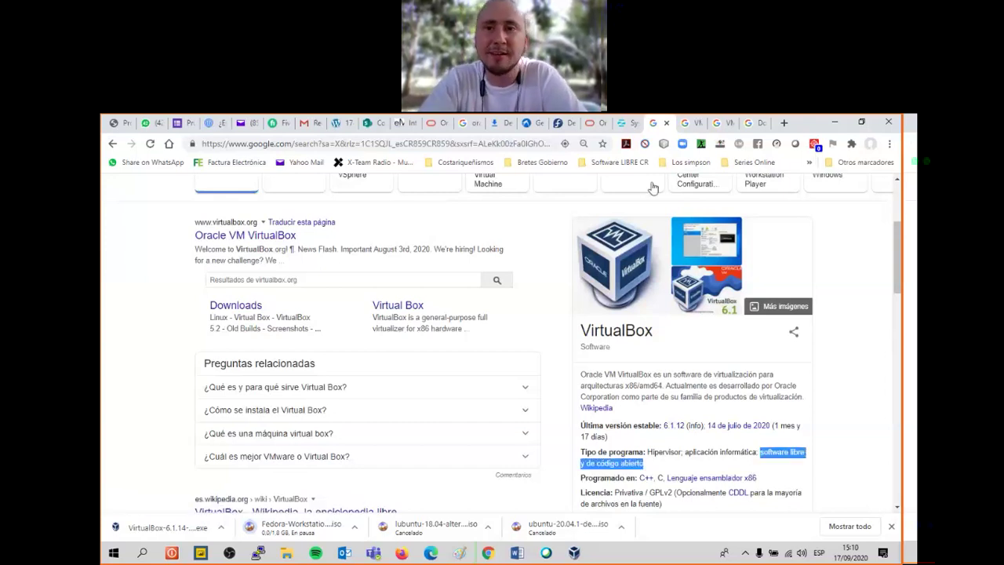
Close the VirtualBox, VMware vSphere and VMware ESXi result tabs, leaving the Docker results open
click(666, 124)
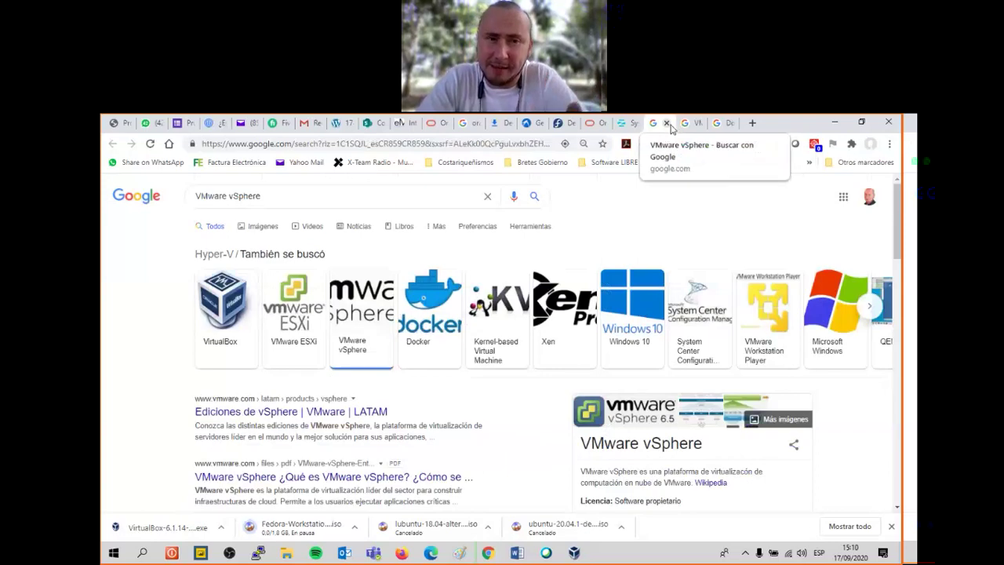
click(666, 124)
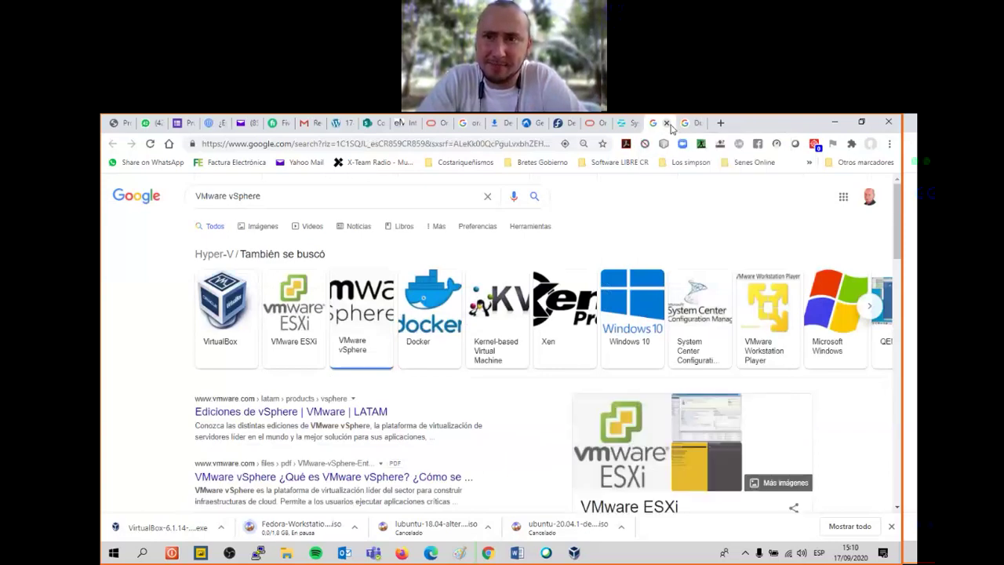
click(667, 124)
Search Google for "descargar oracle vm" and open Oracle's VM VirtualBox downloads page from the results
click(453, 144)
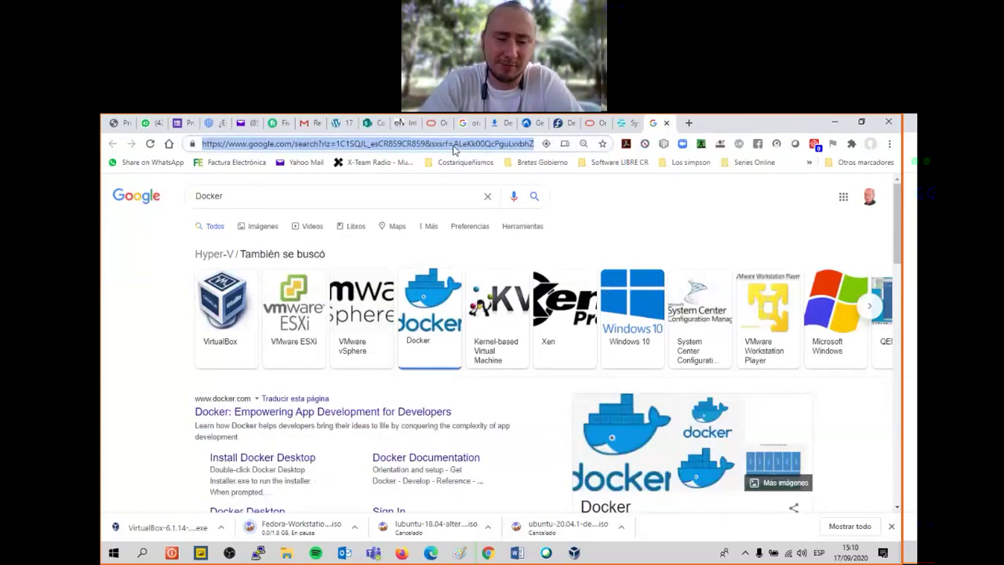
text(de)
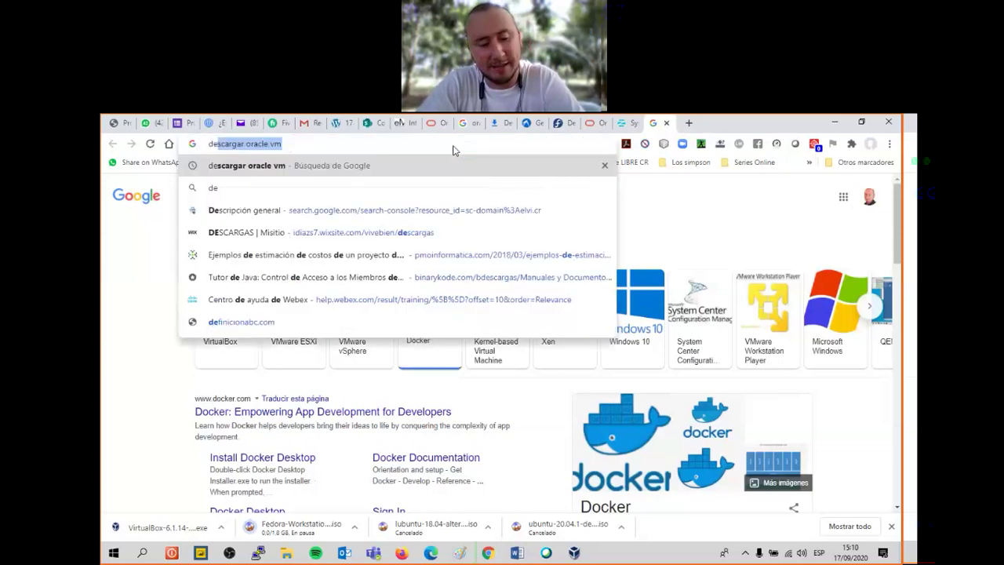
text(scar)
key(Right)
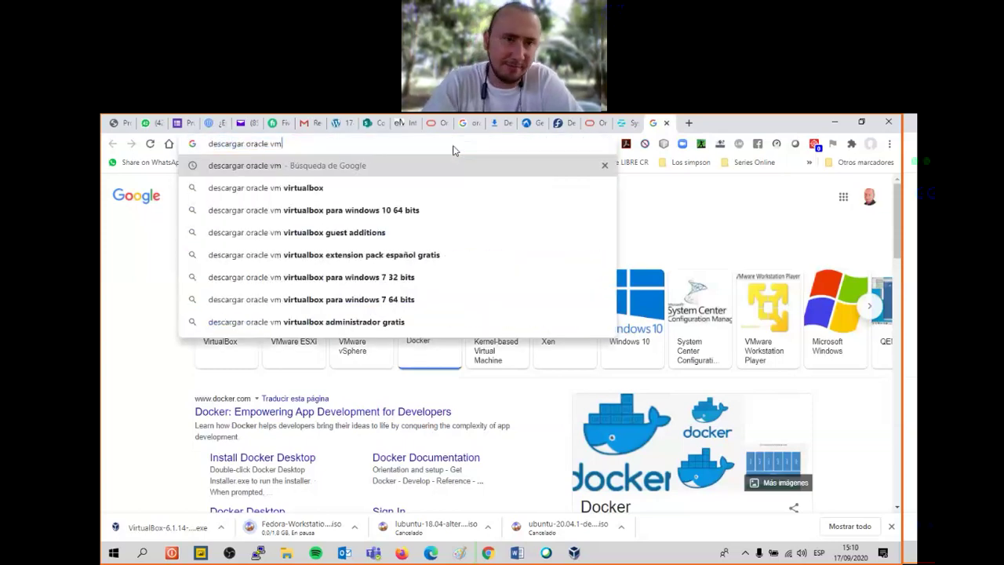
key(Return)
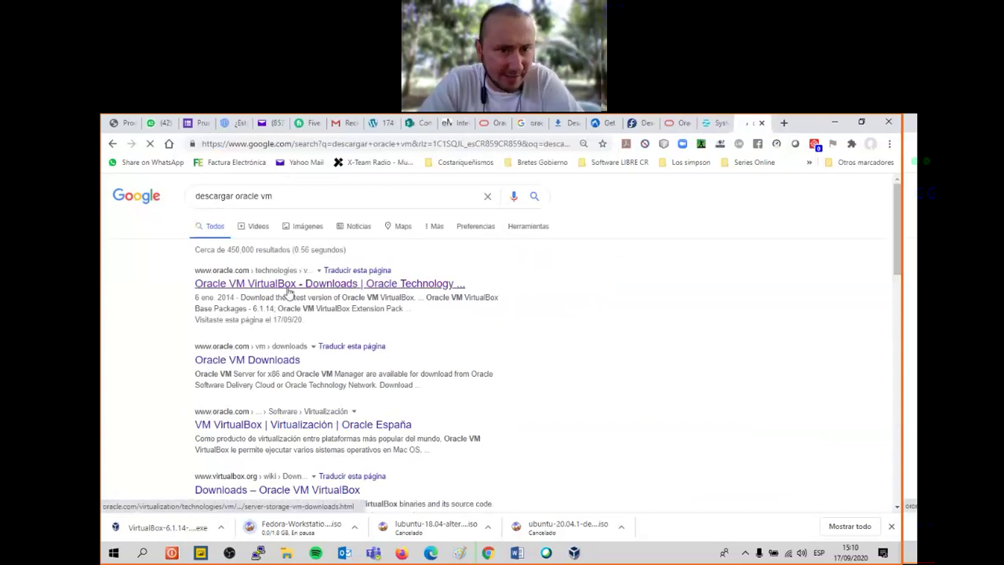
click(289, 289)
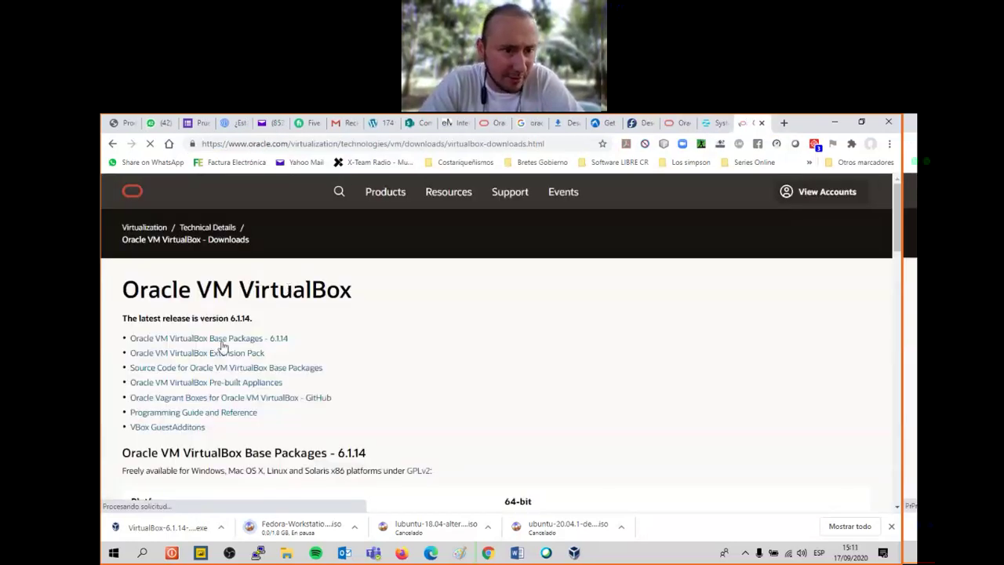
Download the 64-bit Windows Installer of the Oracle VM VirtualBox 6.1.14 base packages
scroll(196, 346, down, 3)
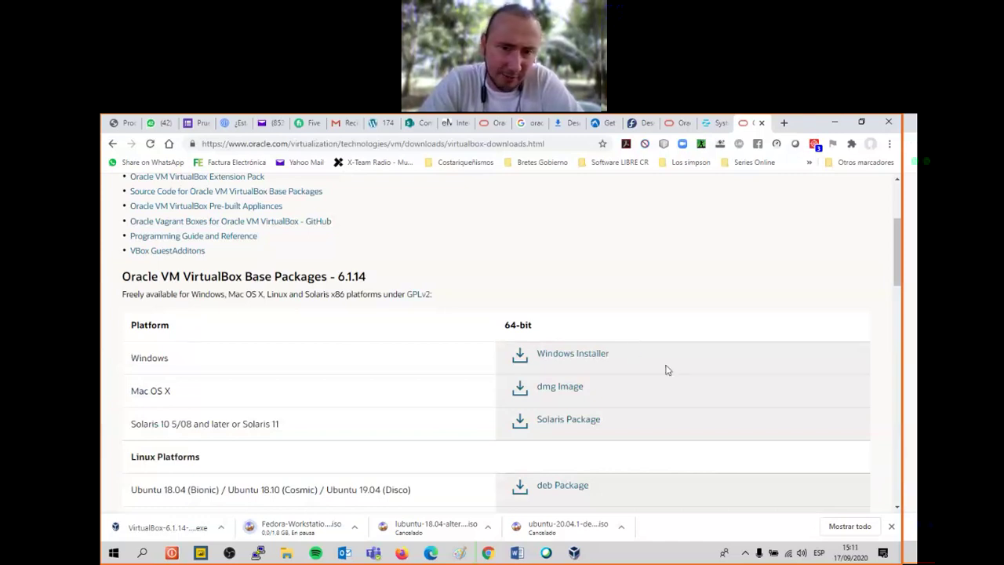
click(605, 355)
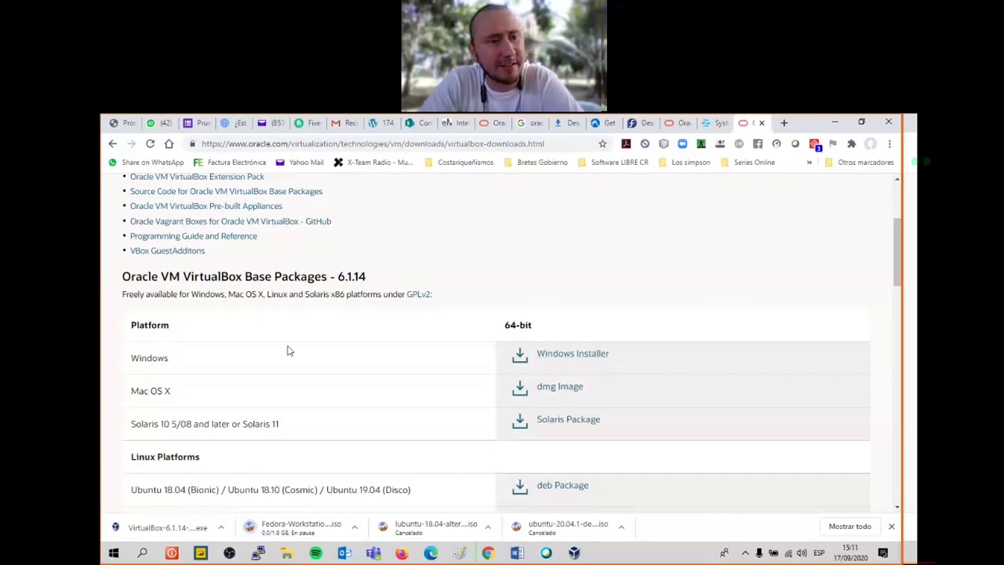
click(579, 355)
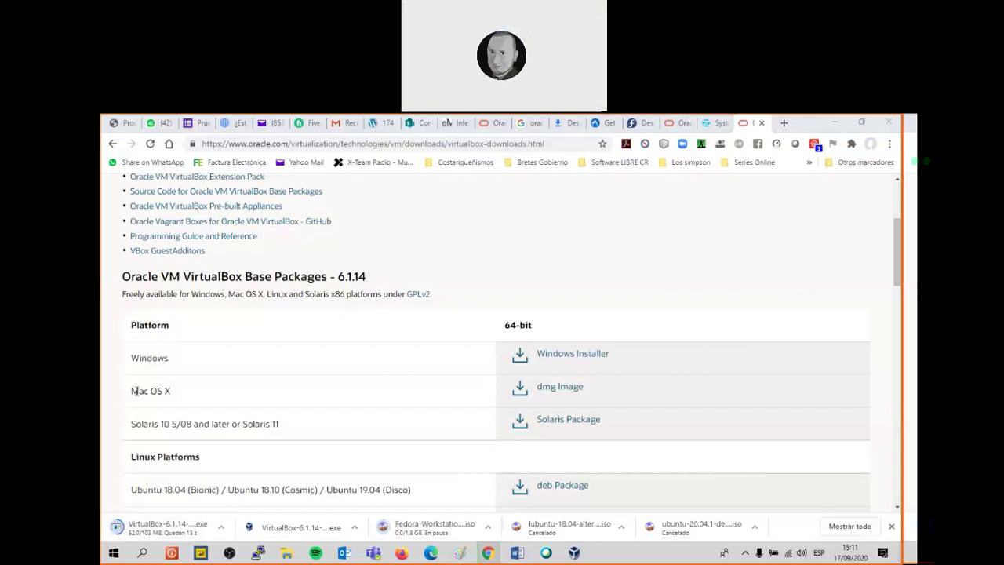
Examine the other supported platforms in the base packages table, highlighting the Mac OS X and Solaris 11 entries
drag(138, 391, 291, 381)
scroll(213, 434, down, 1)
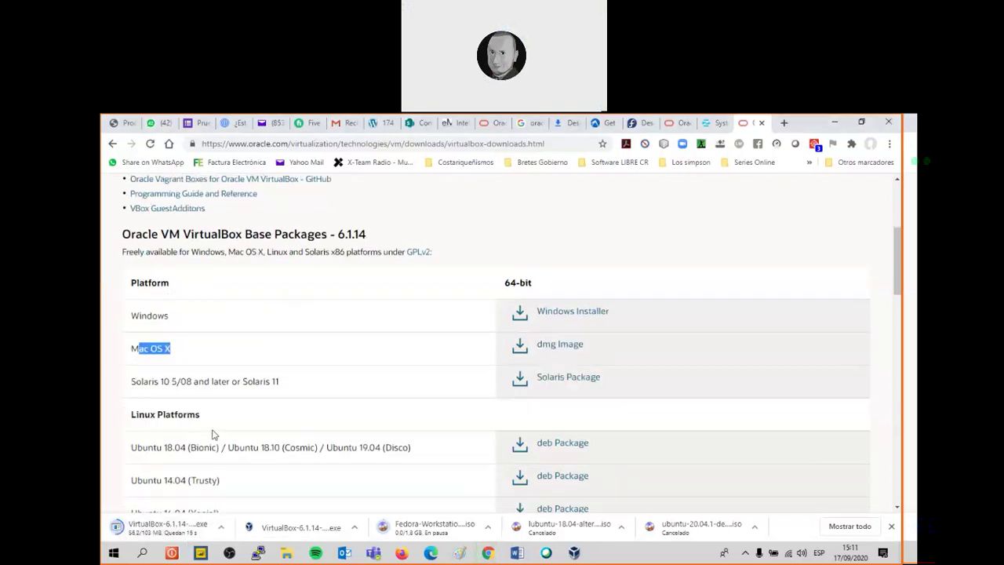
scroll(211, 434, down, 2)
drag(242, 307, 286, 311)
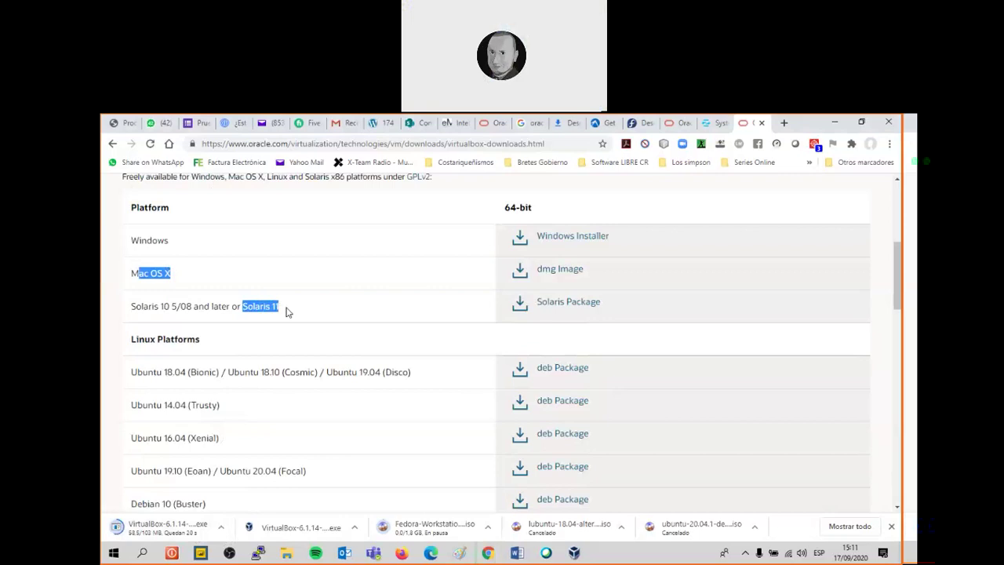
Examine the Linux packages in the base packages table, from the Ubuntu and Debian entries to the all-distributions installer
scroll(265, 354, down, 1)
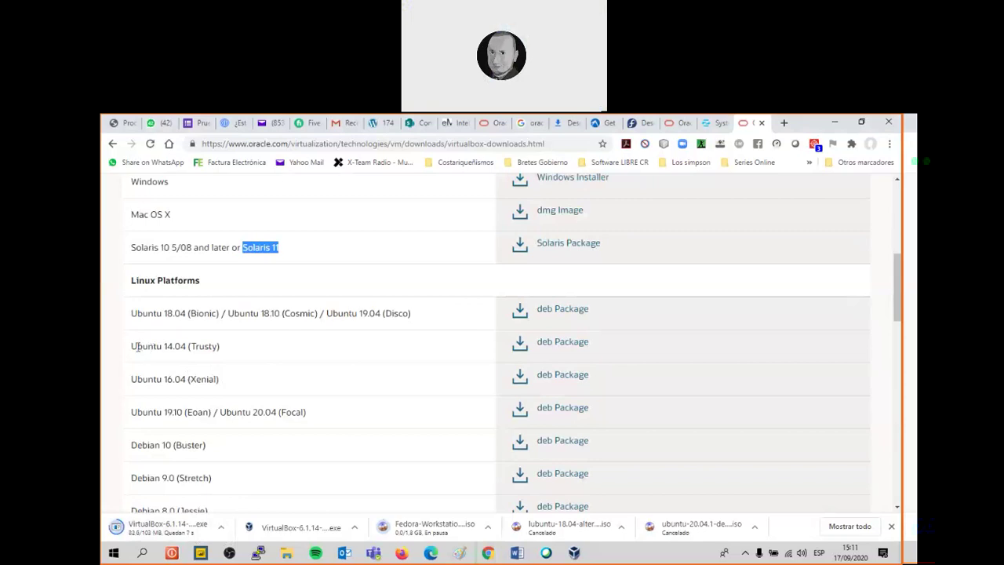
scroll(191, 377, down, 2)
scroll(161, 377, down, 4)
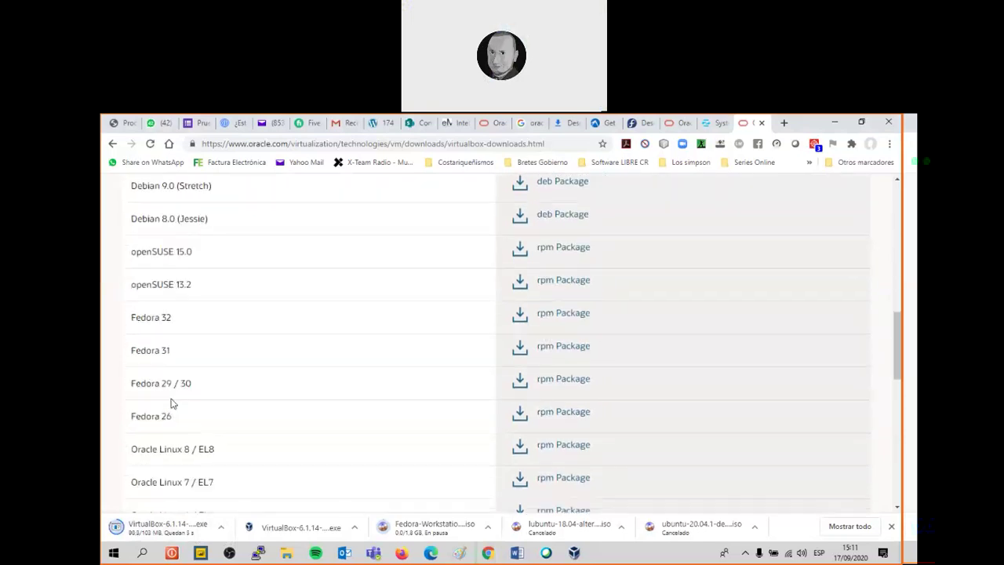
scroll(149, 359, down, 2)
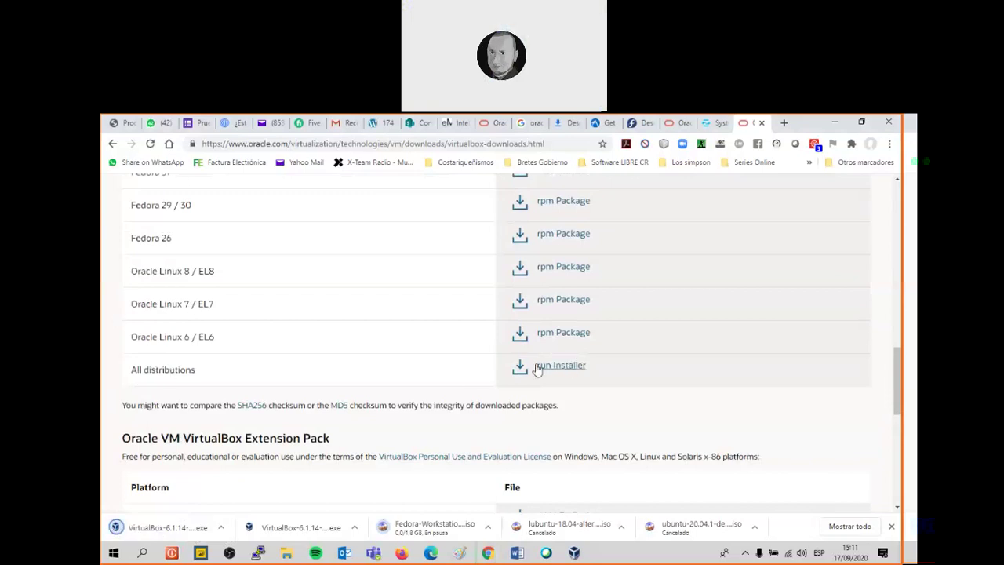
scroll(274, 387, down, 1)
scroll(274, 386, down, 3)
scroll(399, 426, up, 5)
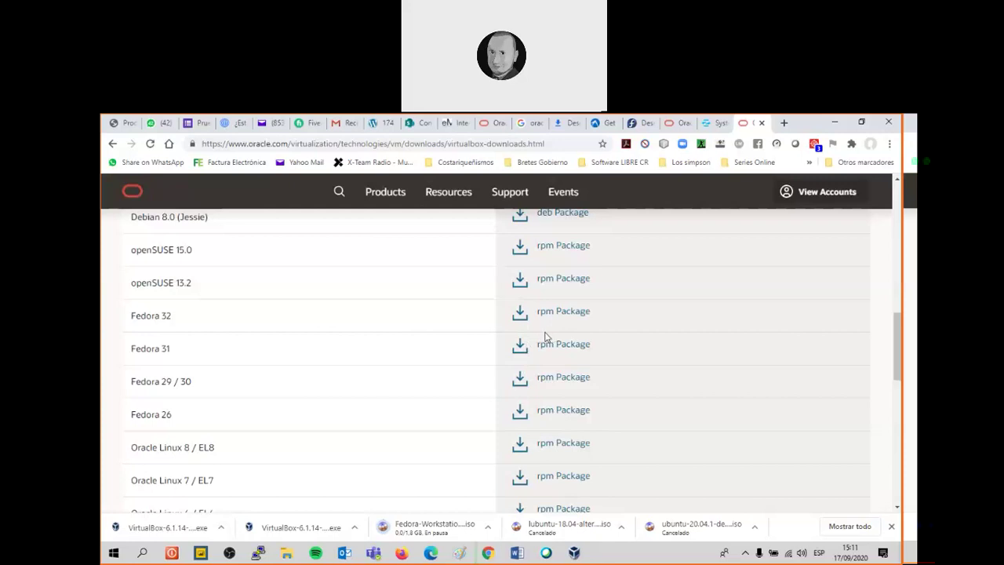
scroll(448, 352, up, 2)
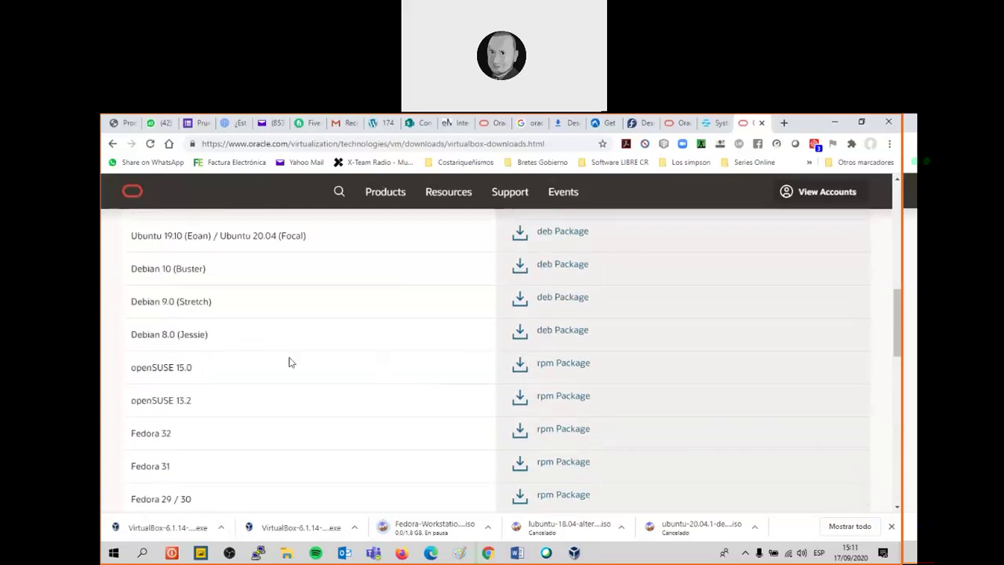
scroll(290, 362, up, 6)
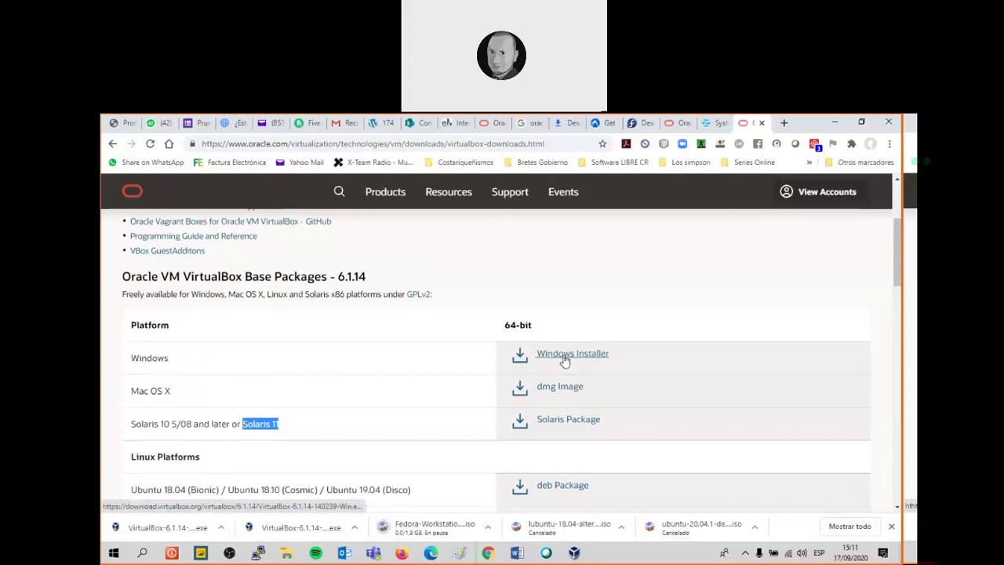
Launch the downloaded VirtualBox 6.1.14 installer and start the installation with the default features and location, accepting the temporary network disconnection
click(179, 531)
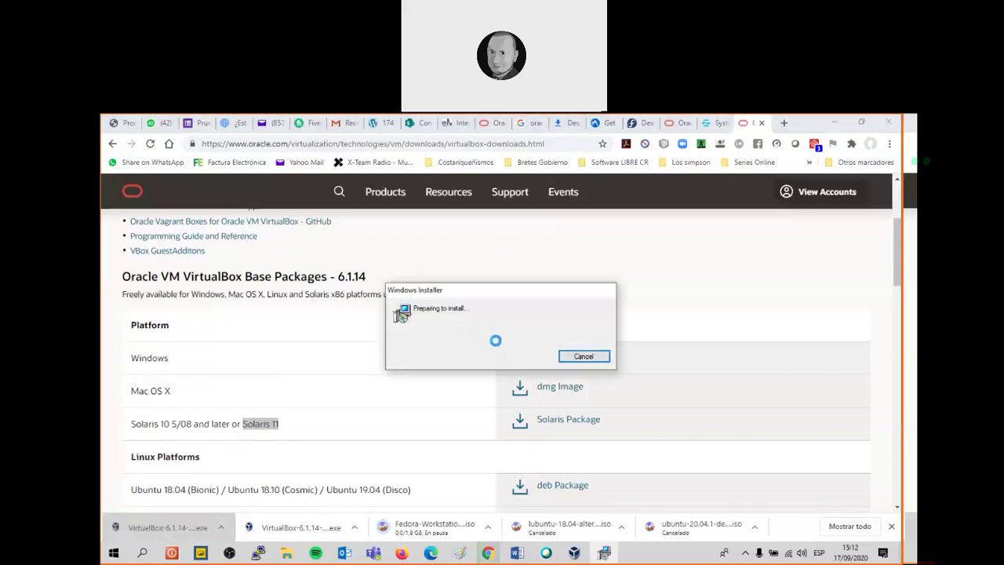
click(572, 424)
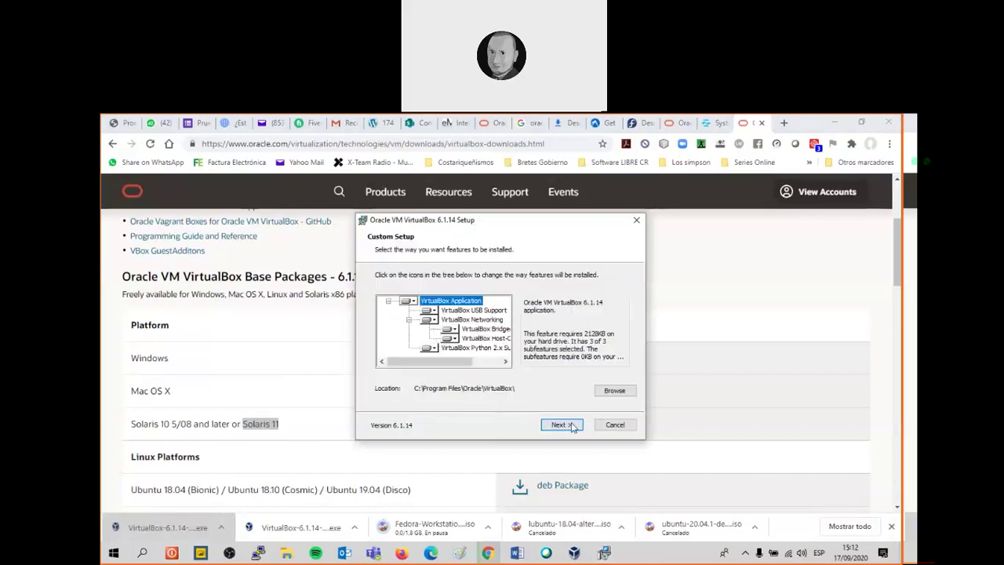
click(572, 426)
click(568, 429)
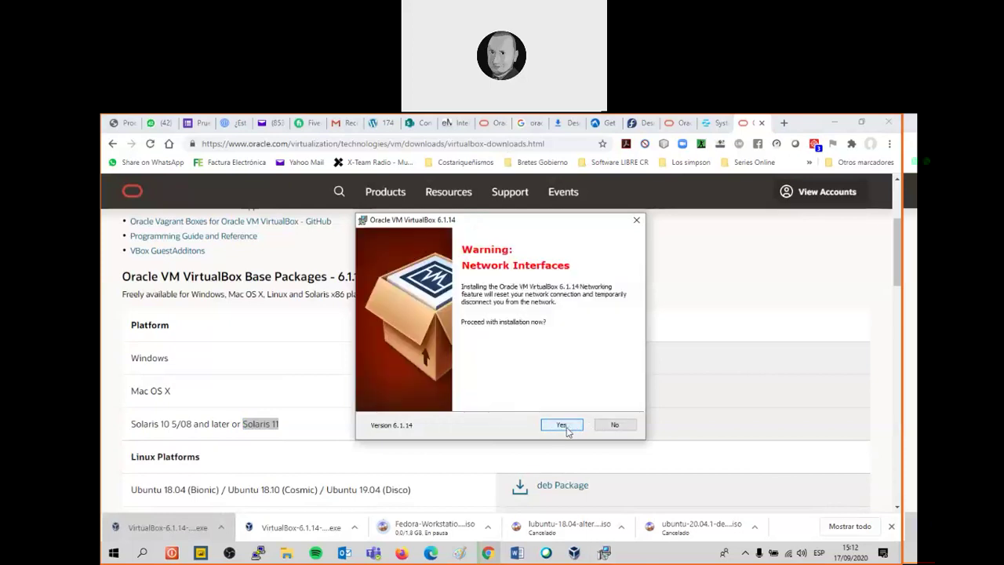
click(562, 425)
click(567, 427)
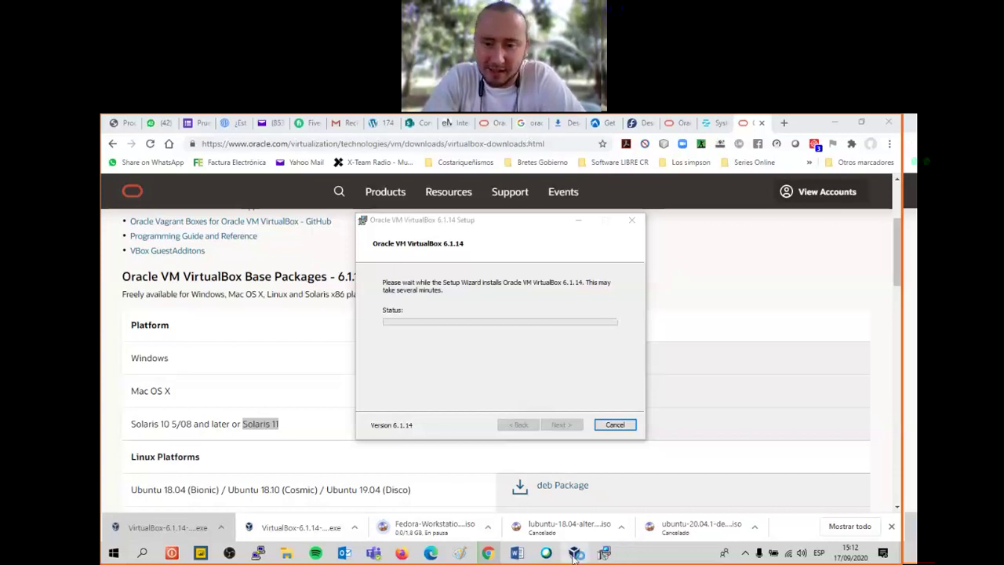
mouse_move(575, 555)
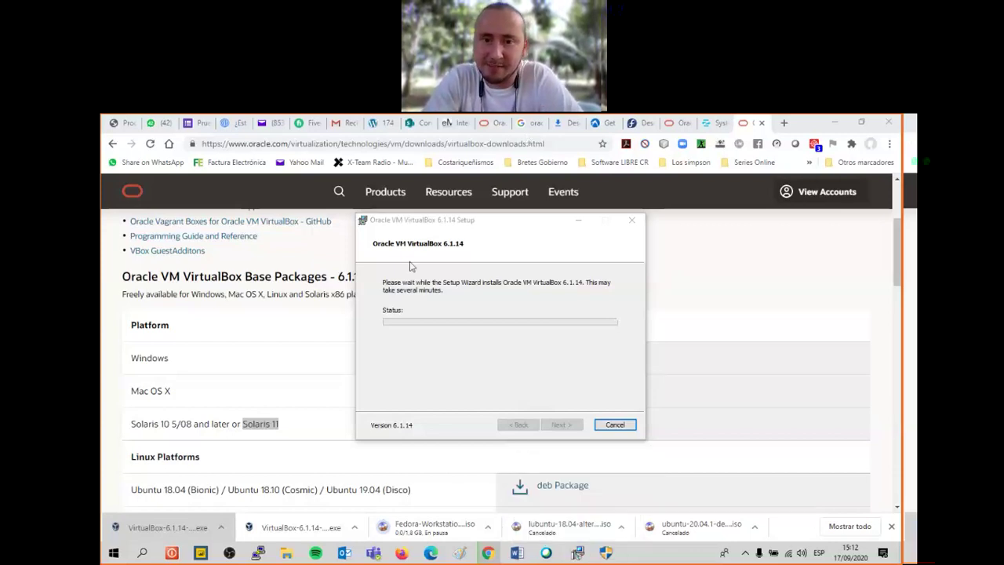
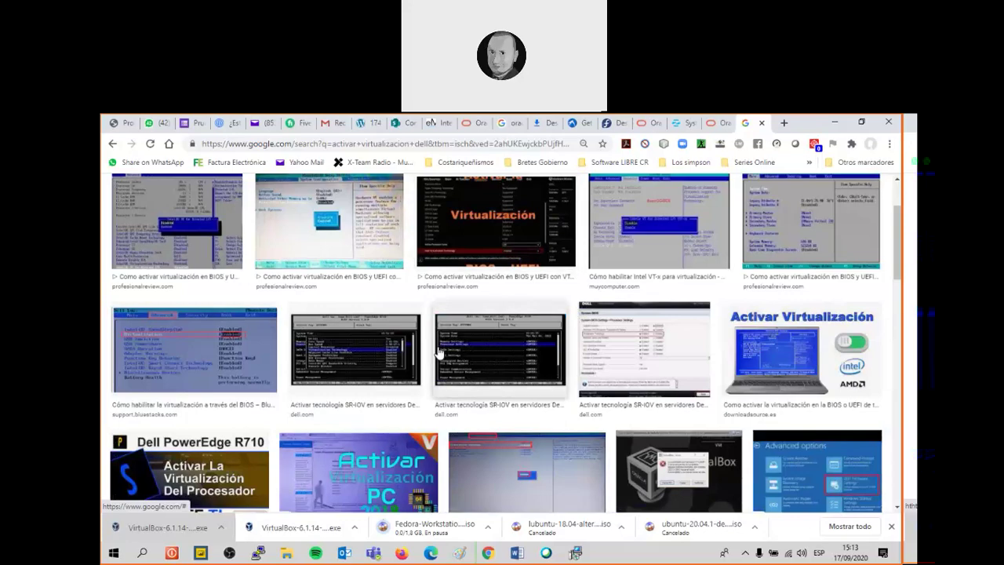
Browse the image results for "activar virtualizacion dell" for BIOS screens that show how virtualization is enabled
scroll(455, 361, down, 2)
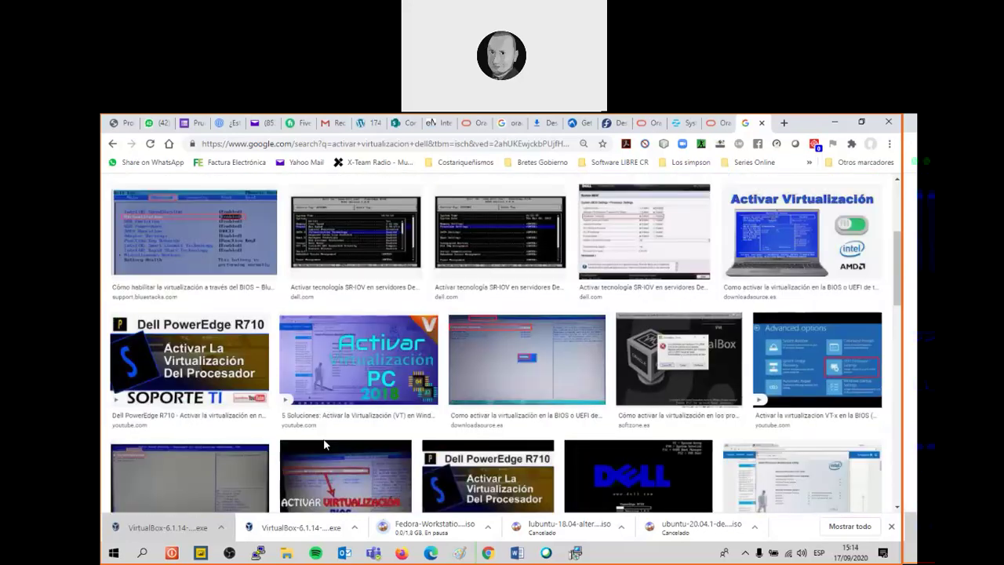
scroll(534, 392, down, 2)
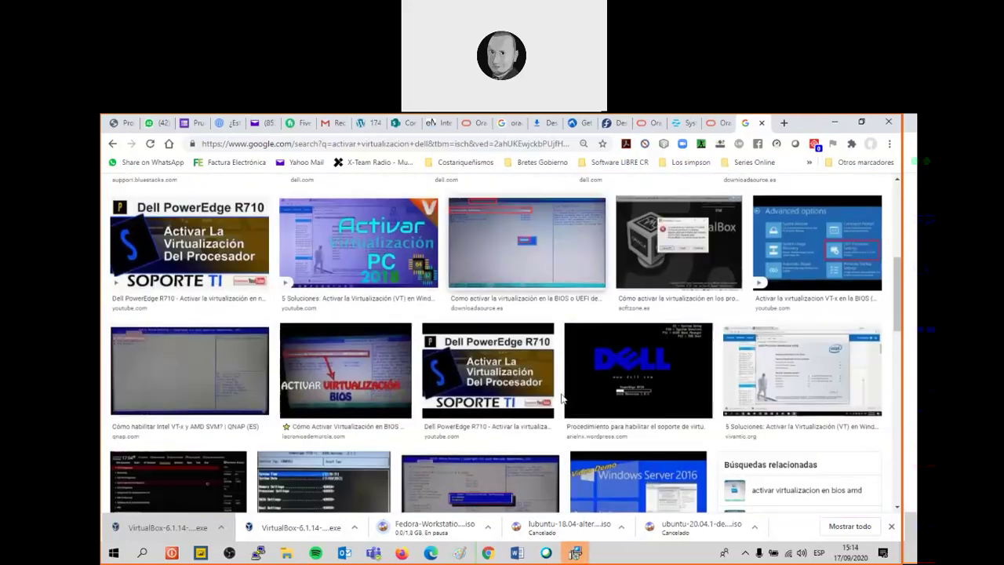
scroll(614, 367, down, 2)
scroll(652, 435, up, 3)
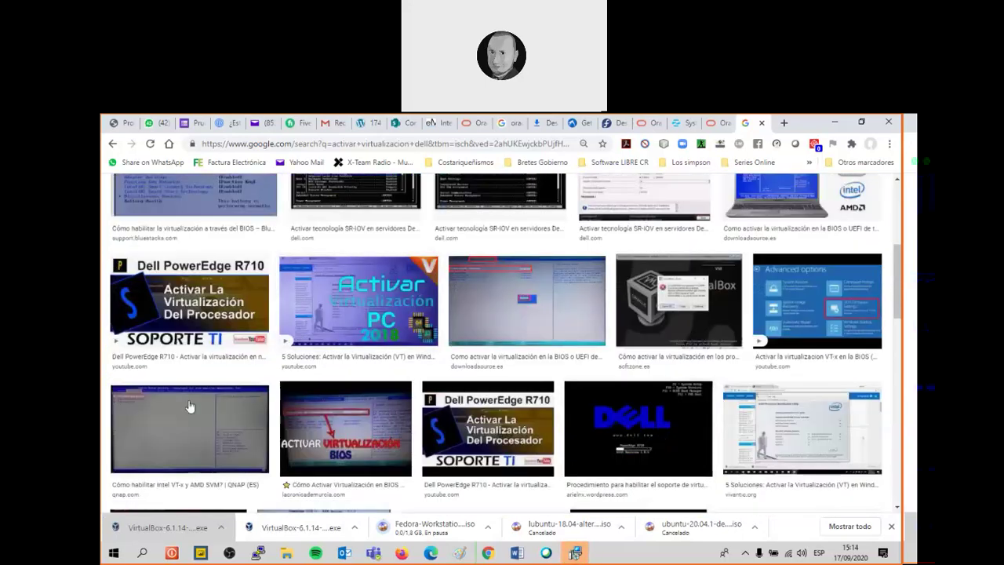
scroll(196, 410, up, 4)
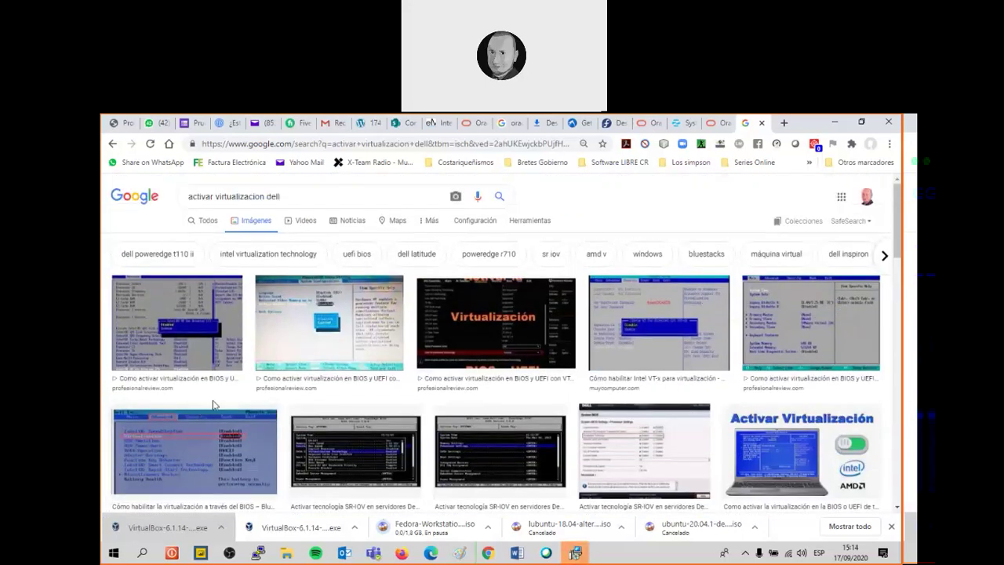
scroll(459, 394, down, 3)
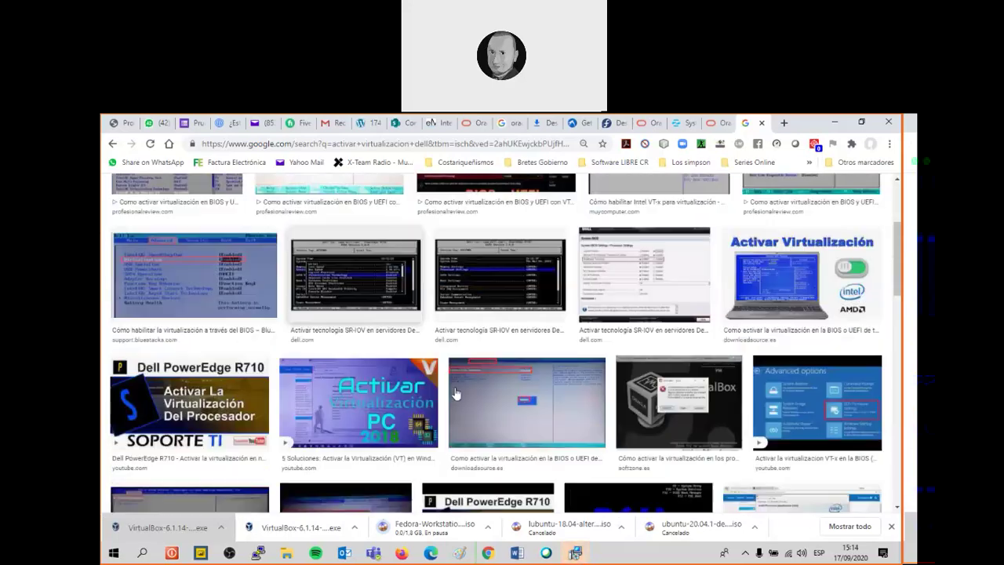
Preview the SoftZone image of the VirtualBox hardware acceleration error and the related Taringa image
click(698, 393)
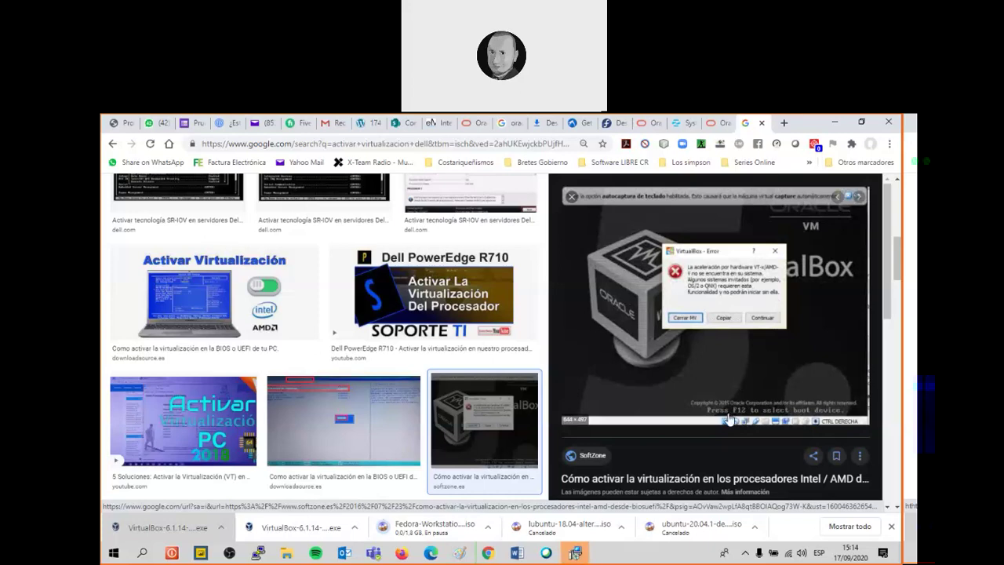
scroll(673, 342, down, 8)
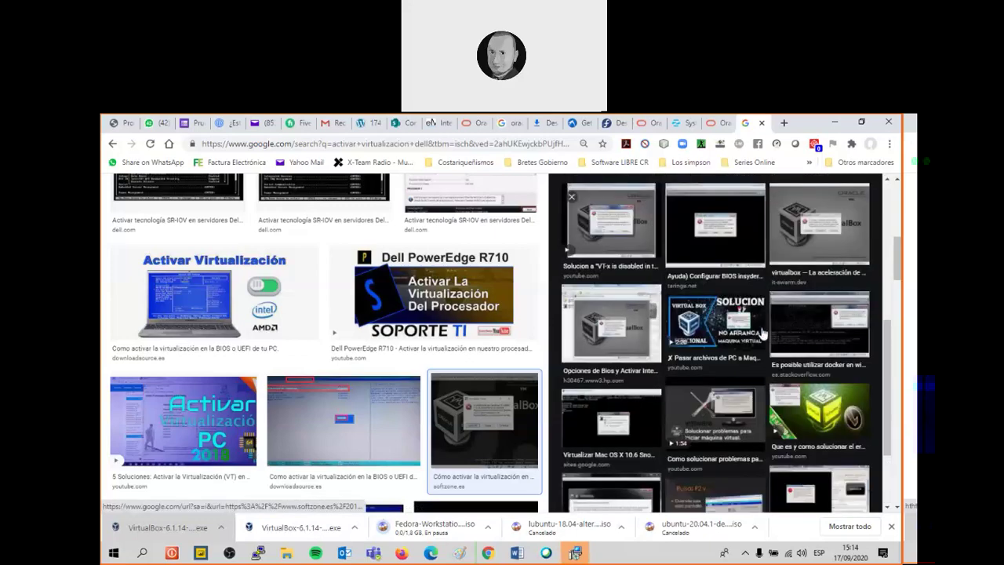
scroll(736, 314, up, 3)
click(725, 349)
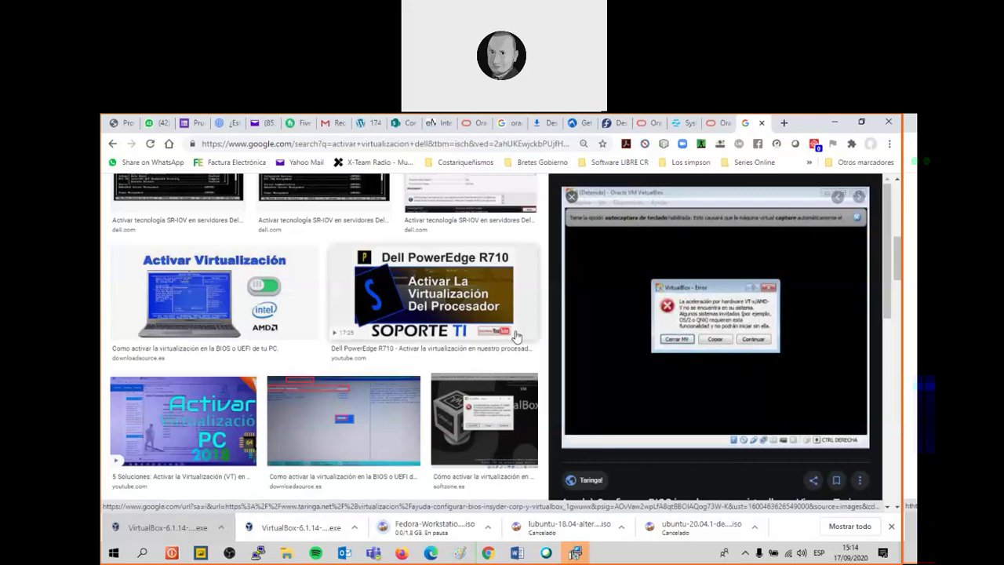
Search Google Images for "activar virtualizacion toshiba"
scroll(516, 336, up, 10)
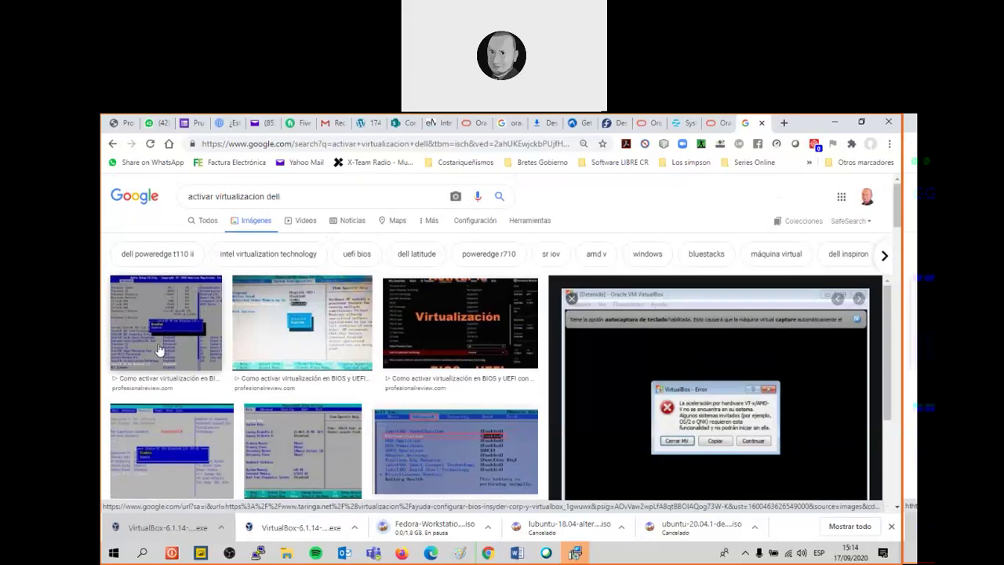
double_click(272, 196)
text(toshiba)
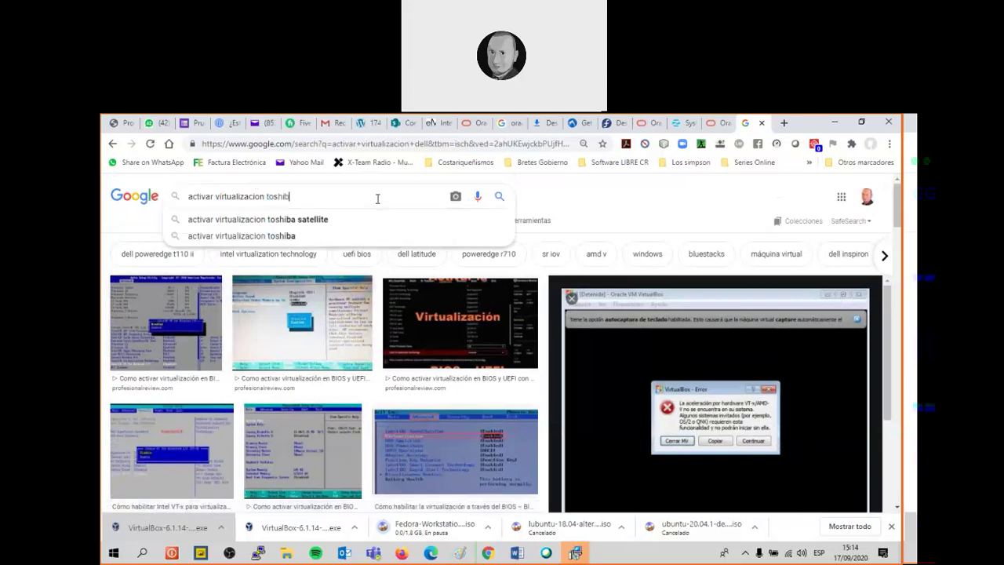
key(Return)
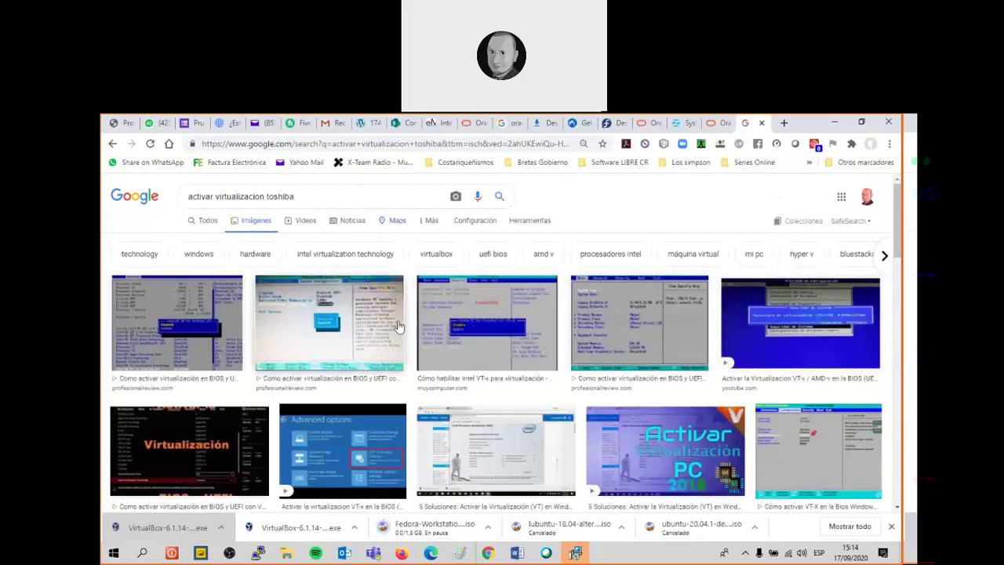
Preview the Profesional Review image of the PhoenixBIOS virtualization setting, look through the neighbouring results and close the preview
click(330, 325)
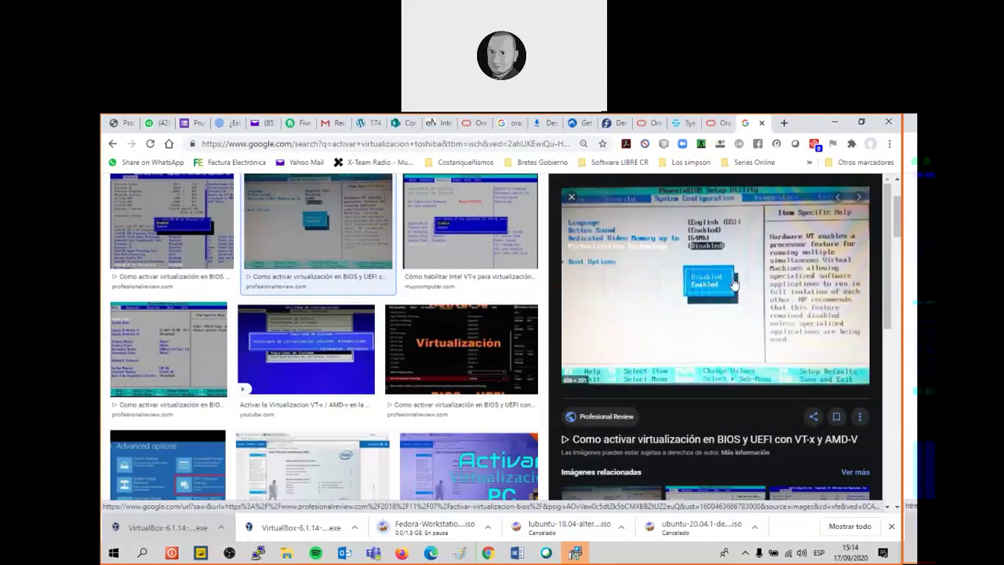
scroll(415, 311, down, 2)
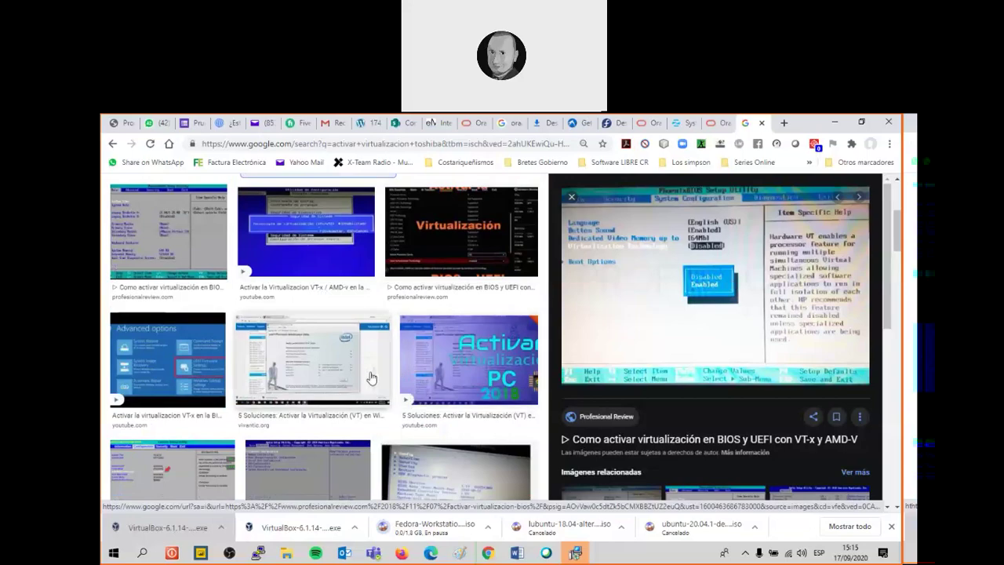
scroll(369, 396, down, 2)
scroll(384, 406, up, 2)
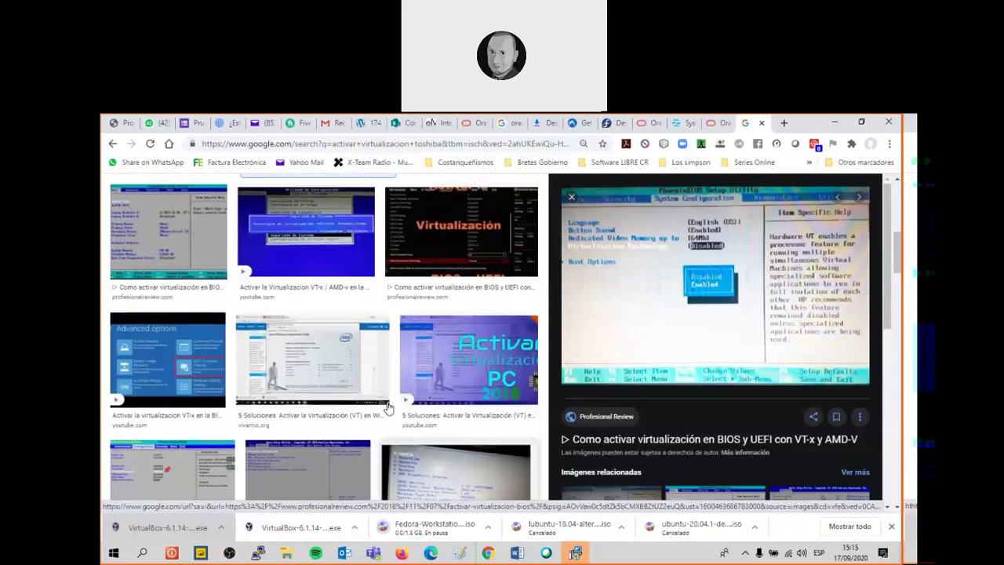
scroll(393, 411, down, 2)
scroll(393, 412, up, 2)
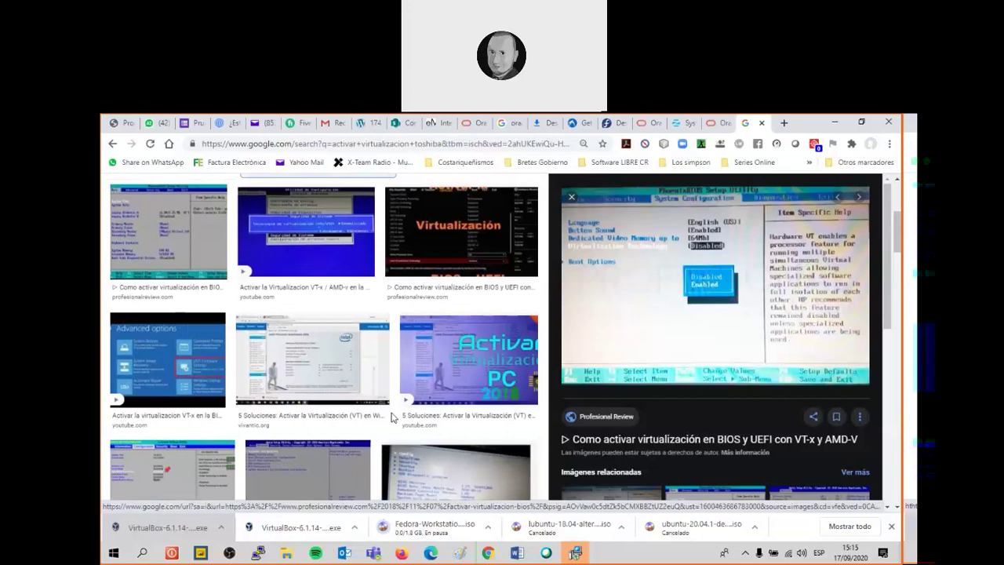
scroll(436, 346, up, 2)
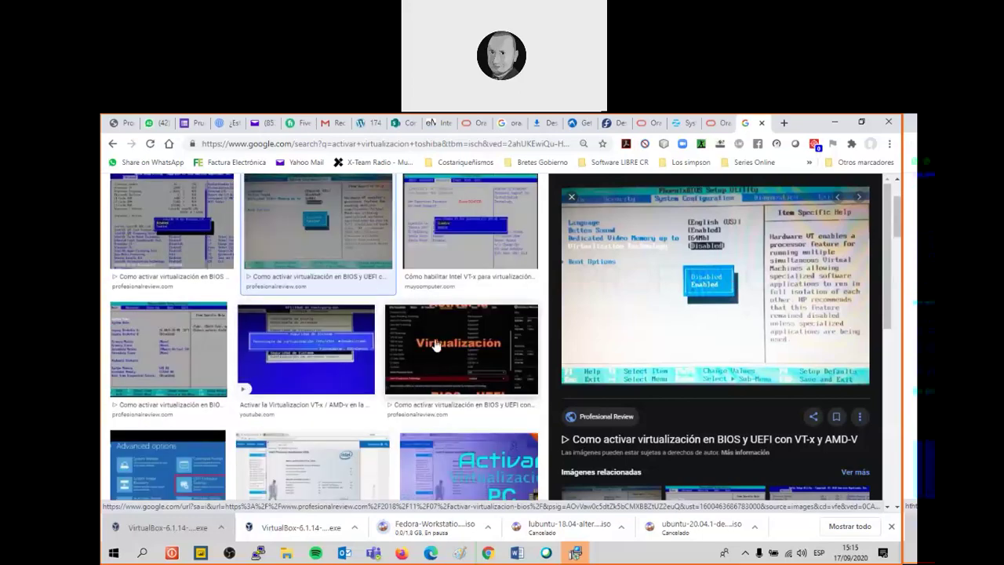
key(Escape)
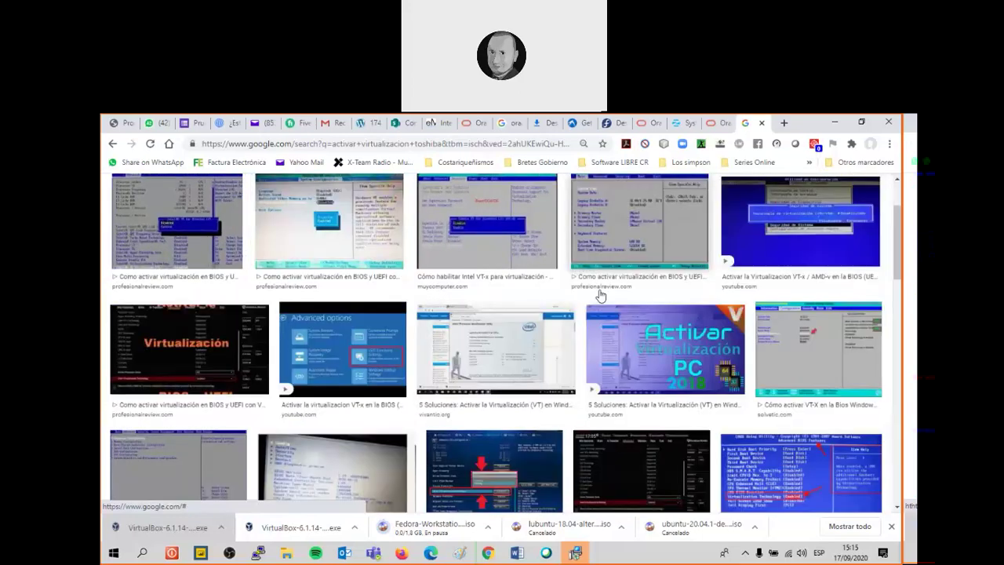
Search Google Images for "activar virtualizacion hp"
scroll(601, 295, up, 2)
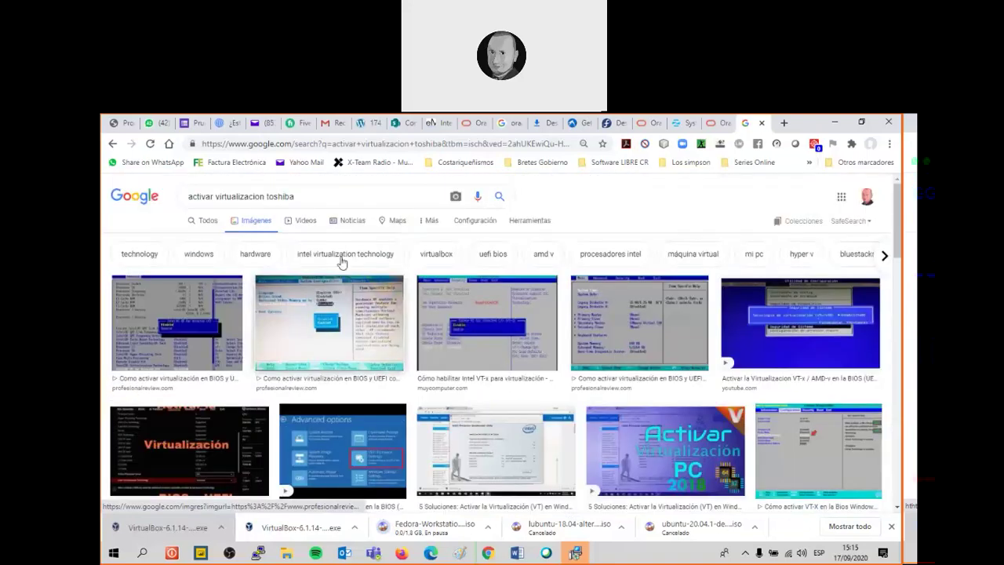
click(268, 196)
key(shift+End)
text(hp)
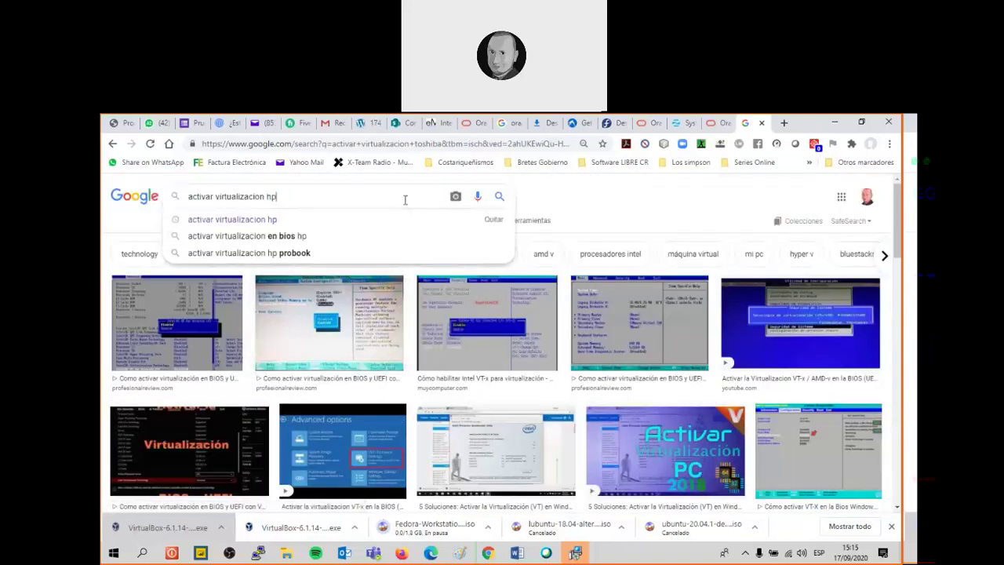
key(Return)
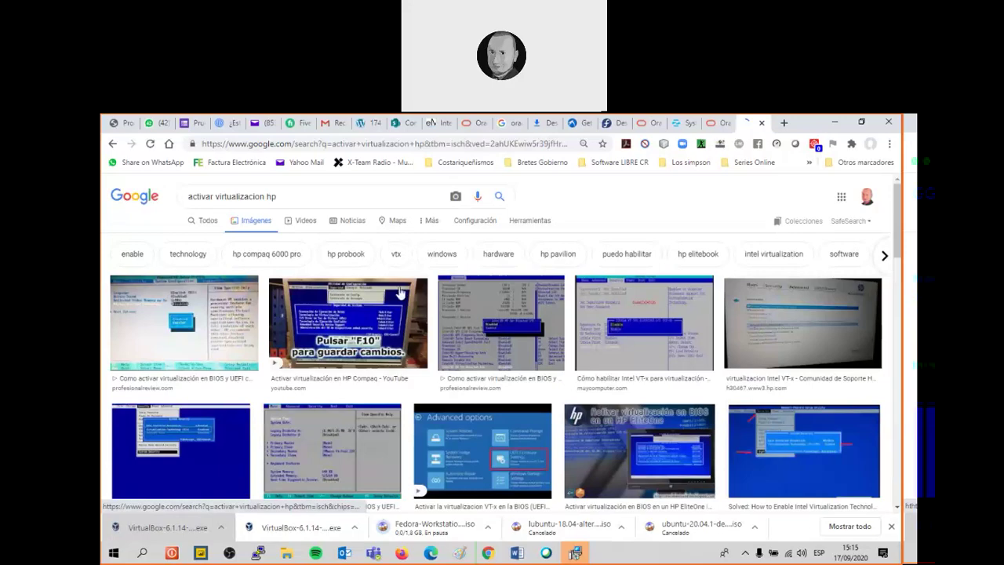
Preview the HP support community image of Intel VT-x support and its related Intel Processor Identification Utility image
scroll(510, 379, down, 3)
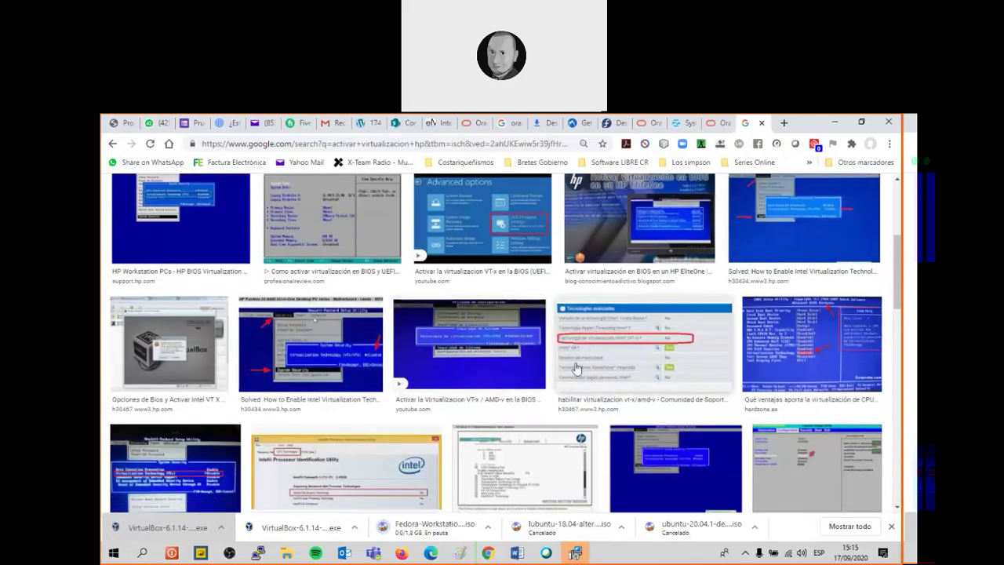
click(601, 359)
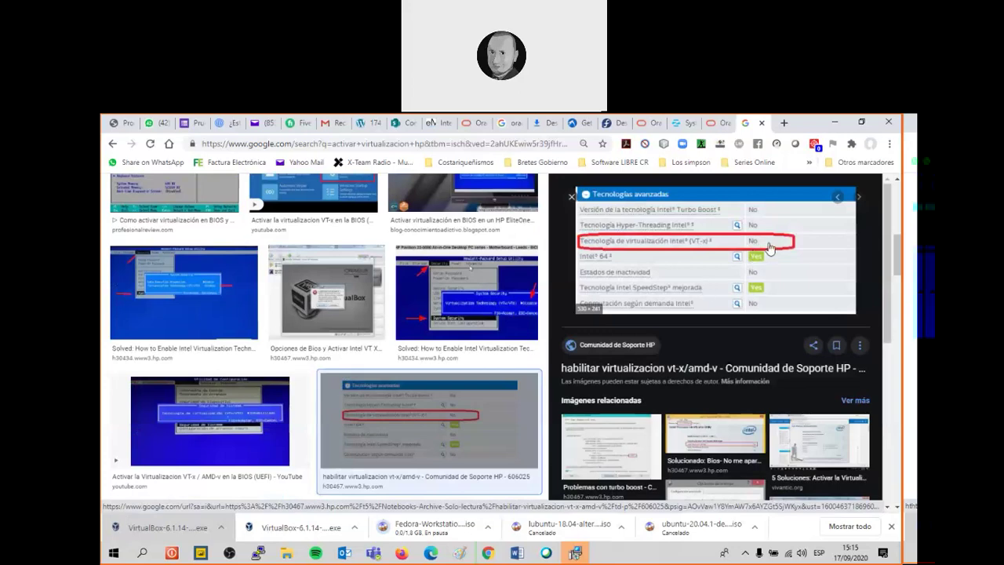
click(682, 418)
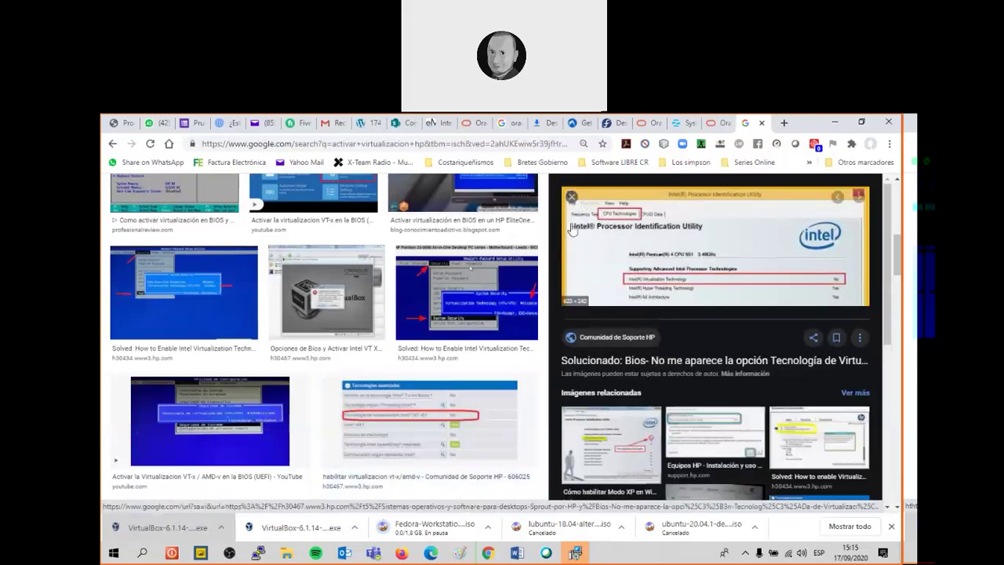
Preview the image on enabling virtualization in the HP Compaq 6000 Pro BIOS, then close it and return to the start of the results
click(572, 196)
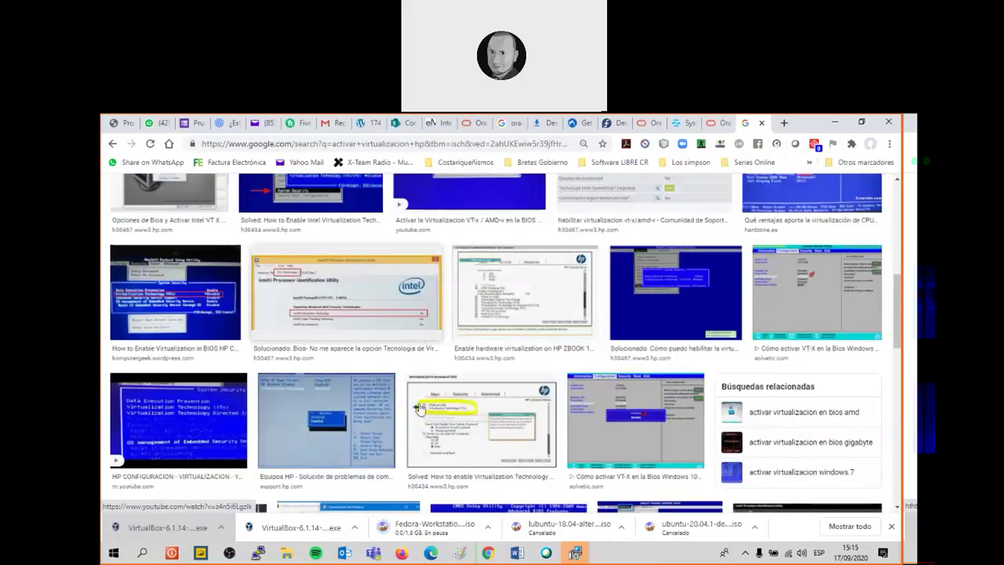
scroll(197, 415, up, 2)
click(197, 415)
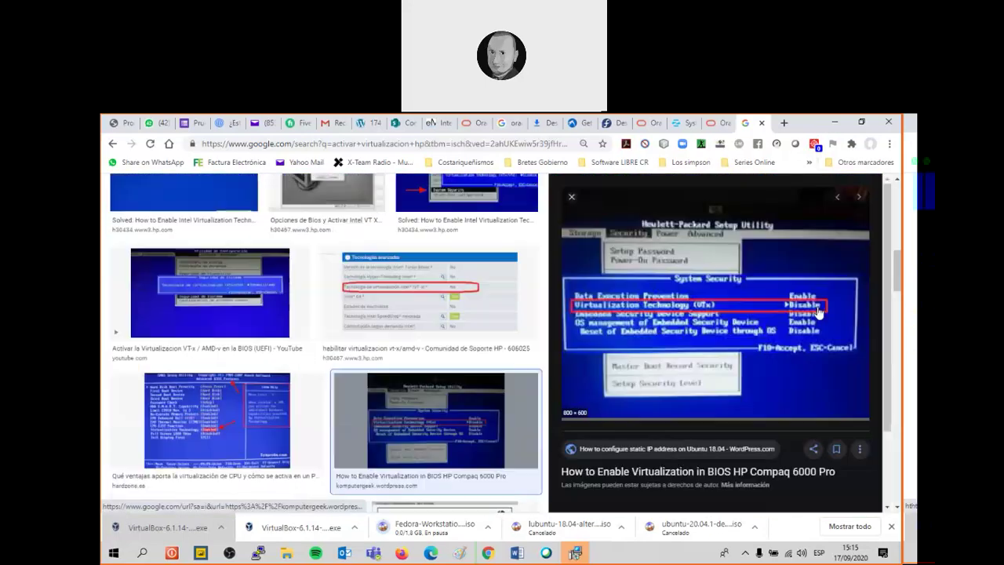
click(571, 196)
scroll(628, 303, up, 8)
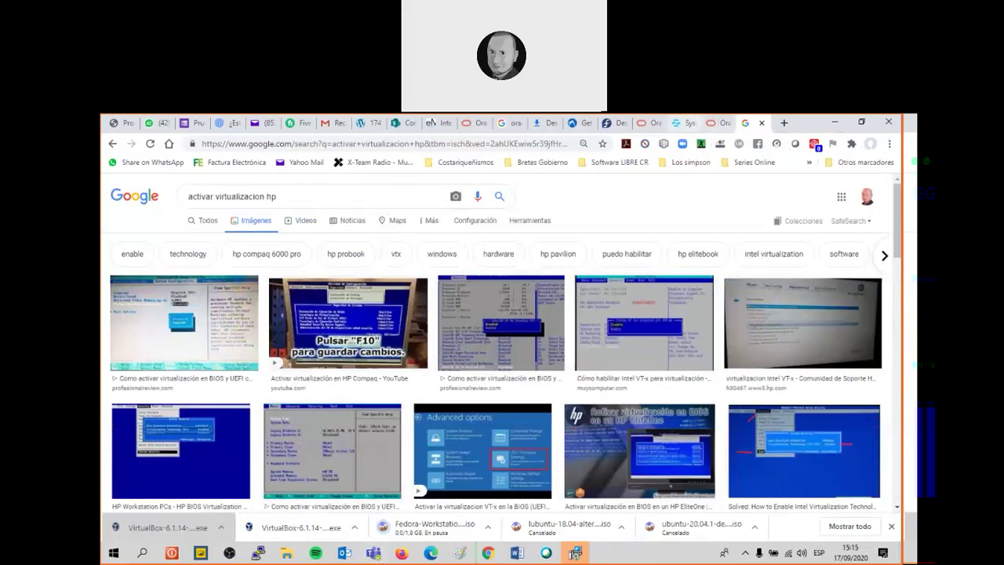
Finish the Oracle VM VirtualBox 6.1.14 setup with the program set to start after installation, and minimize the VirtualBox window
click(723, 121)
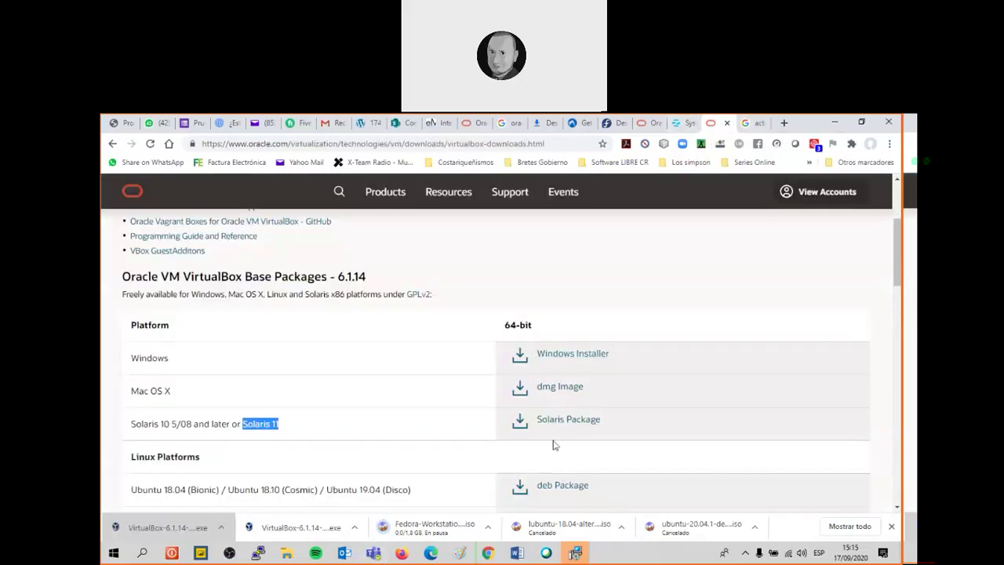
click(577, 554)
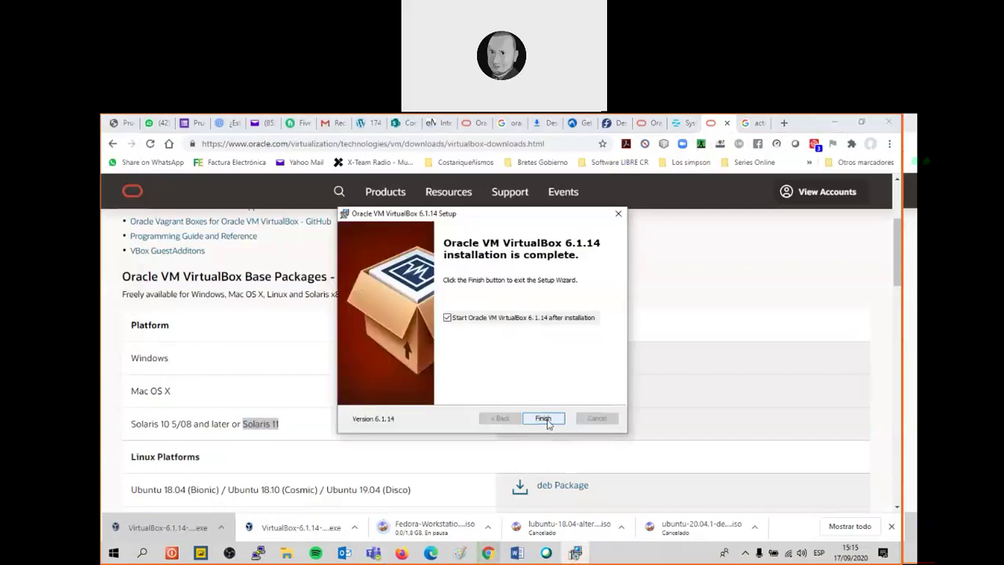
click(543, 417)
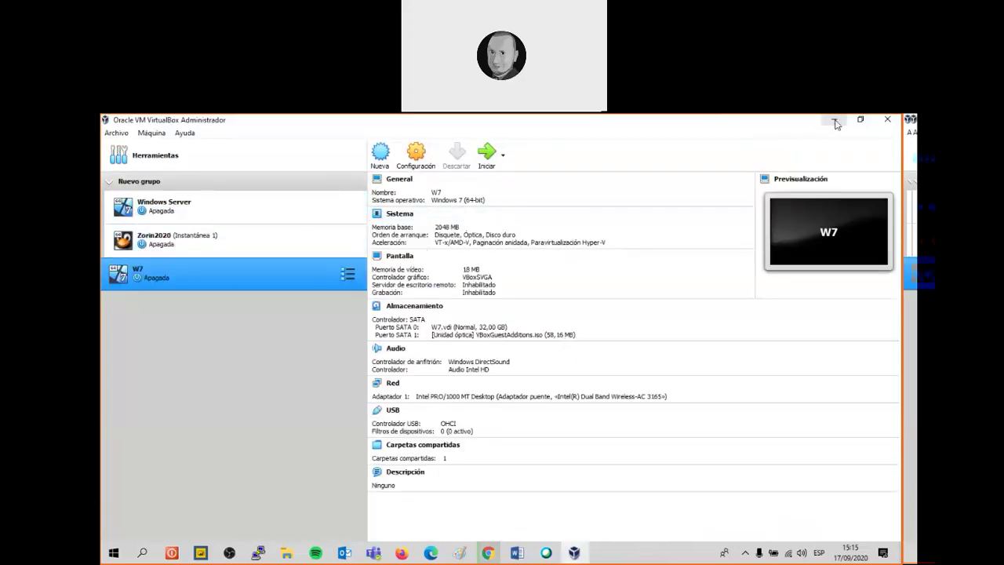
click(836, 122)
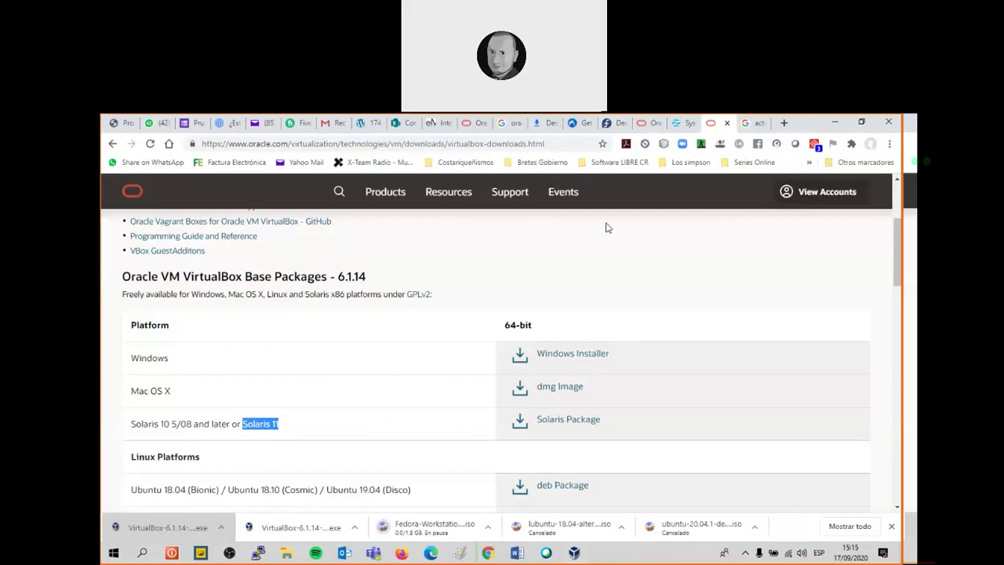
Close the VirtualBox downloads page, the HP image search and the Oracle page next to the Zorin OS requirements
click(728, 124)
click(728, 123)
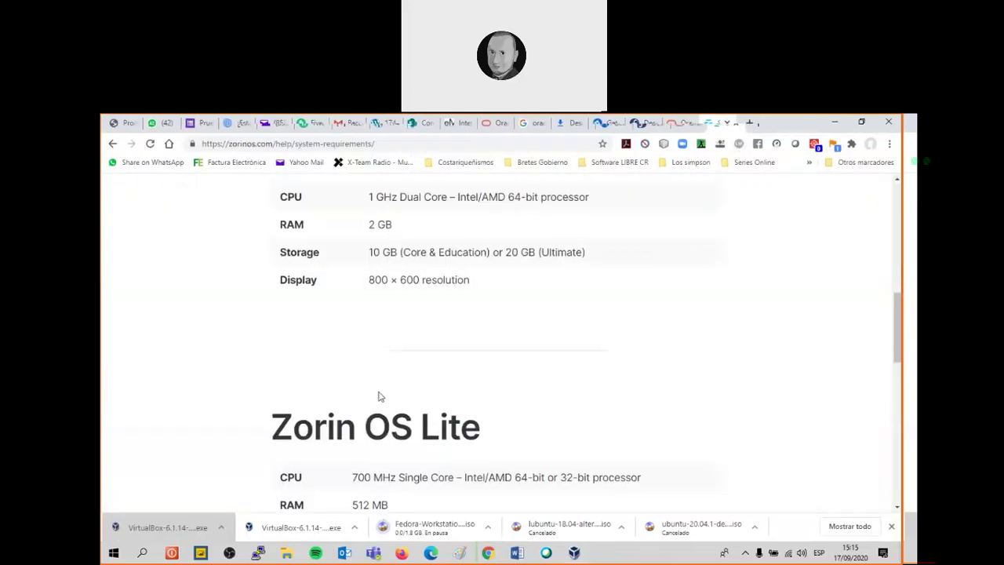
scroll(378, 397, up, 10)
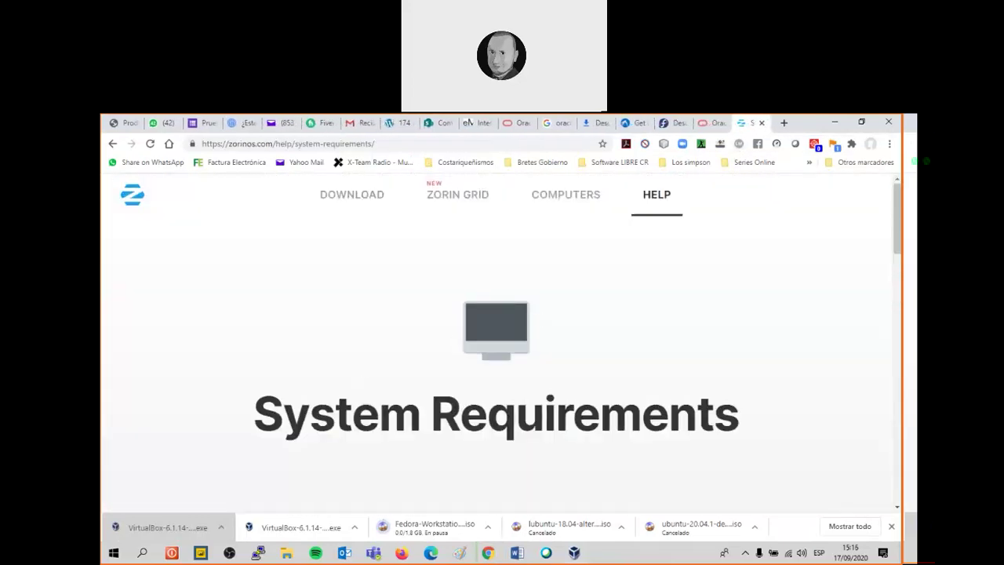
click(715, 124)
click(723, 124)
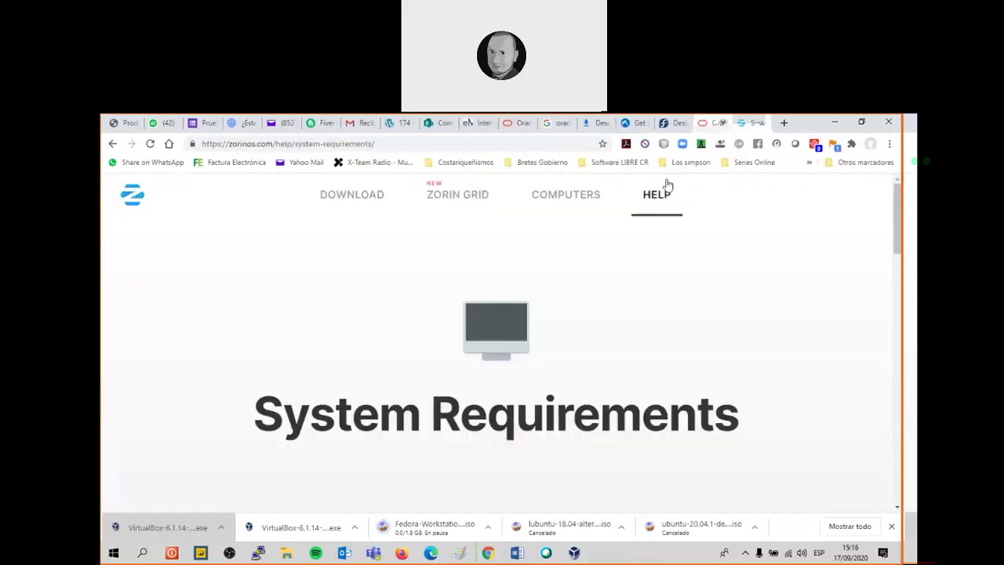
Review the system requirements for Zorin OS Ultimate, Education and Core and for Zorin OS Lite, pointing out the site's address
scroll(386, 445, down, 6)
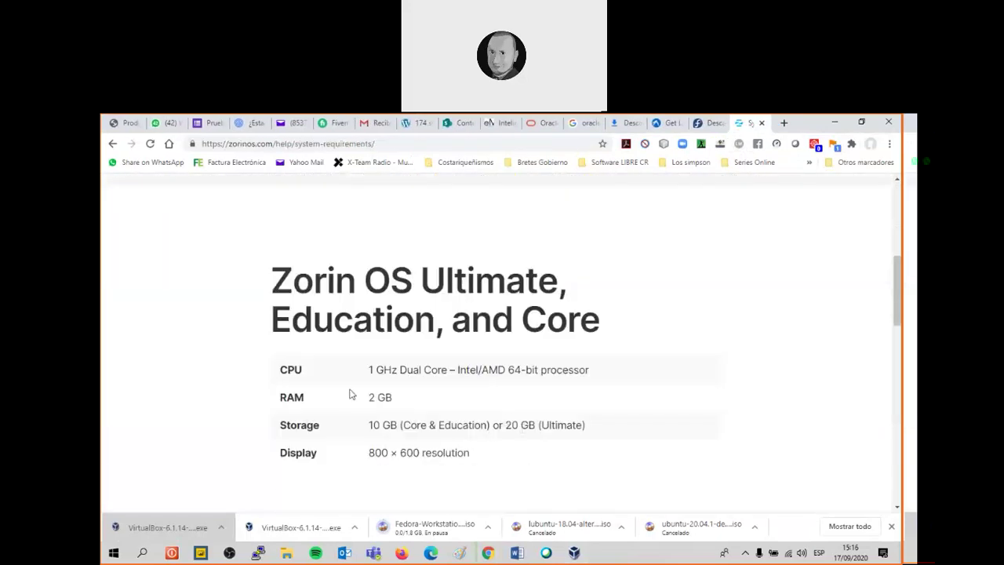
scroll(456, 367, down, 10)
scroll(456, 367, up, 8)
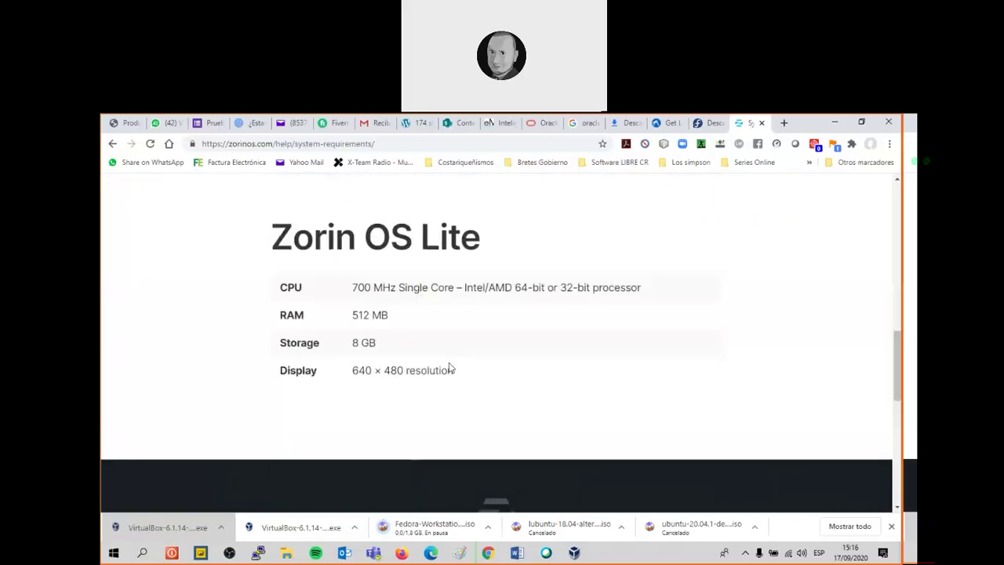
click(221, 143)
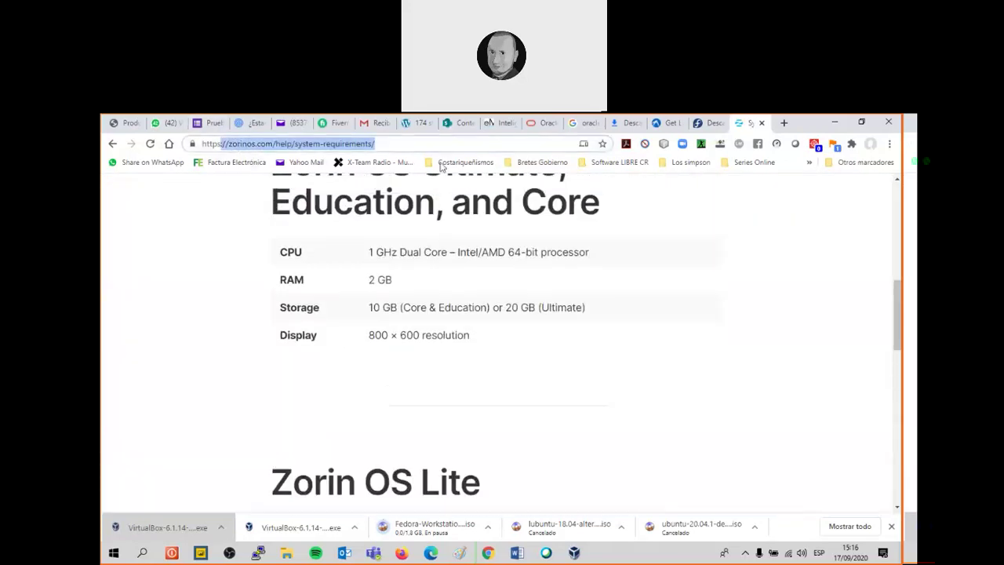
scroll(552, 421, down, 3)
scroll(551, 422, up, 3)
Look over the Fedora 32 Workstation download options and the Lubuntu downloads page
click(706, 123)
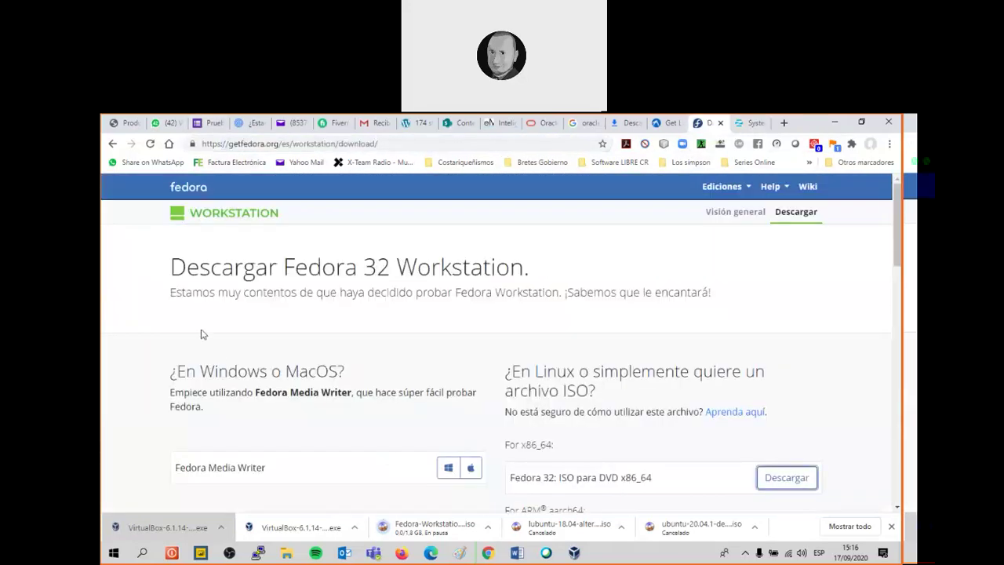
scroll(677, 403, down, 2)
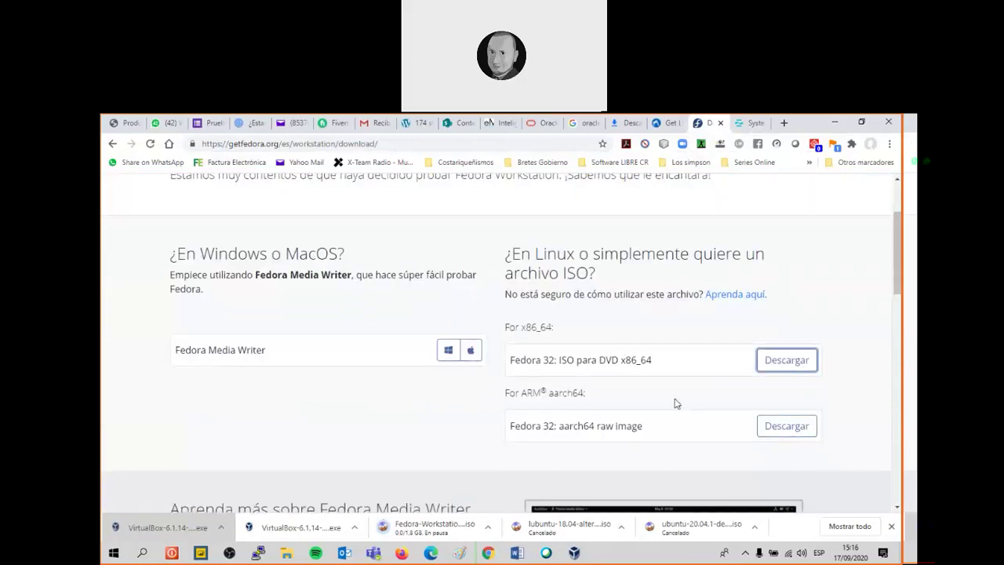
click(668, 124)
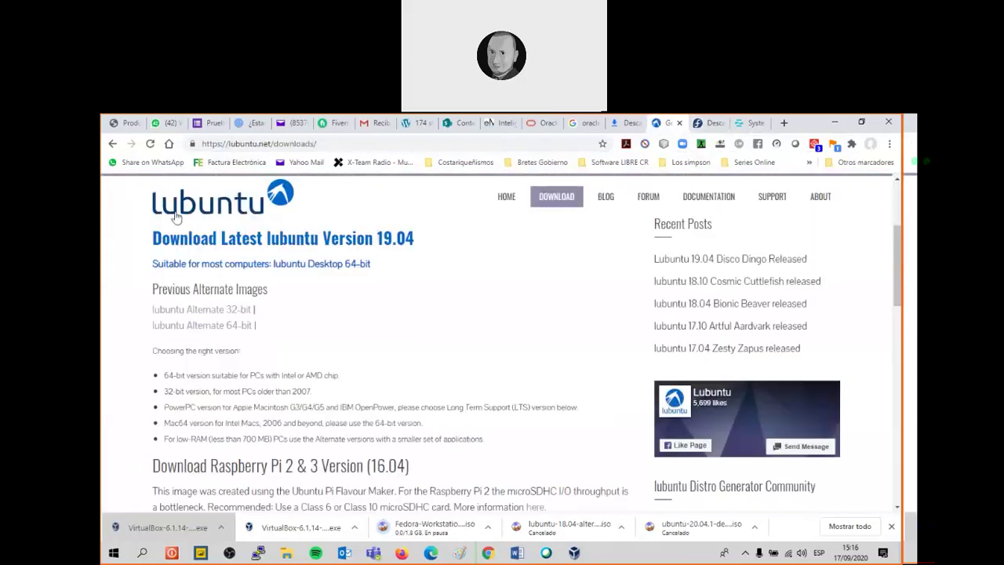
Search Google for "ubuntu" in a new tab and open the official Ubuntu website
click(785, 122)
text(ubunt)
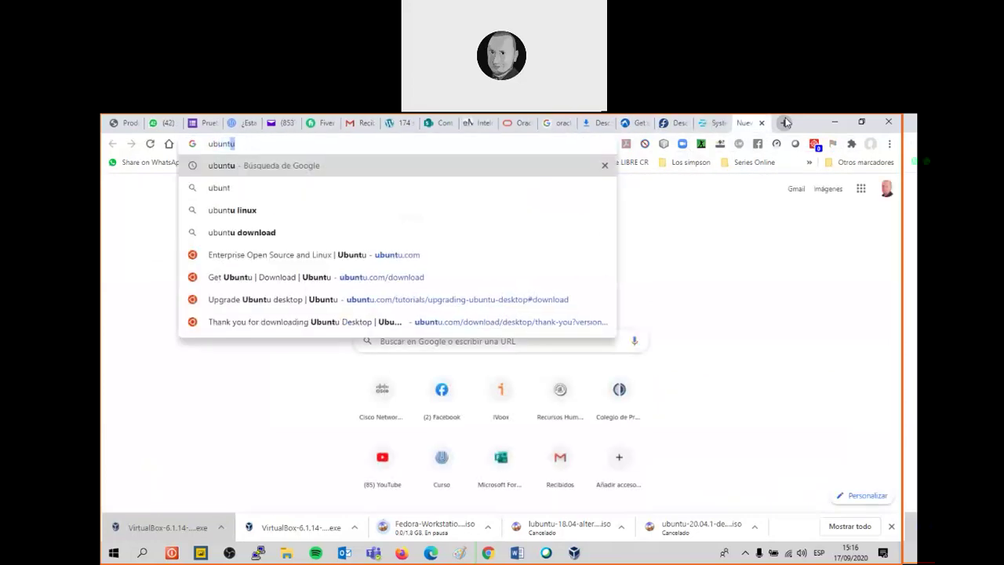
key(Return)
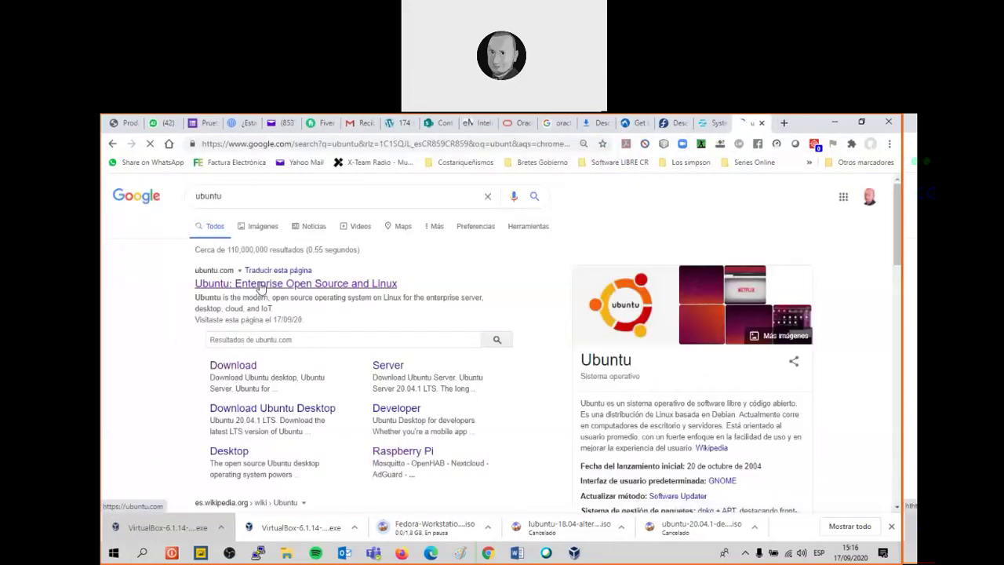
click(262, 287)
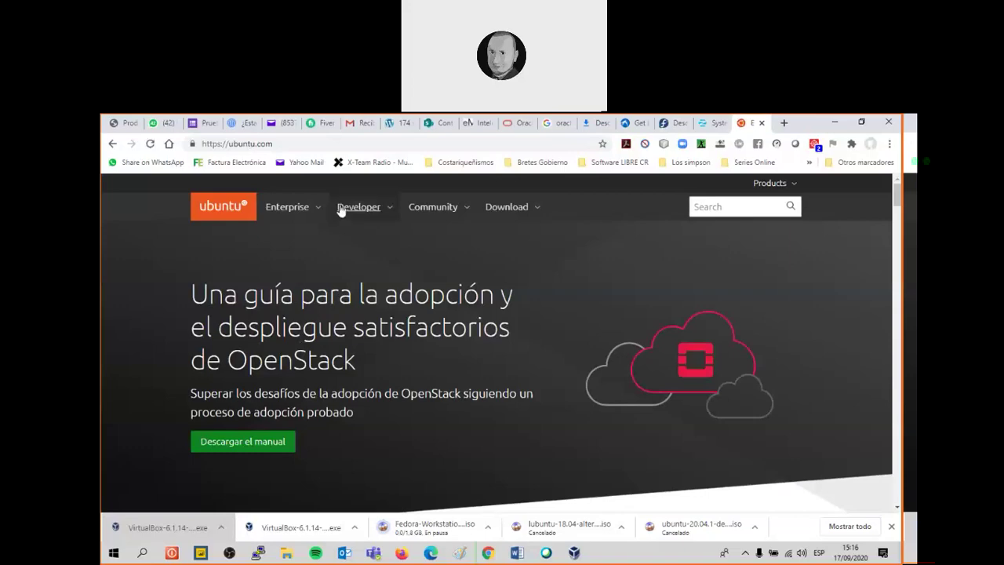
Start downloading Ubuntu Desktop 20.04 LTS from the Ubuntu site and pause the download
click(496, 210)
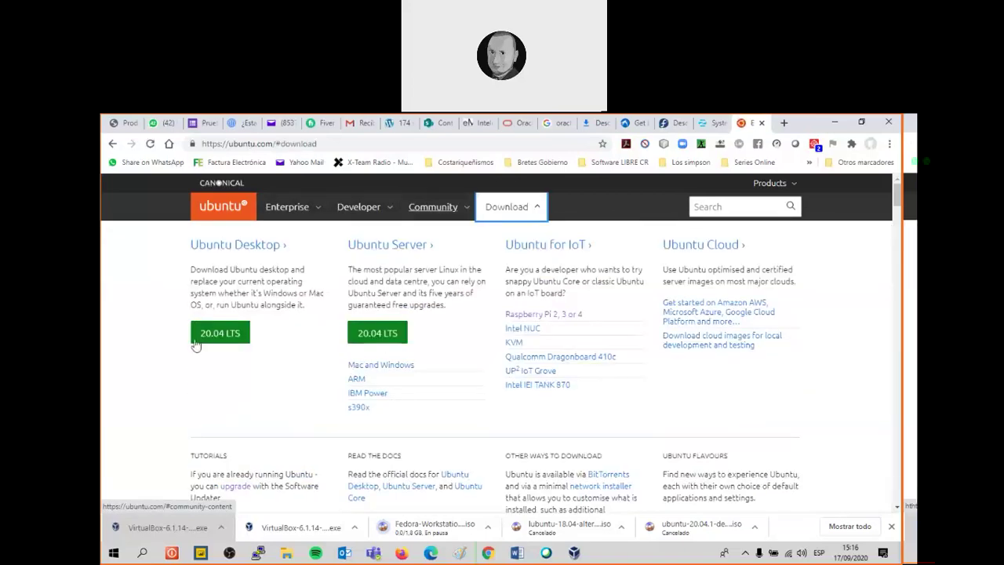
click(208, 337)
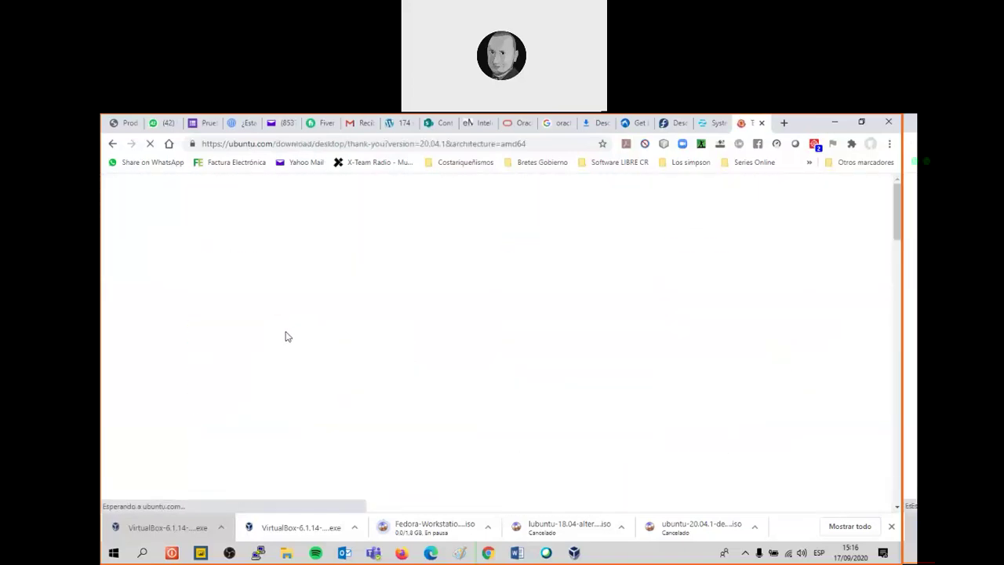
scroll(384, 378, down, 1)
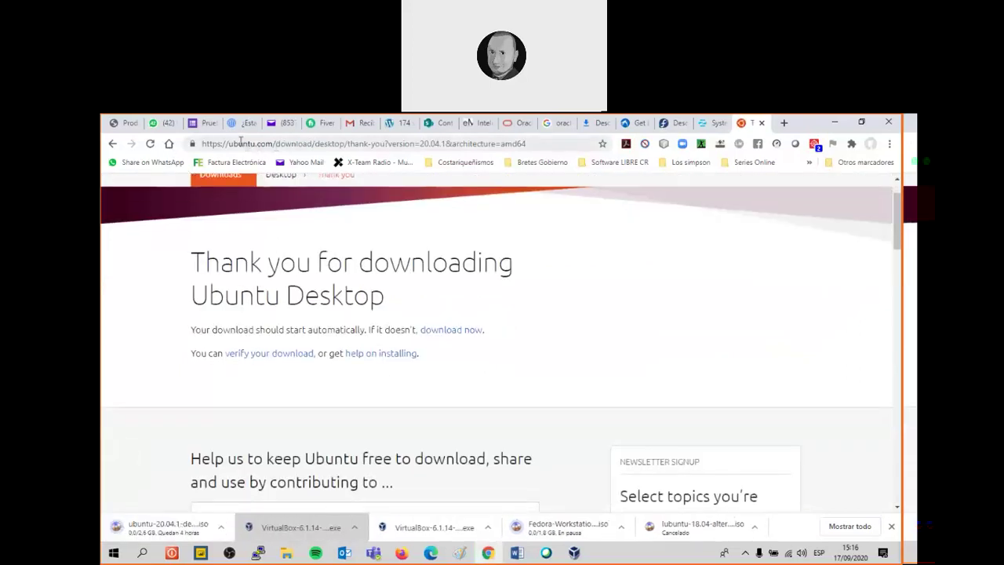
right_click(171, 534)
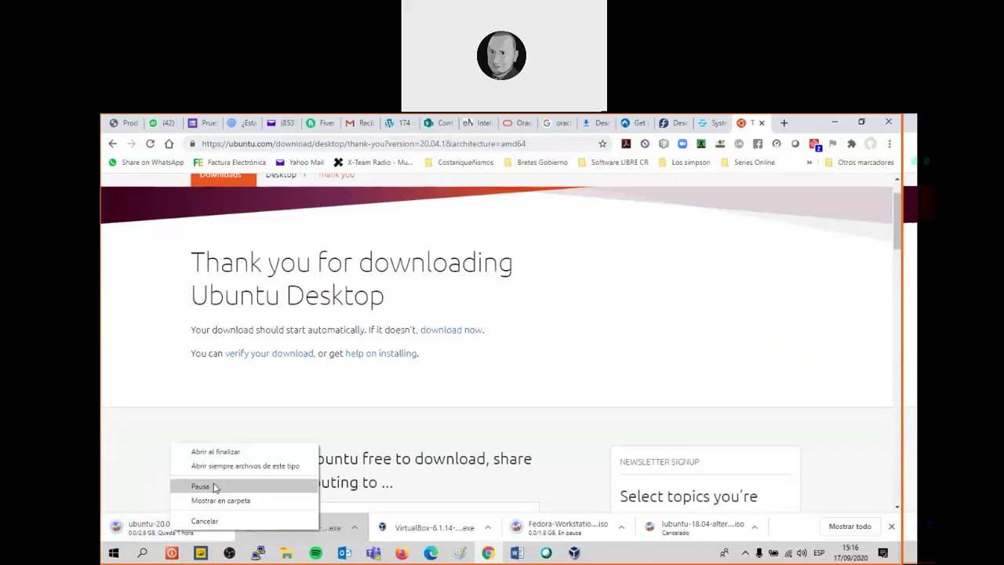
click(213, 487)
Return to the Zorin OS system requirements page and open the Lite edition from the footer links
key(ctrl+shift+Tab)
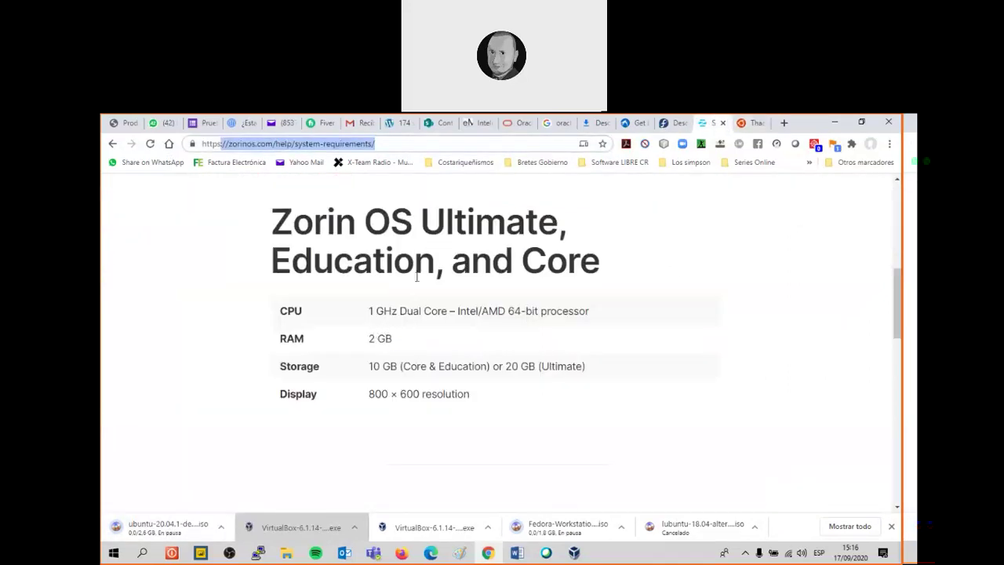
scroll(406, 353, down, 4)
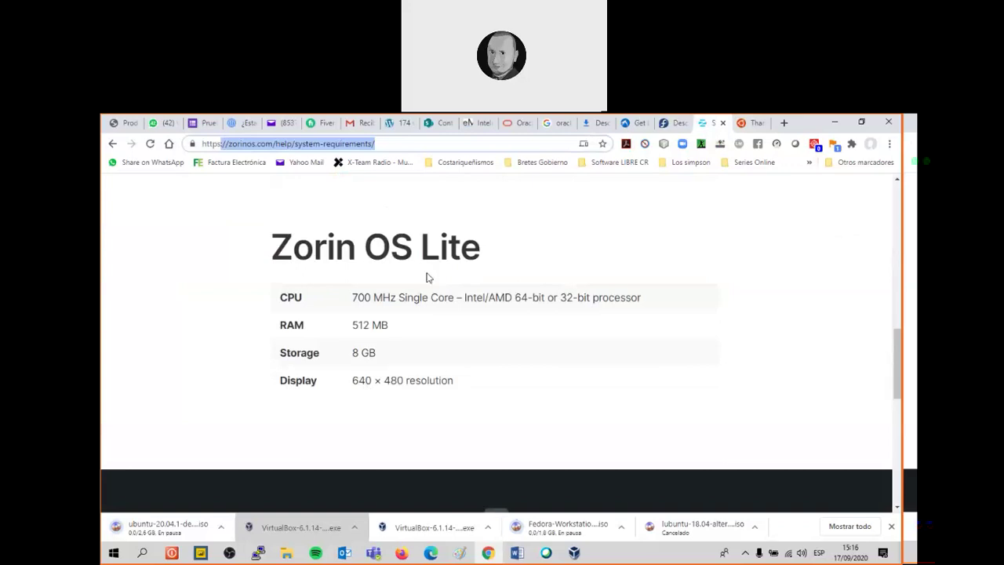
scroll(436, 361, down, 4)
scroll(395, 389, down, 2)
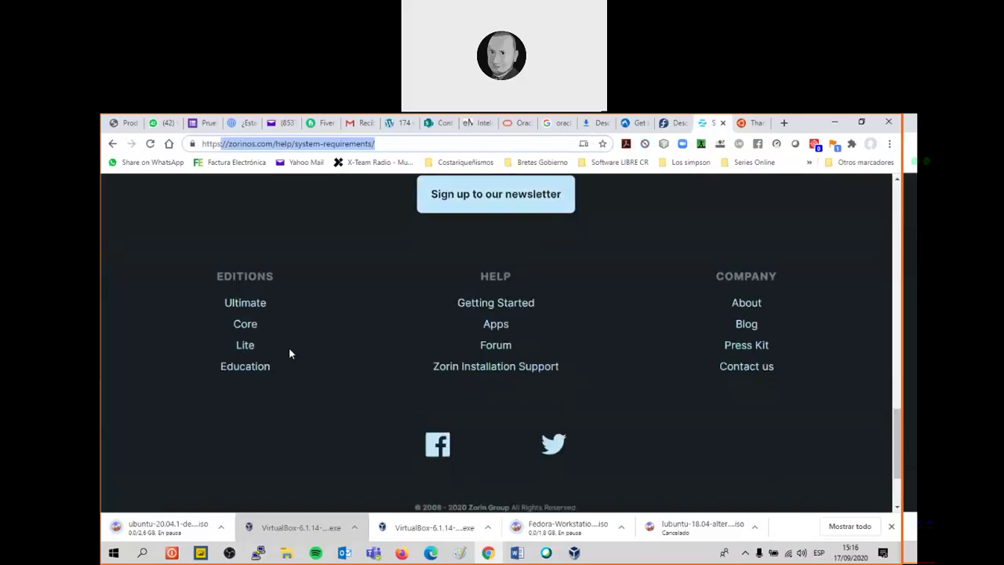
click(245, 346)
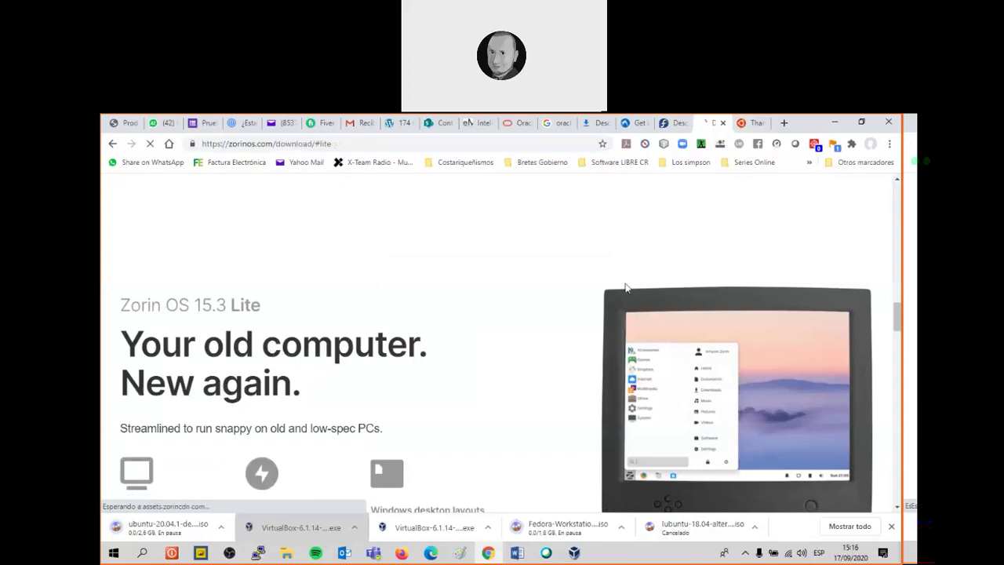
Request the free Zorin OS 15.3 Lite download through the newsletter prompt, check the newsletter form and return to the Zorin download page
scroll(439, 365, down, 5)
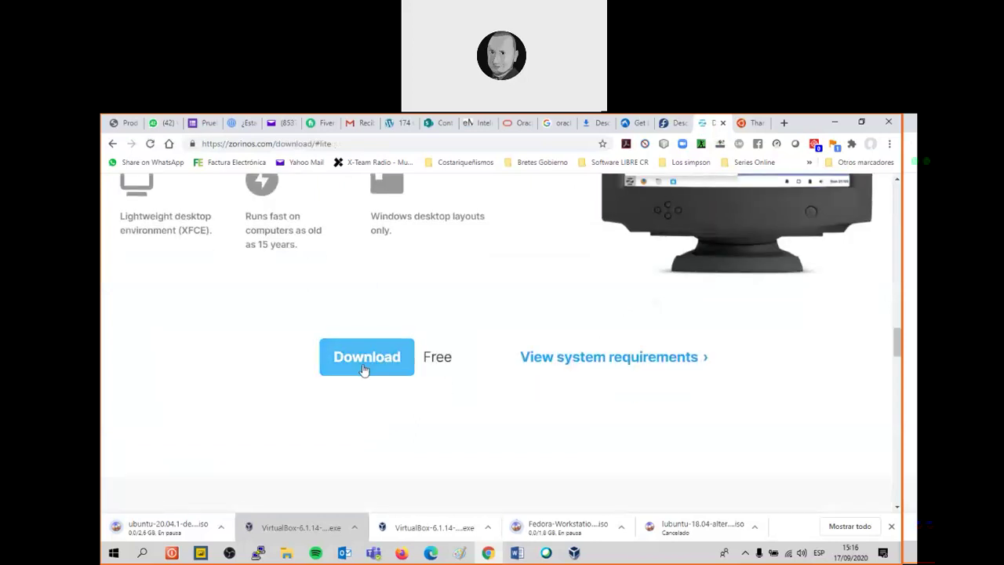
click(363, 357)
click(430, 351)
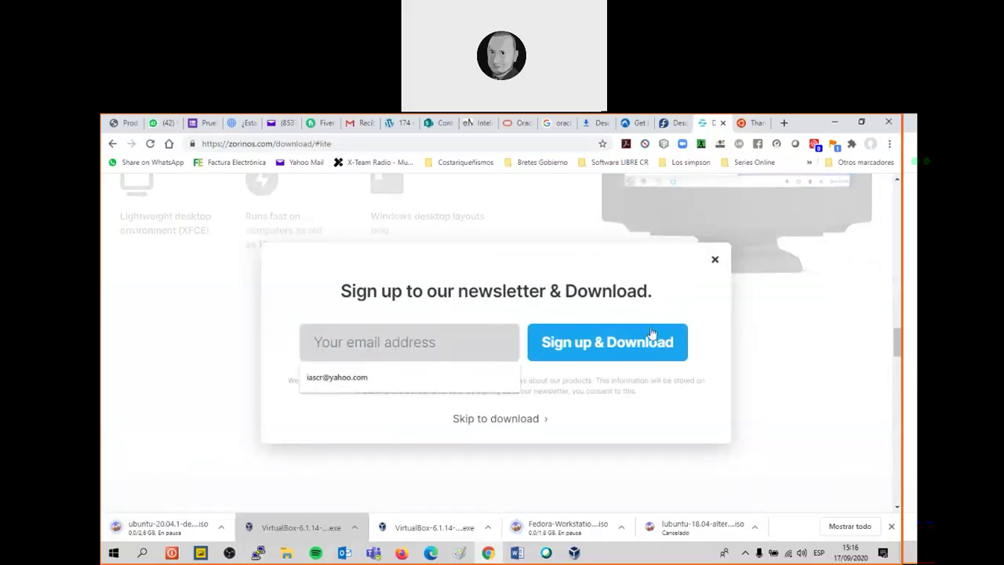
click(715, 259)
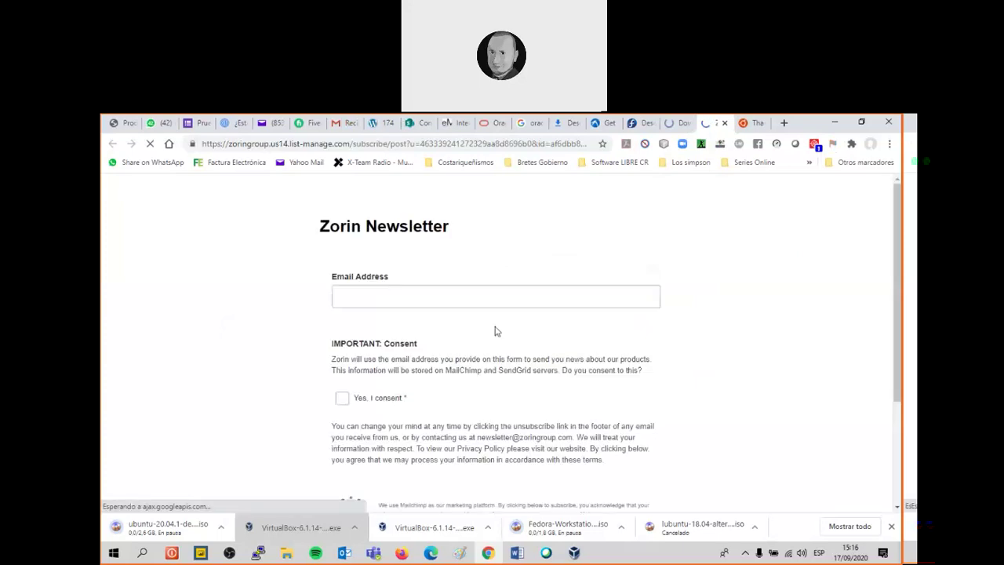
scroll(390, 397, down, 3)
scroll(481, 269, up, 3)
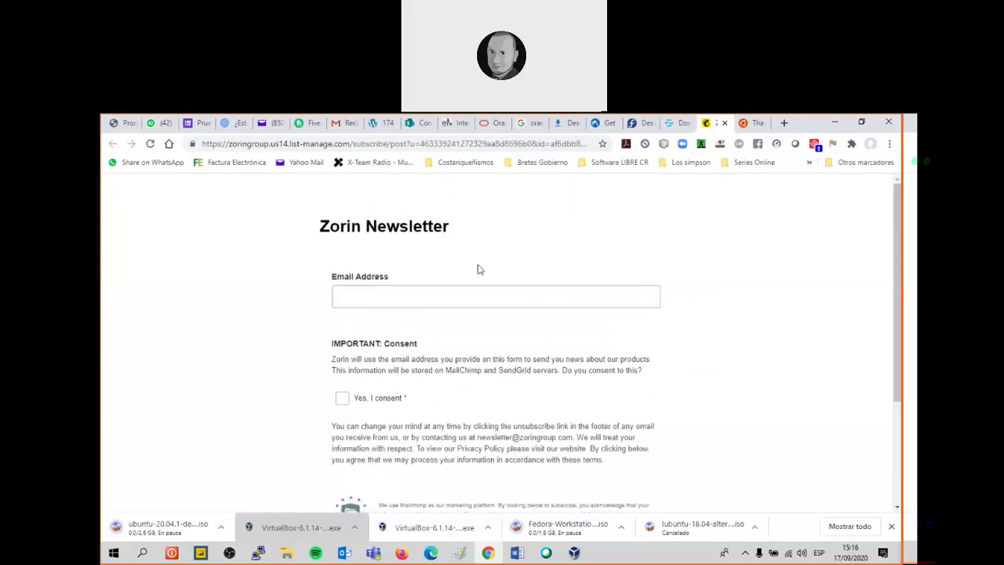
click(674, 122)
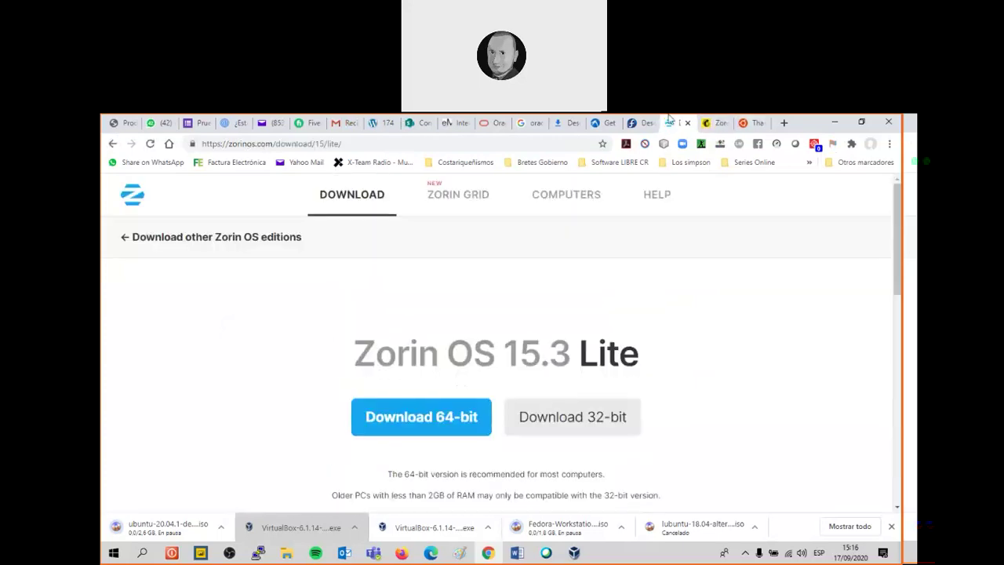
Go back to the Zorin OS system requirements page and highlight the CPU requirement of Zorin OS Lite
click(112, 143)
click(111, 144)
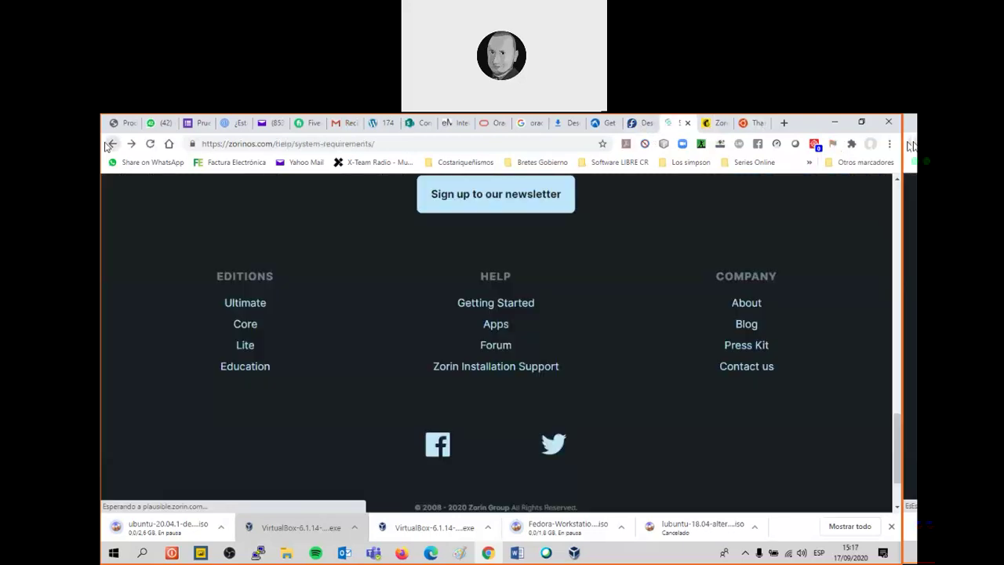
scroll(430, 386, up, 1)
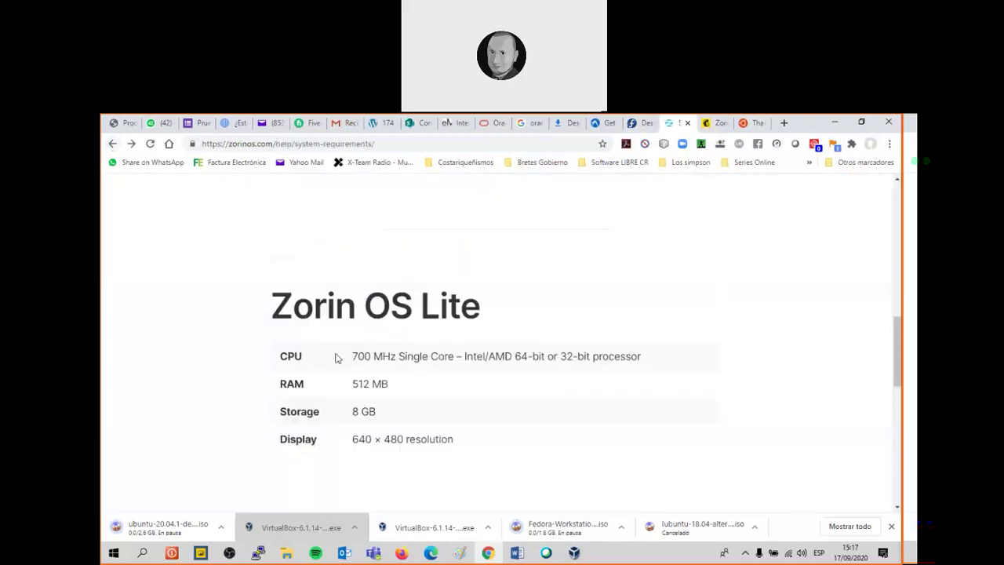
drag(361, 354, 645, 360)
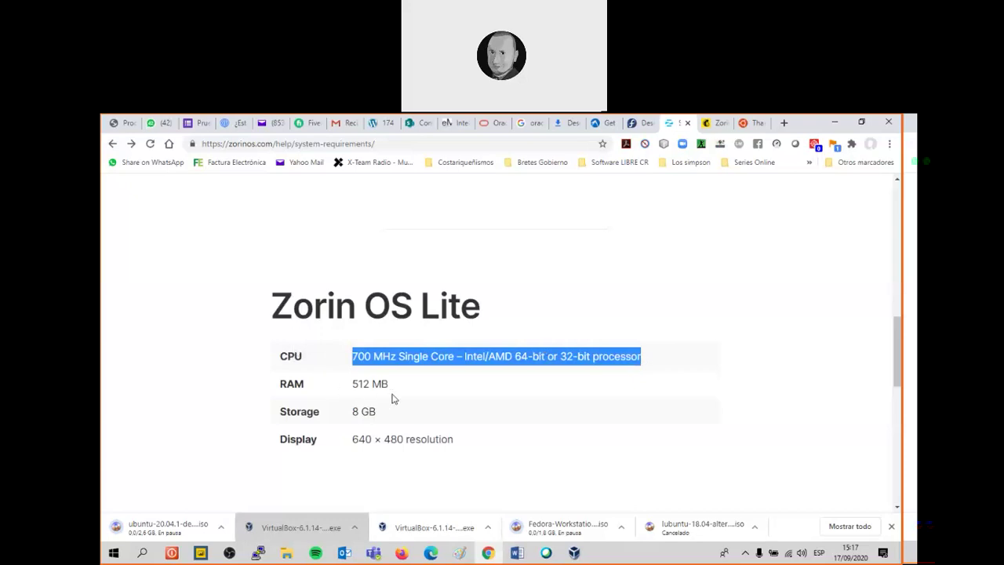
Compare the RAM requirements of Zorin OS Lite and Zorin OS Ultimate, Education, and Core on the system requirements page
drag(382, 384, 346, 386)
scroll(416, 402, up, 5)
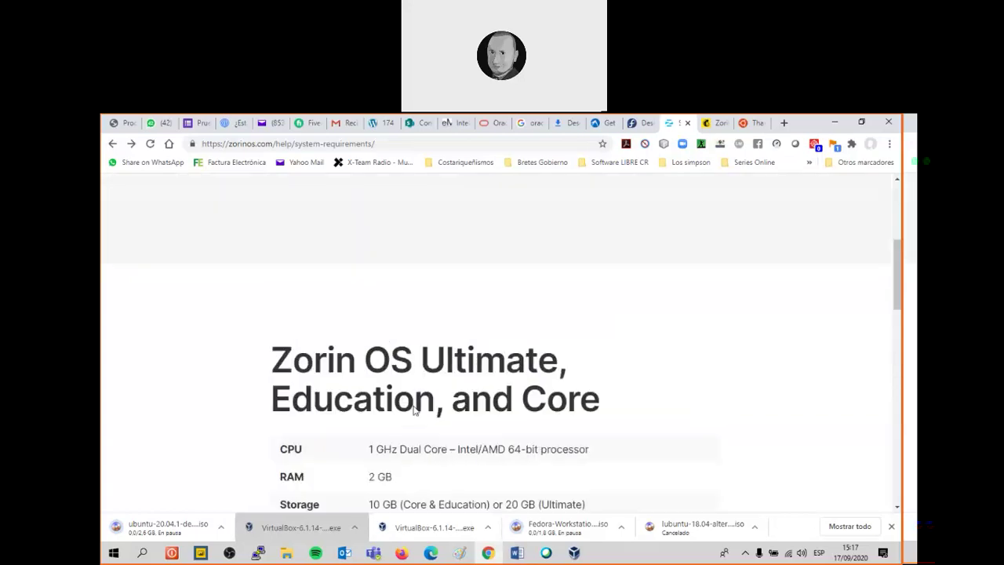
scroll(405, 410, down, 3)
drag(363, 345, 402, 344)
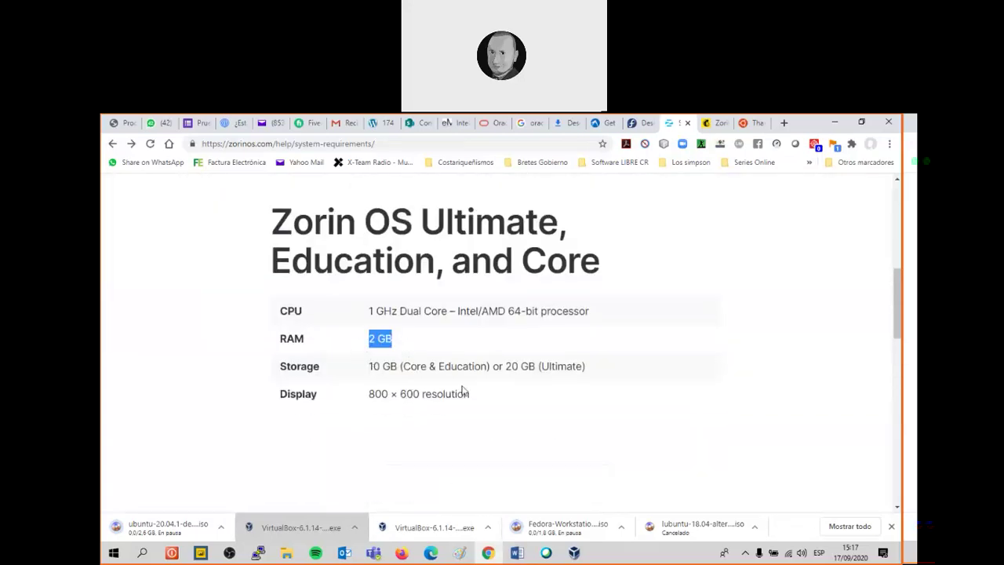
scroll(492, 397, up, 5)
scroll(482, 414, down, 4)
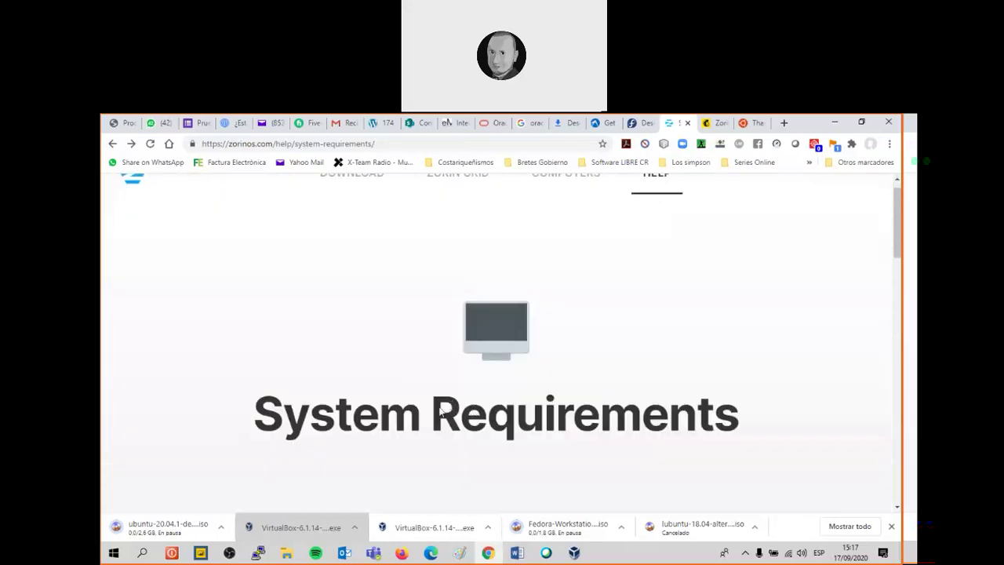
scroll(428, 413, down, 7)
scroll(415, 422, up, 5)
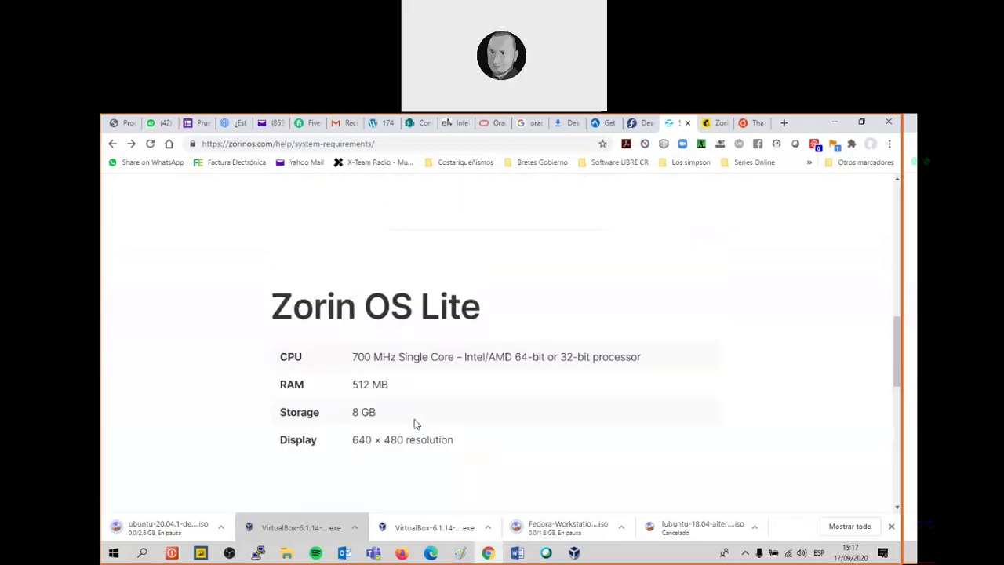
scroll(415, 426, down, 3)
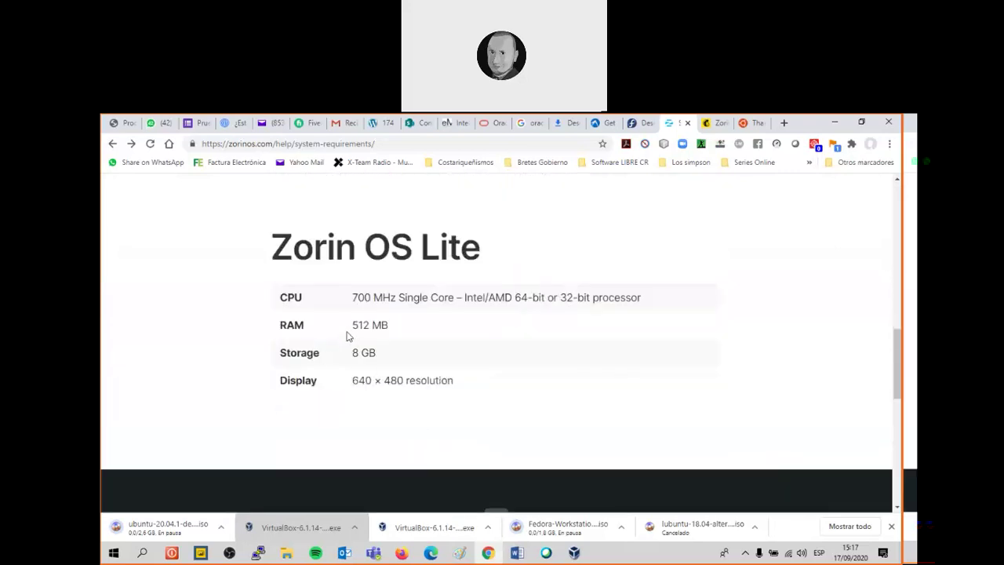
Highlight the RAM requirement, the edition heading and the storage requirement of Zorin OS Lite
drag(350, 328, 413, 339)
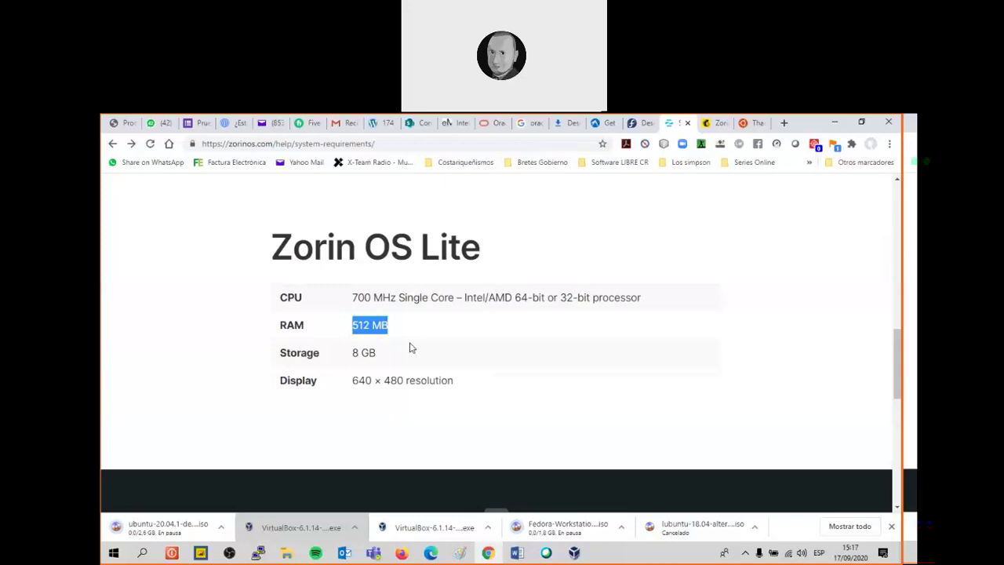
drag(410, 241, 481, 244)
click(353, 348)
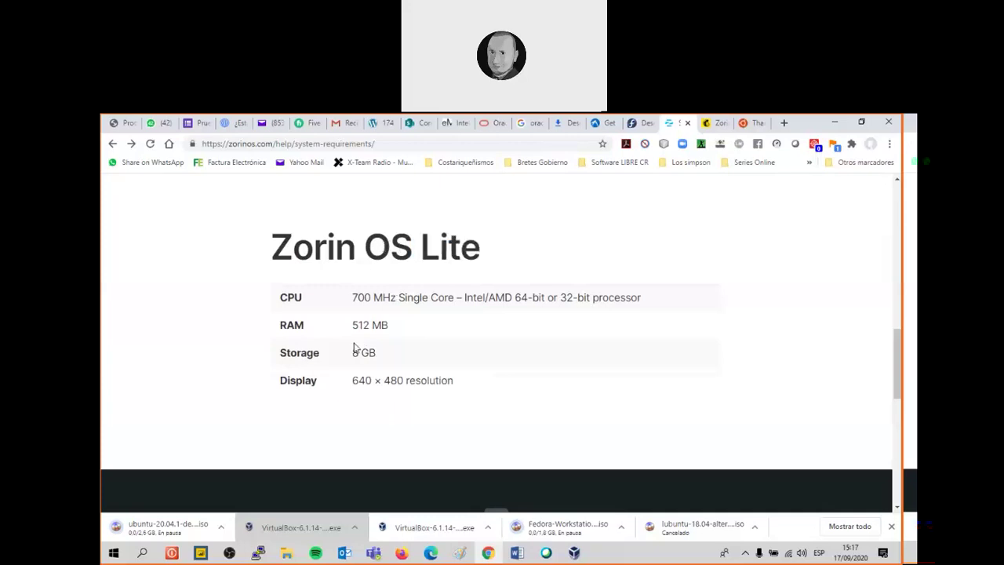
drag(355, 331, 380, 355)
click(380, 337)
Highlight the RAM and storage requirements of Zorin OS Ultimate, Education, and Core
scroll(397, 396, up, 3)
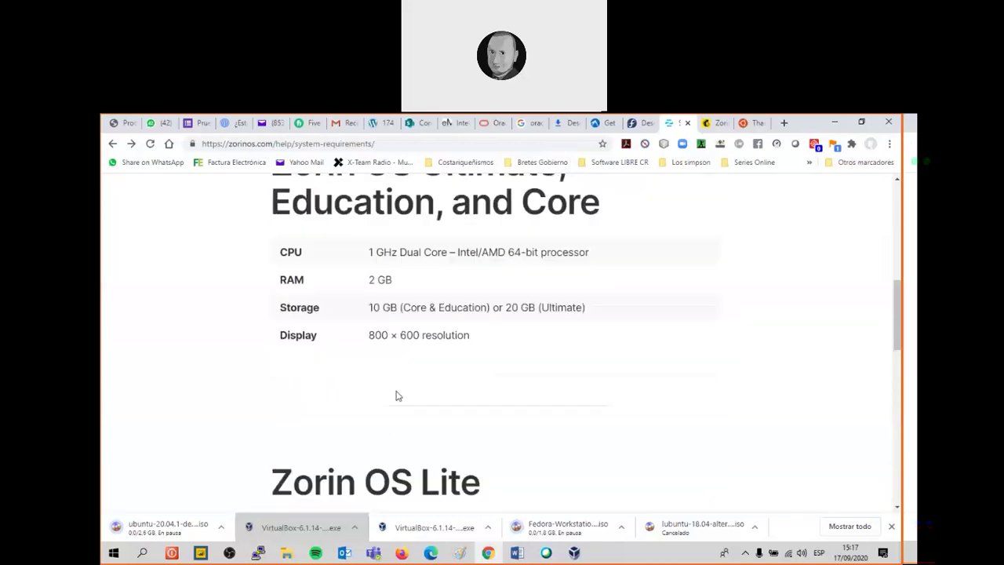
scroll(396, 397, up, 2)
scroll(470, 383, down, 2)
drag(371, 280, 397, 284)
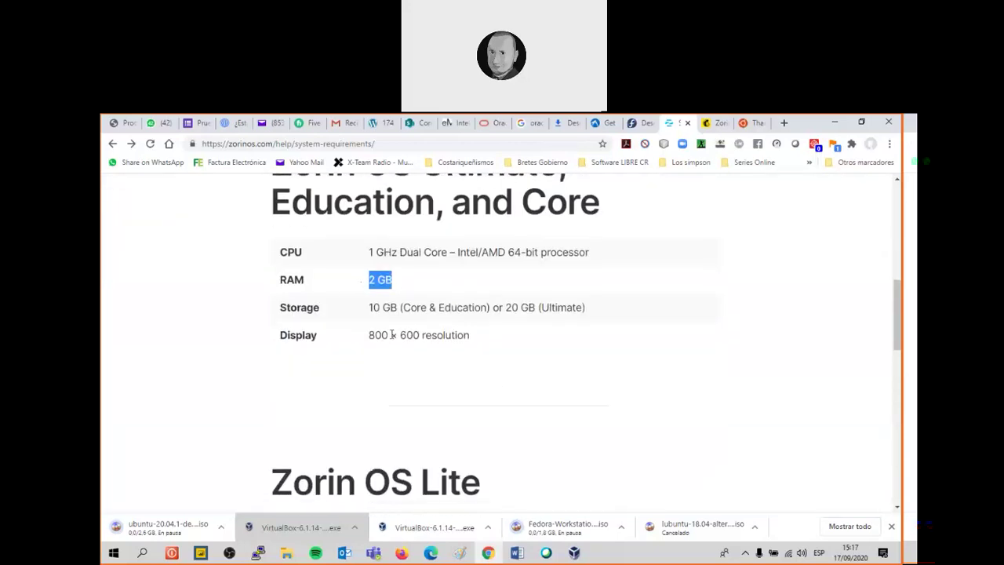
click(380, 320)
drag(367, 318, 588, 307)
click(528, 314)
Switch to the Lubuntu downloads page and start downloading the Lubuntu 18.04 alternate image
click(718, 123)
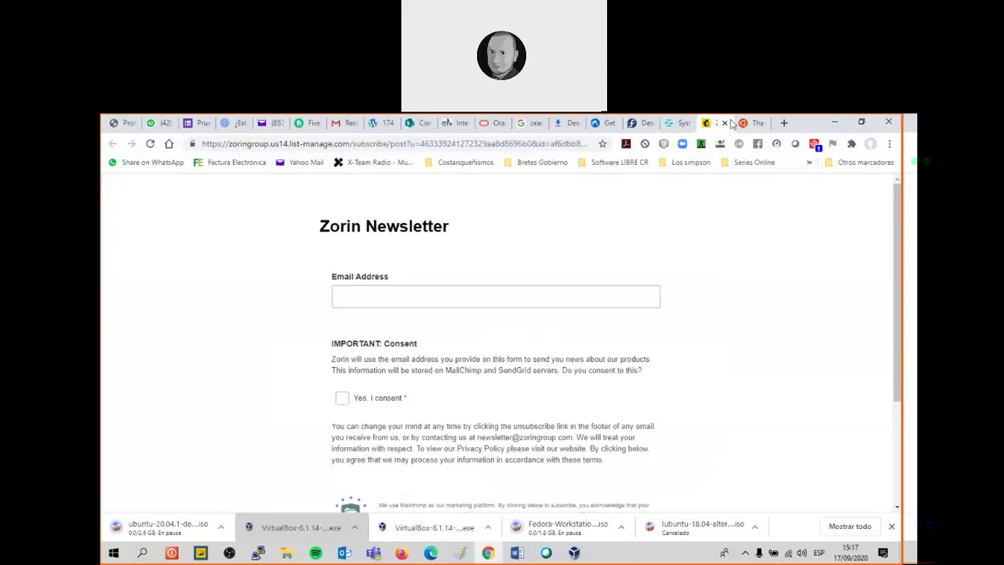
click(640, 123)
click(603, 124)
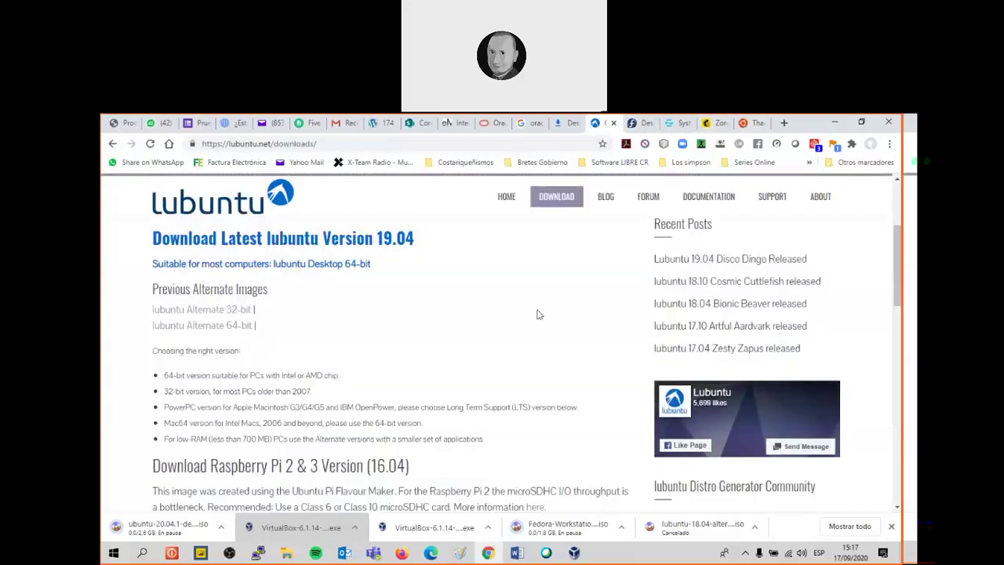
scroll(549, 271, up, 1)
scroll(518, 294, down, 2)
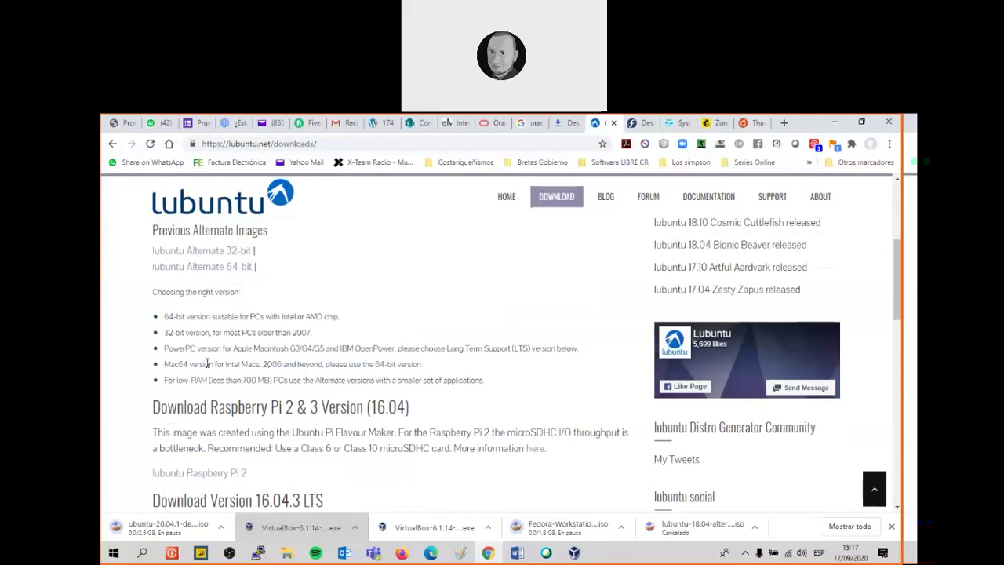
scroll(244, 429, up, 2)
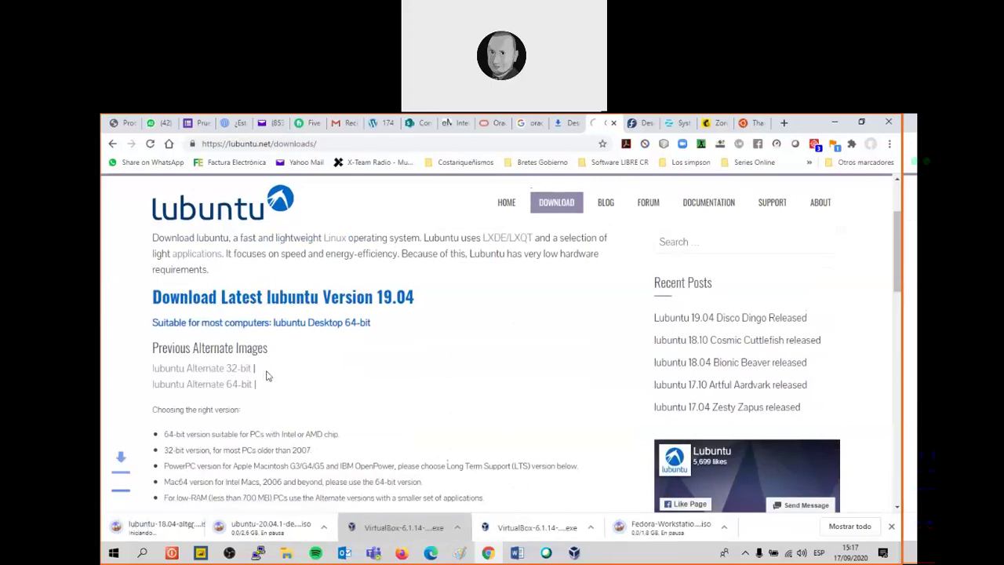
Try to download Lubuntu 19.04 Desktop 64-bit, and return to the Lubuntu downloads page
click(316, 310)
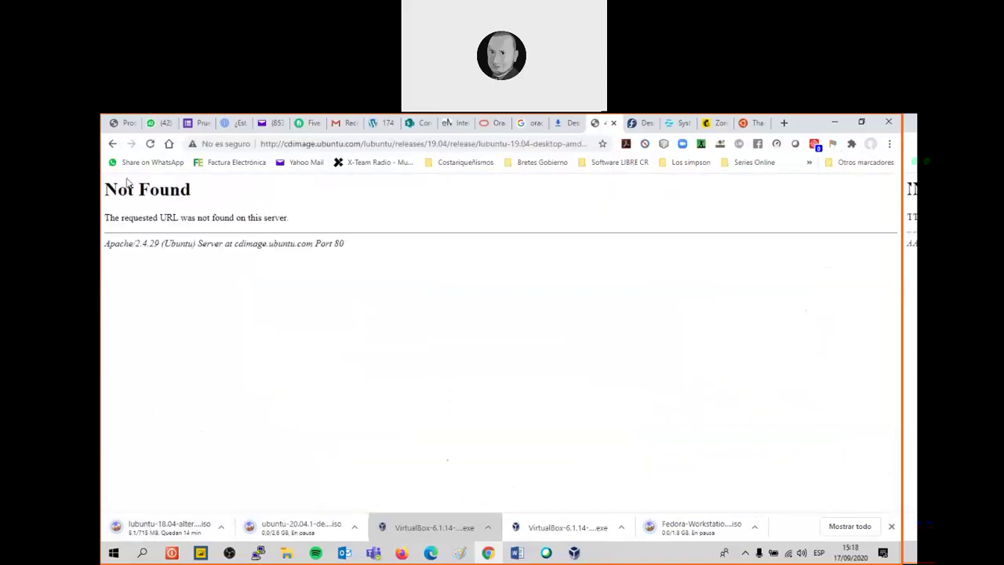
click(113, 144)
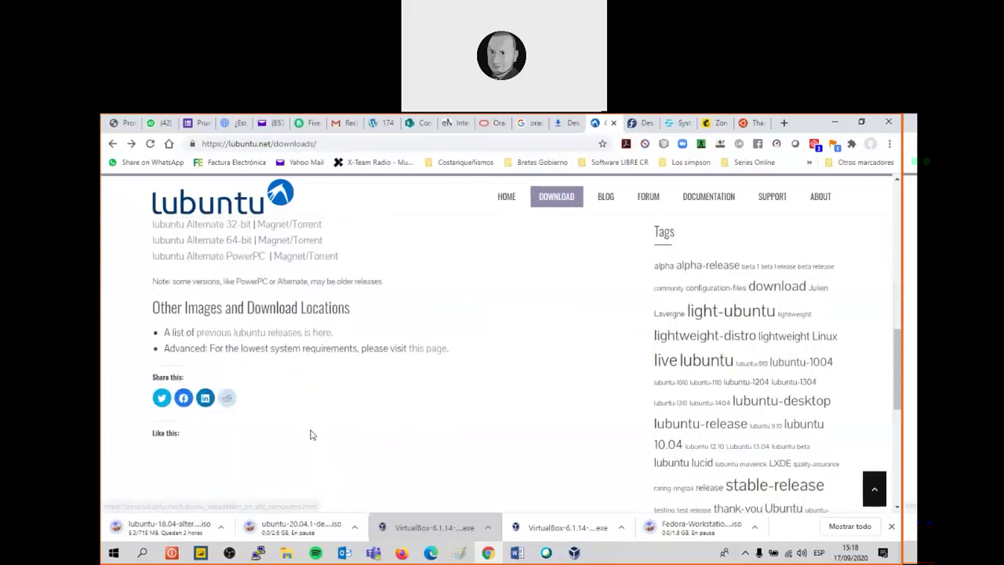
scroll(385, 432, up, 3)
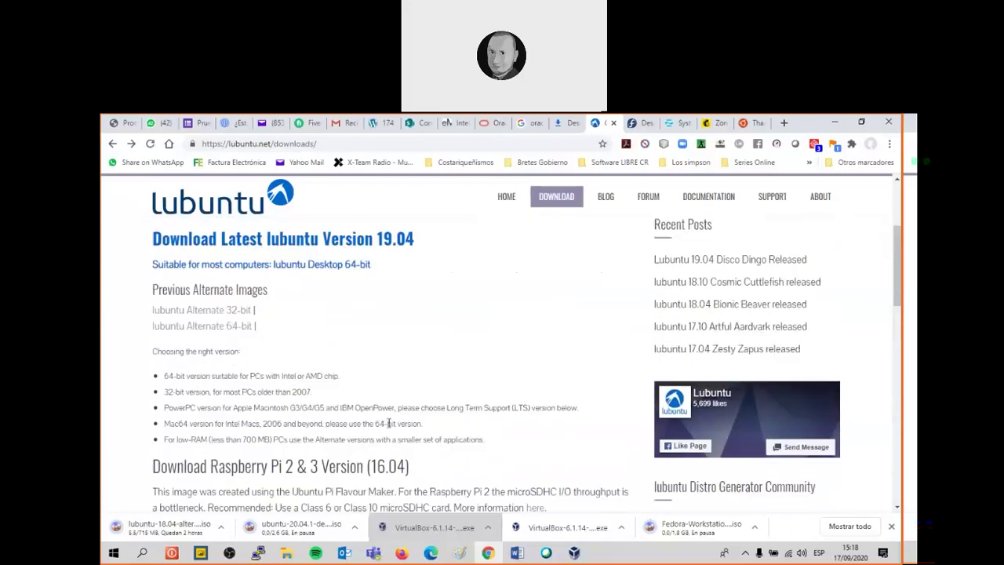
scroll(388, 424, up, 3)
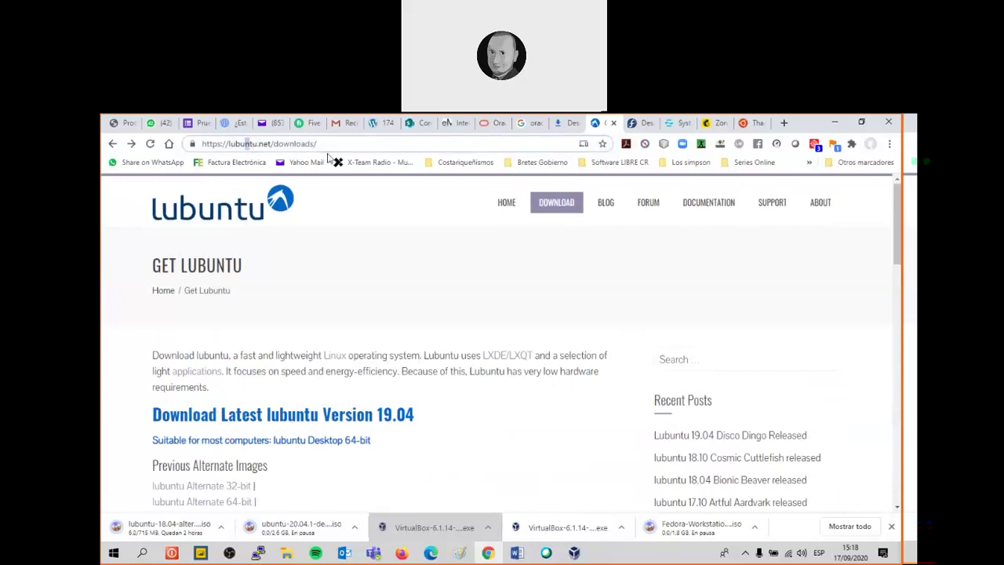
Search Google for "lubuntu requisitos", open the Lubuntu/Spanish page of the Ubuntu Wiki and find the minimum requirements under Lubuntu vs Windows 7
click(248, 143)
text(lubuntu)
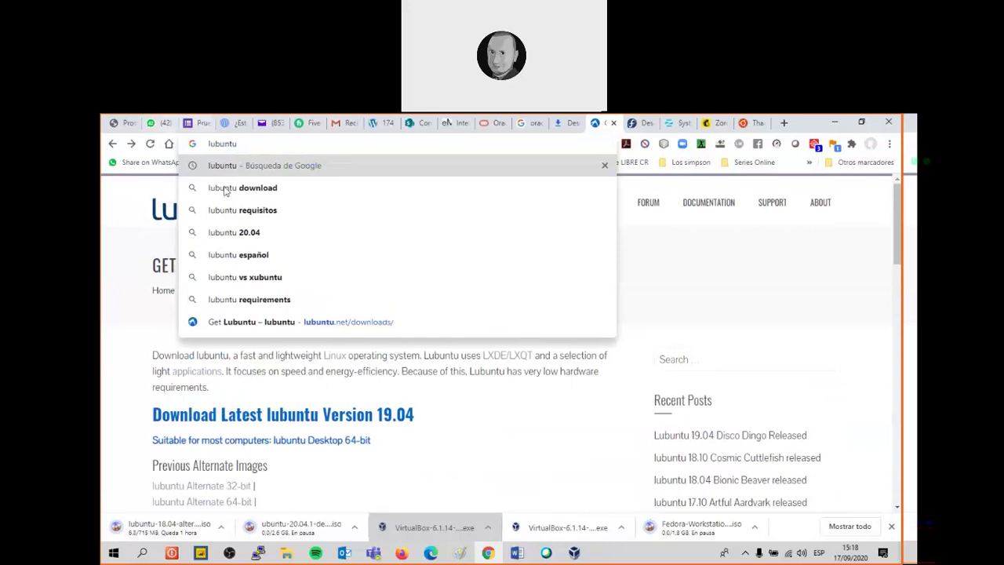
click(265, 211)
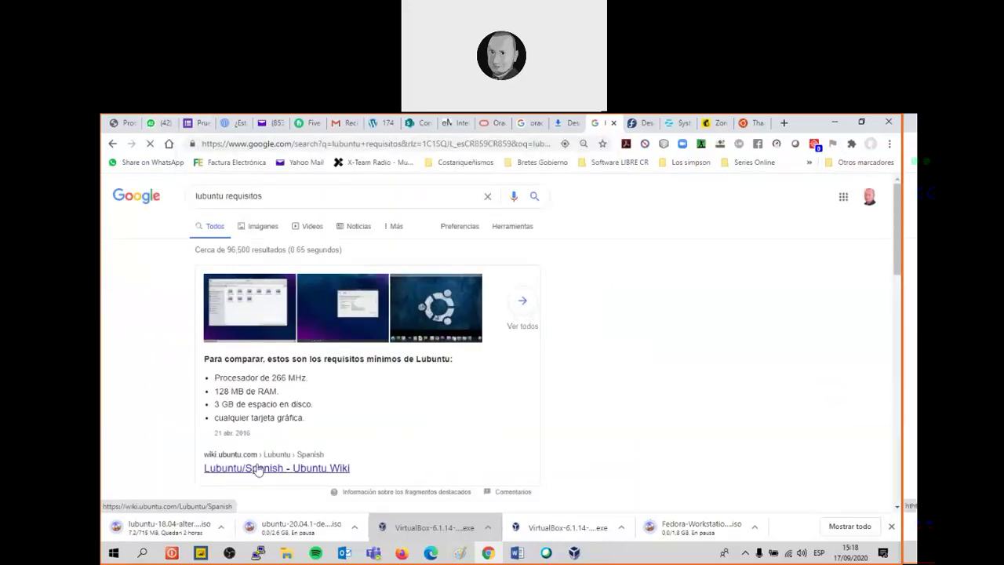
click(255, 467)
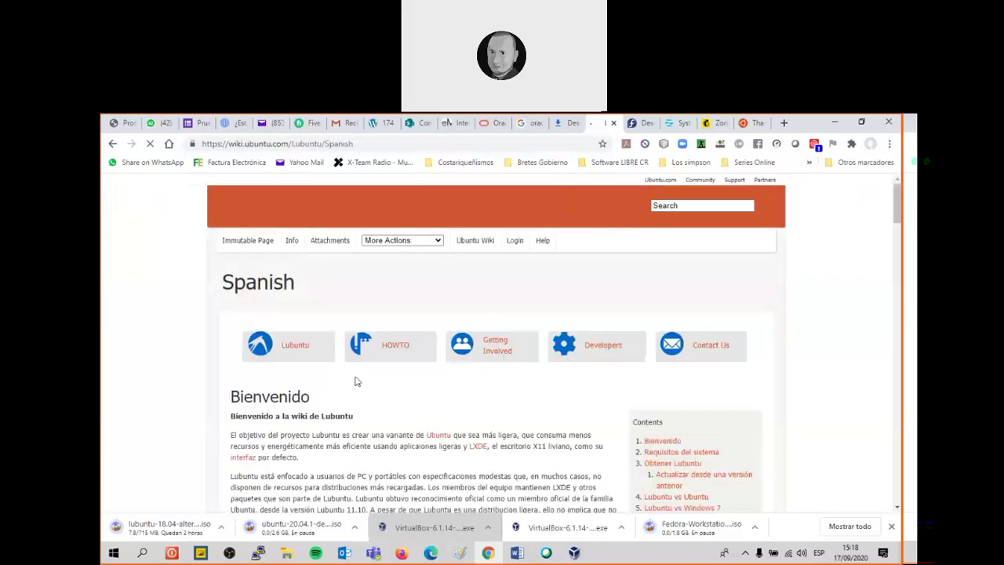
scroll(357, 382, down, 5)
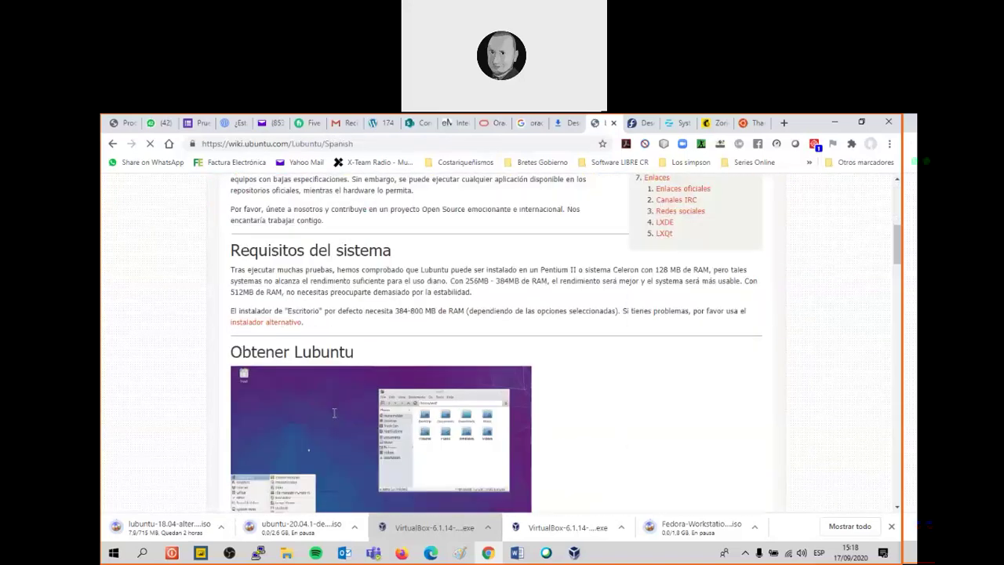
scroll(333, 418, down, 10)
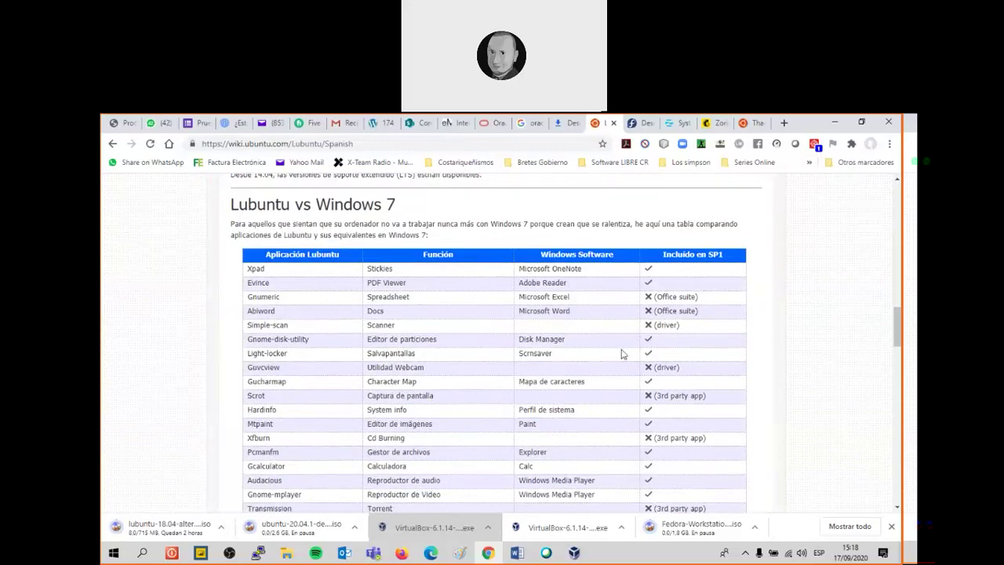
scroll(539, 392, down, 6)
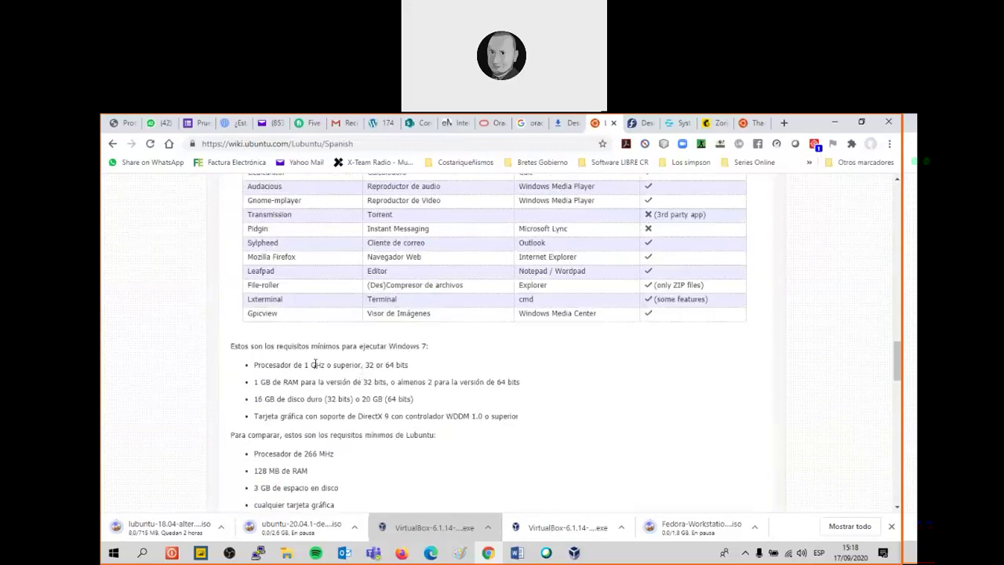
Highlight the Windows 7 processor requirement and its RAM requirement for the 32-bit and 64-bit versions
drag(292, 365, 404, 367)
click(431, 385)
drag(252, 382, 363, 383)
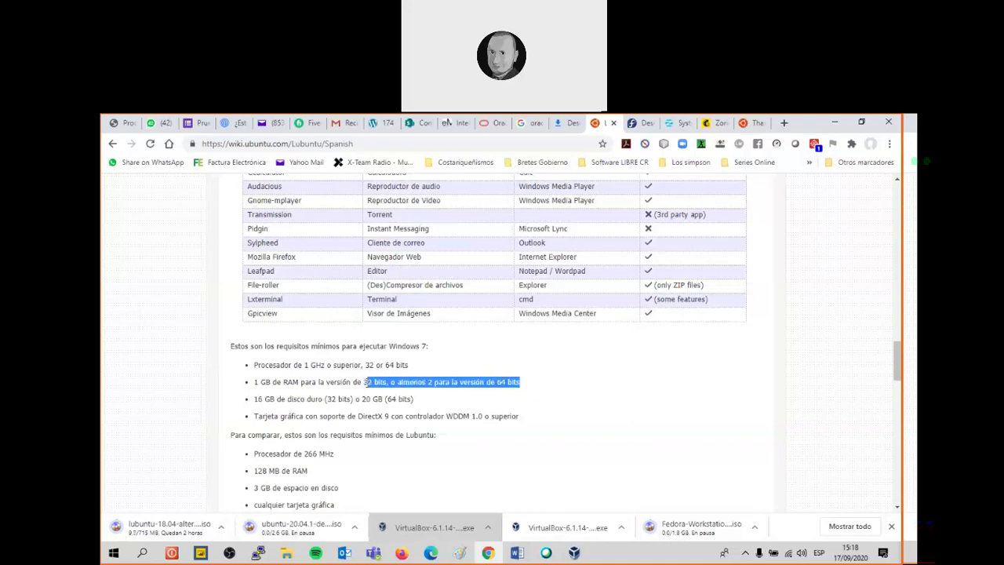
click(371, 383)
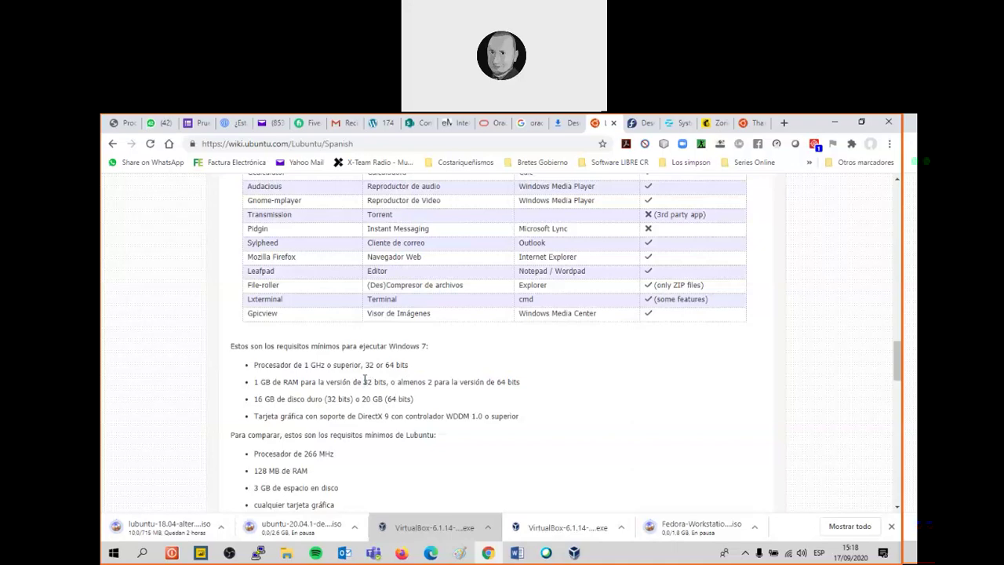
drag(364, 382, 388, 382)
click(372, 382)
drag(362, 382, 386, 382)
drag(497, 382, 530, 384)
drag(386, 382, 367, 384)
Highlight the minimum RAM and disk space requirements of Lubuntu in the comparison below the Windows 7 list
scroll(336, 403, down, 1)
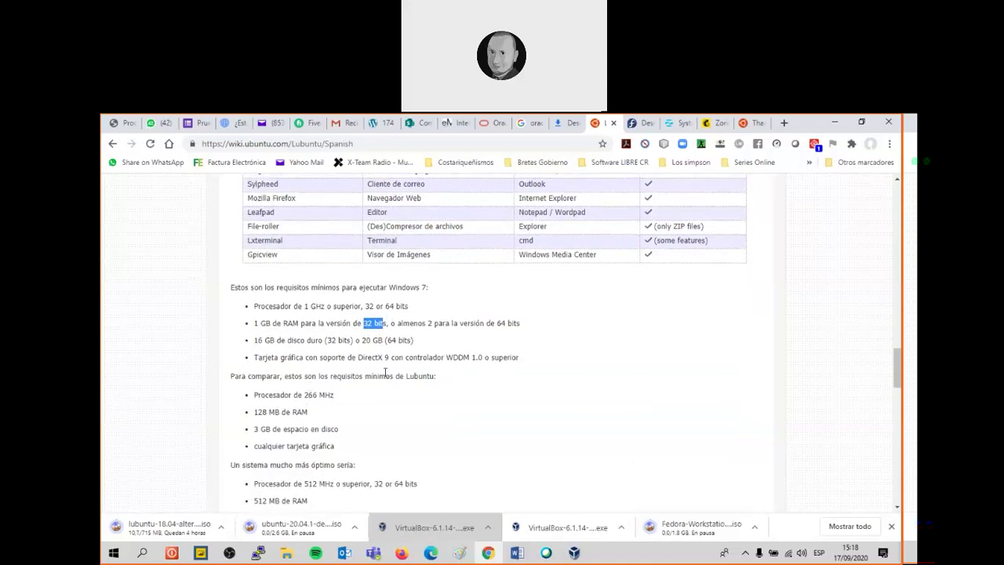
scroll(272, 392, down, 2)
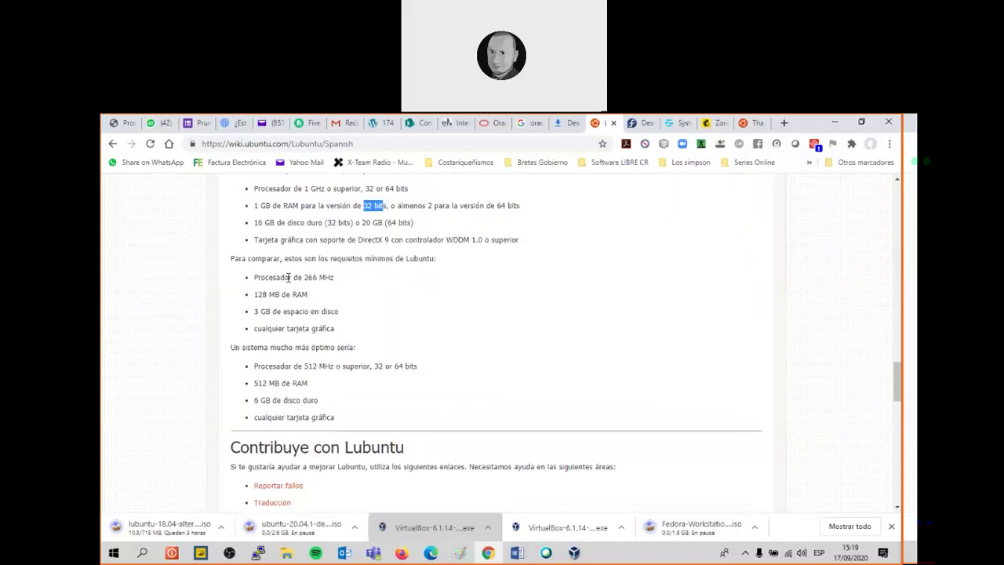
double_click(296, 295)
drag(260, 312, 346, 314)
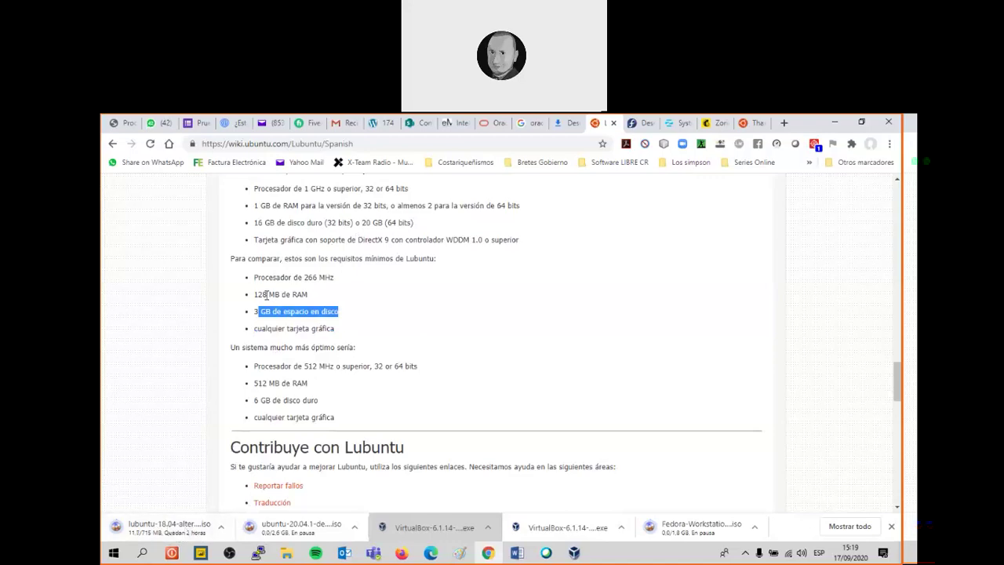
click(267, 296)
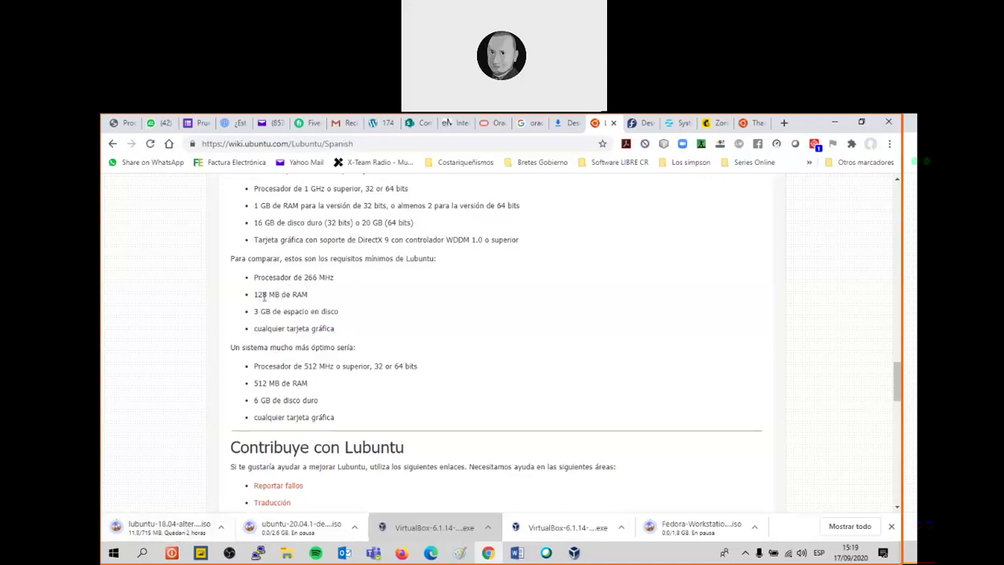
drag(264, 296, 306, 294)
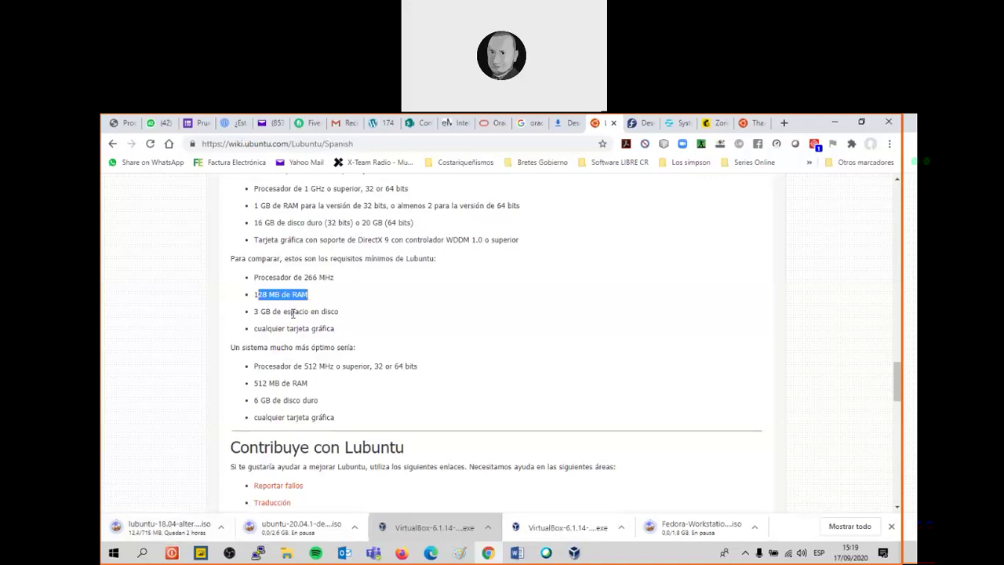
drag(255, 314, 339, 312)
Highlight the Windows 7 processor, RAM and hard disk requirements together for comparison with Lubuntu
scroll(343, 344, up, 2)
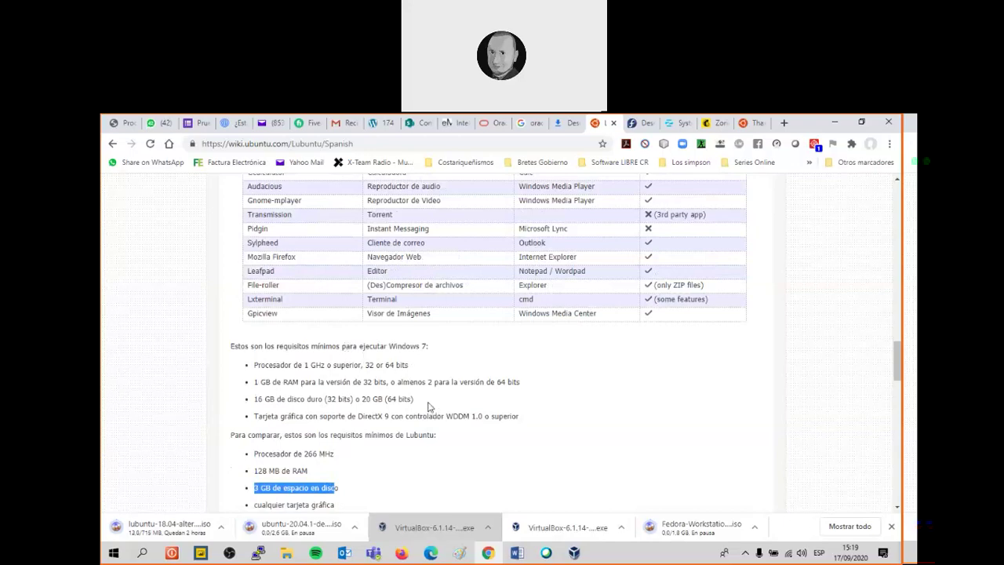
drag(265, 365, 420, 403)
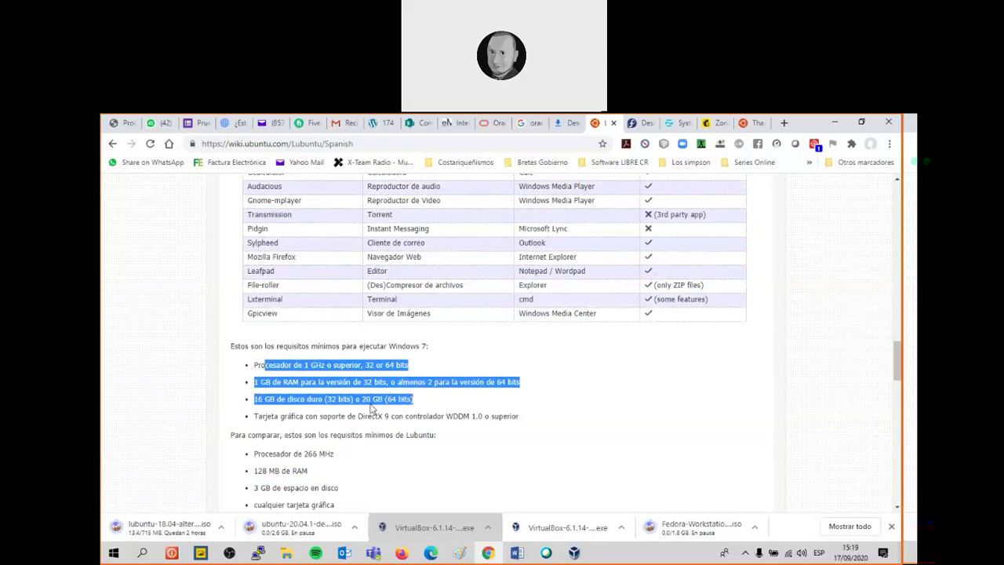
scroll(251, 486, down, 2)
Search Google for "fedora requisitos minimos" and open the Linux Adictos article on installing Fedora 24
click(636, 123)
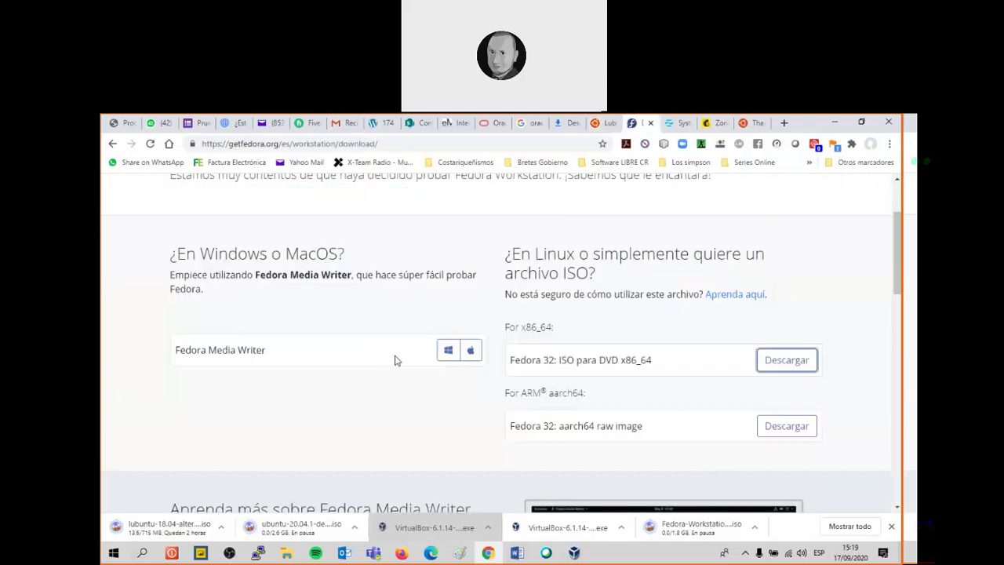
click(279, 145)
text(fedora )
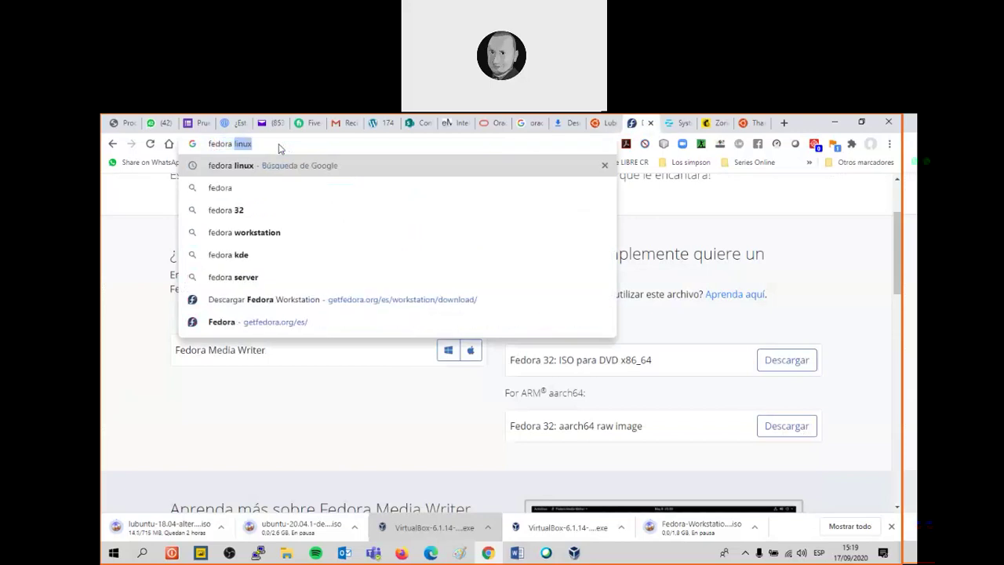
text(requisitos minimos)
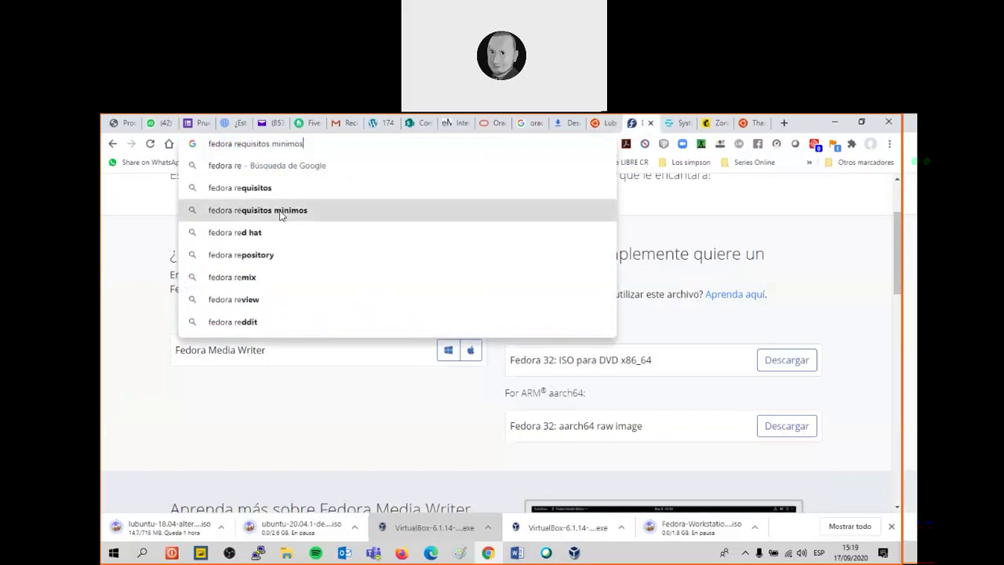
click(284, 210)
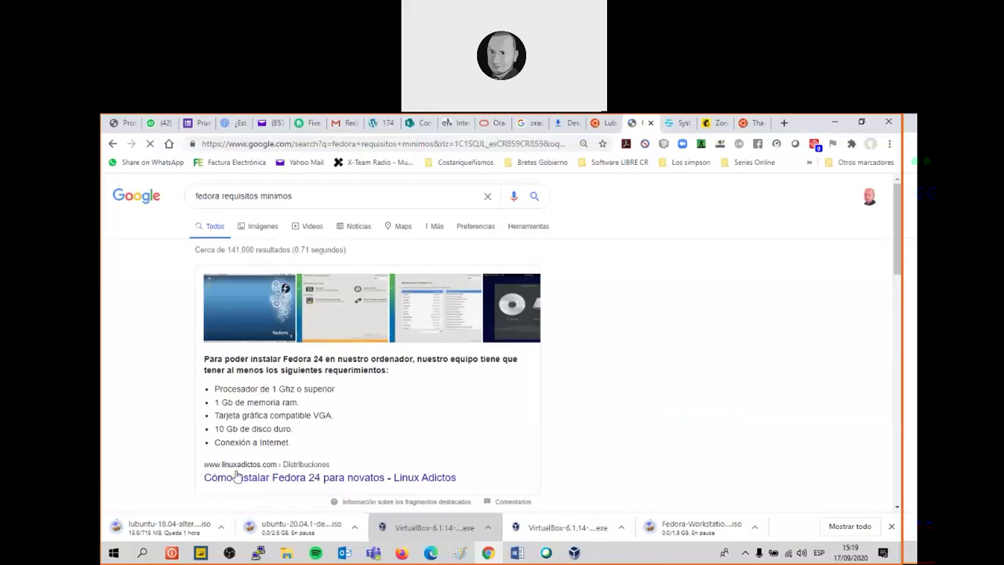
scroll(265, 416, down, 2)
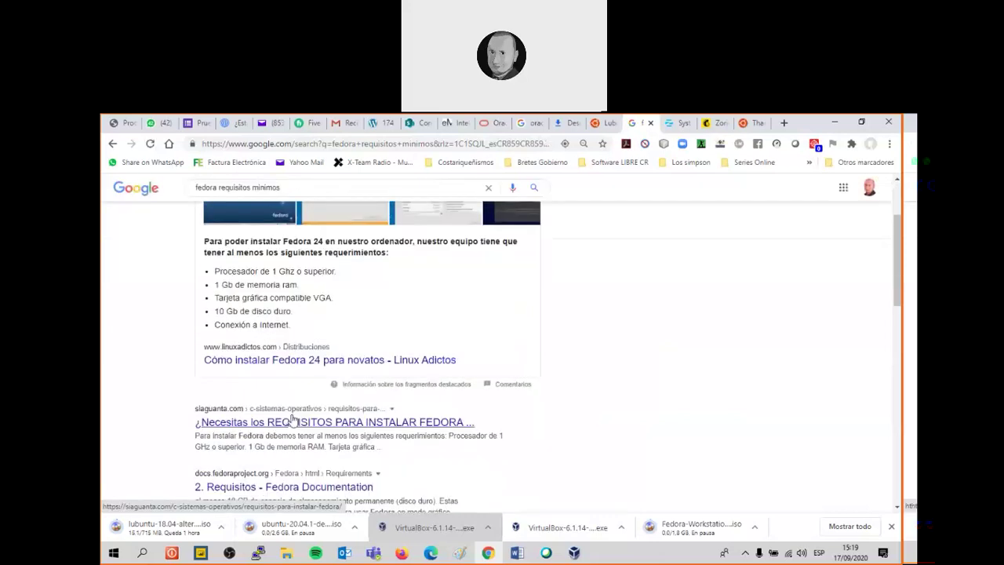
click(270, 363)
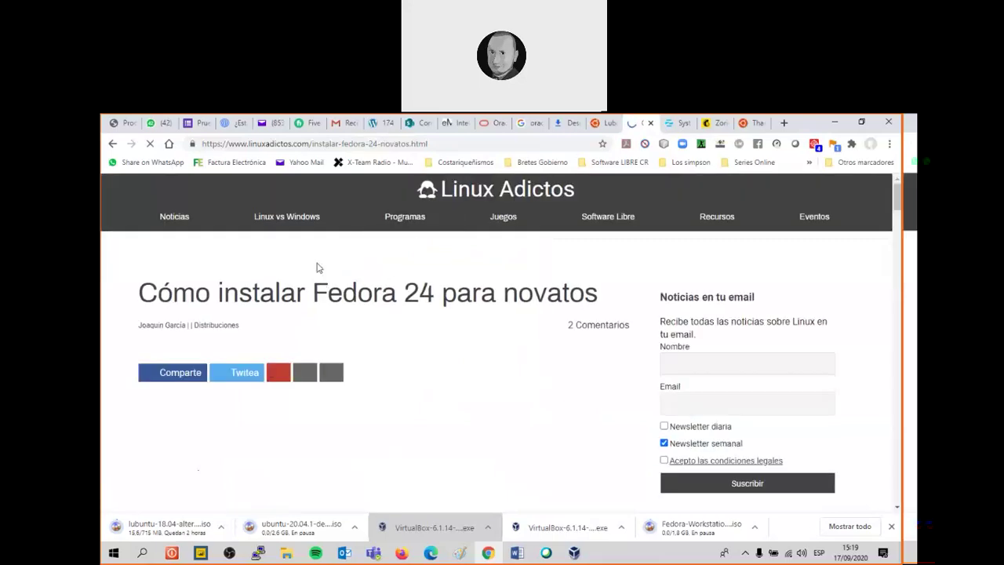
Accept the site's privacy notice and highlight the full list of Fedora 24 minimum requirements in the article
scroll(366, 306, down, 10)
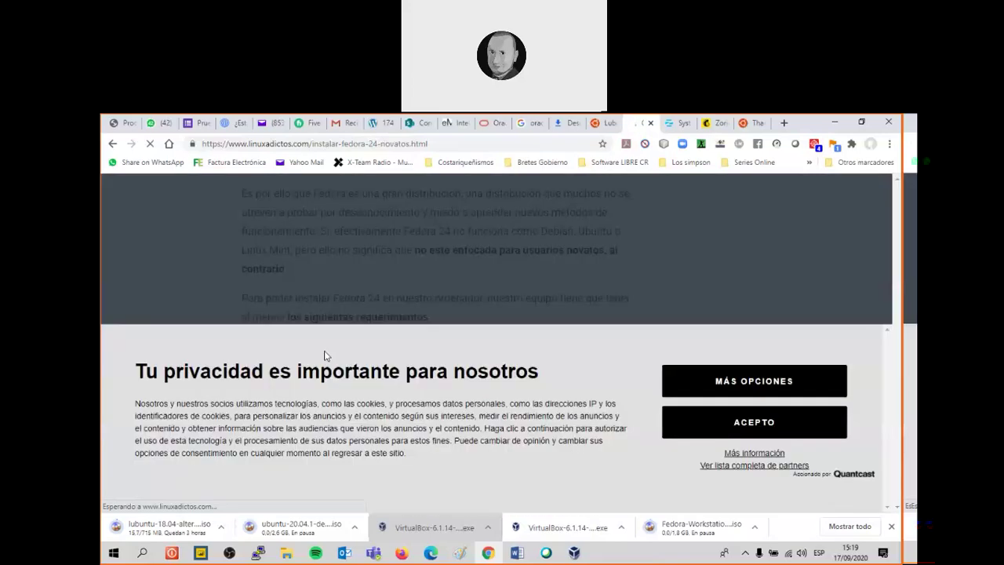
click(691, 422)
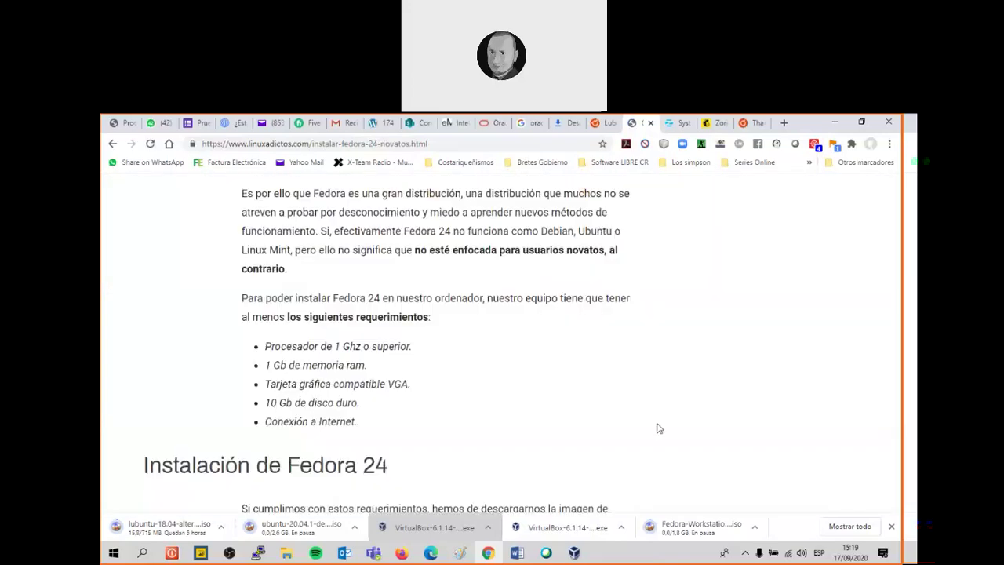
drag(279, 292, 342, 357)
scroll(334, 358, down, 5)
scroll(395, 382, down, 3)
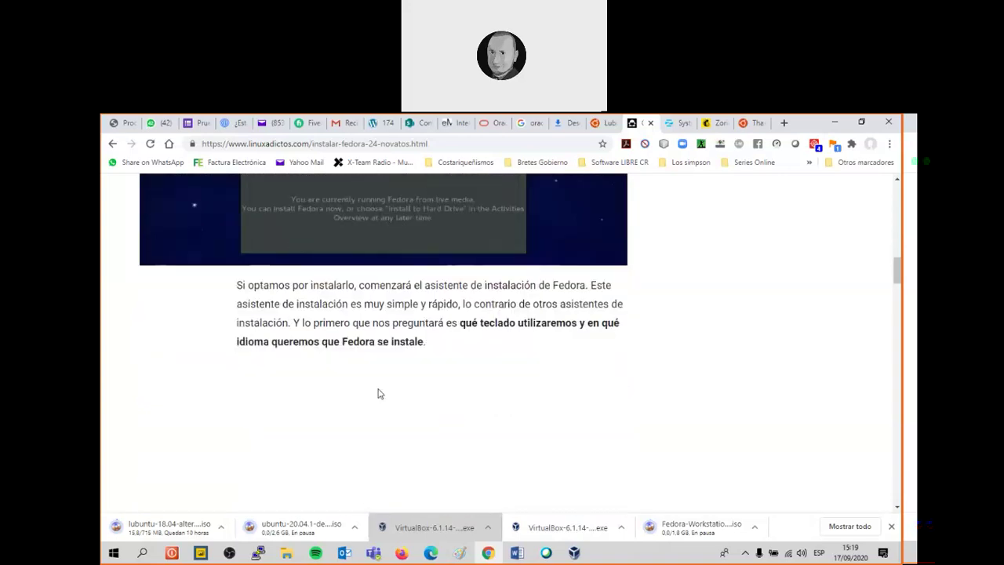
scroll(395, 381, up, 6)
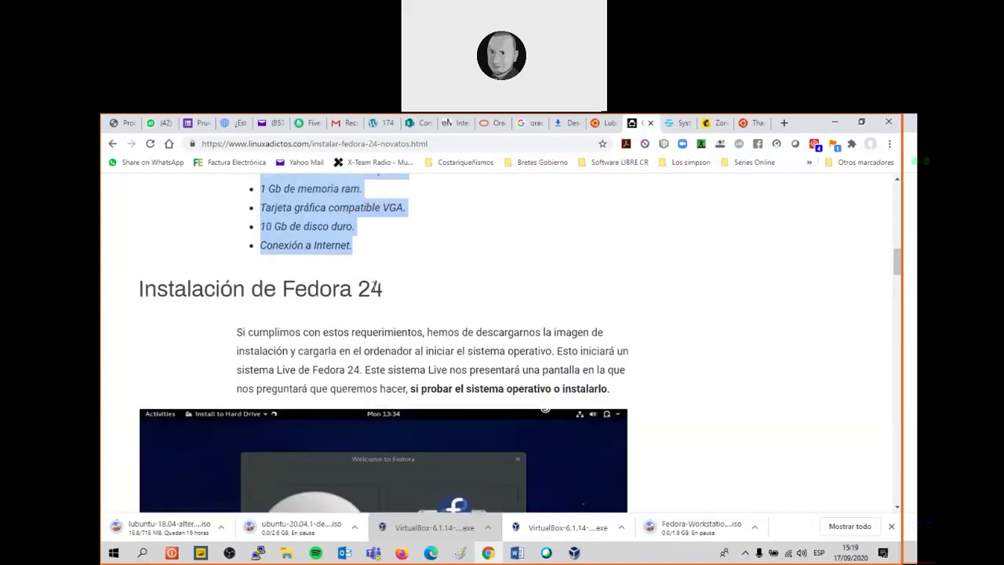
scroll(375, 287, up, 3)
Review the open Lubuntu, Fedora and Zorin OS requirements pages, the Zorin newsletter page and the Ubuntu download page
click(676, 122)
click(605, 122)
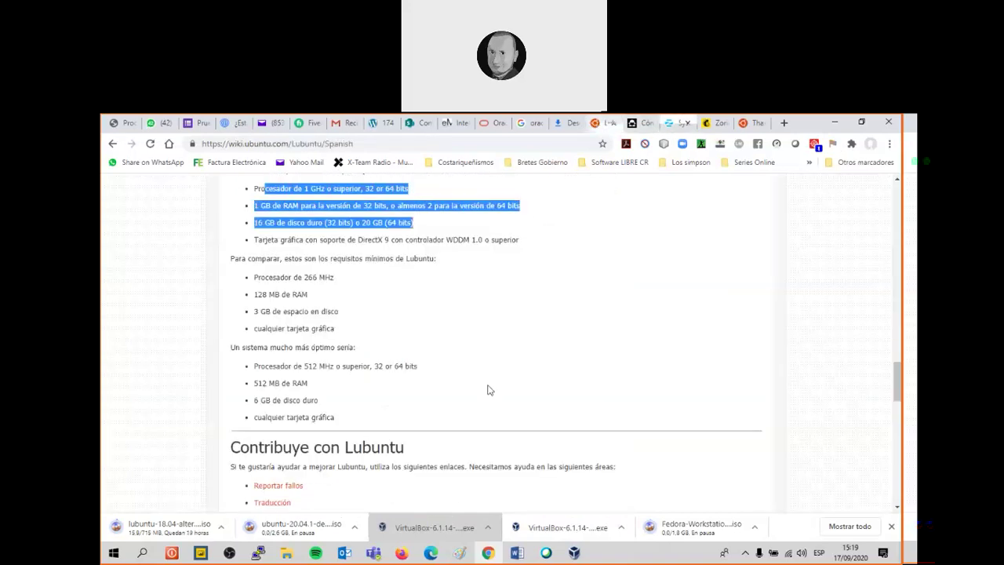
key(ctrl+Tab)
key(ctrl+Tab)
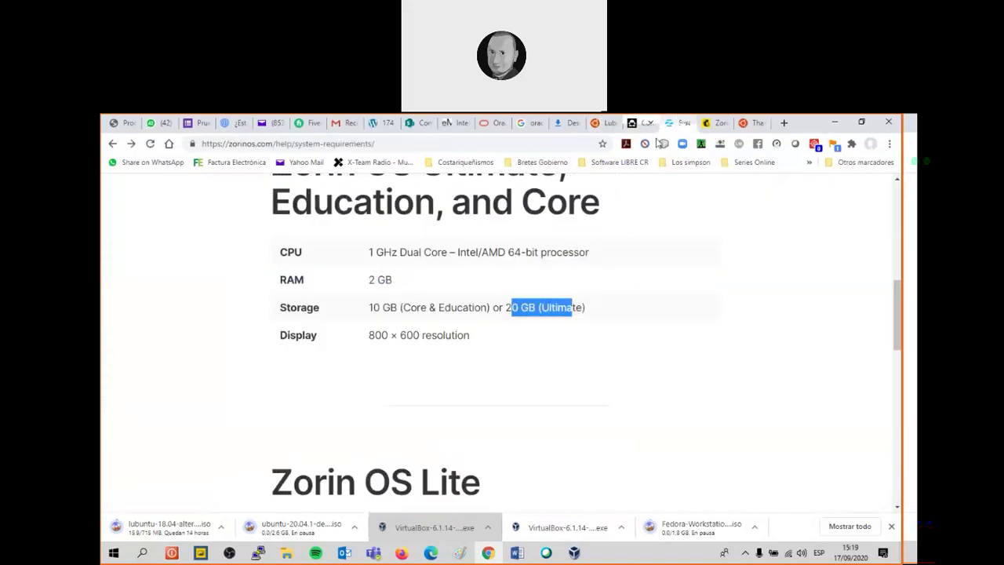
key(ctrl+Tab)
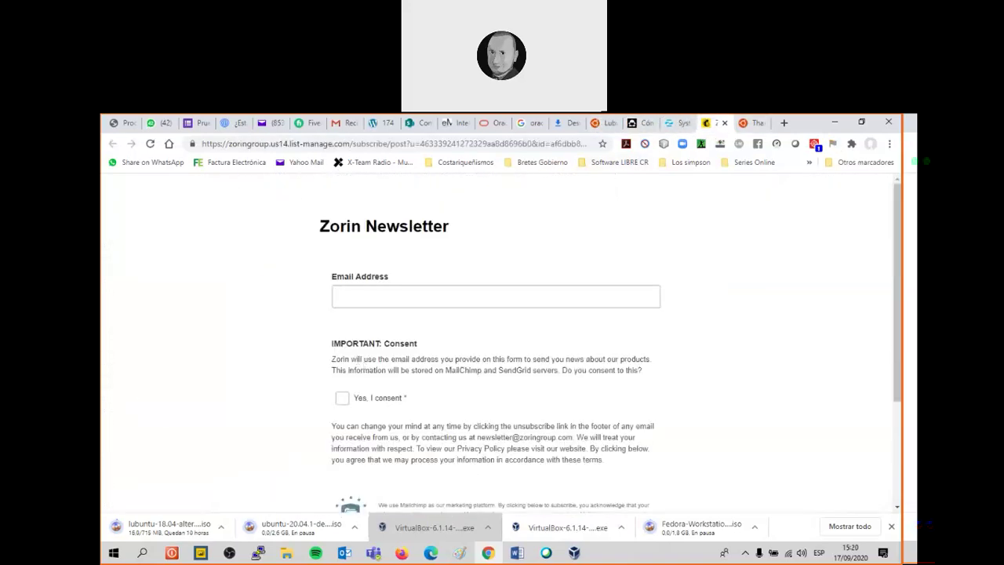
click(746, 123)
scroll(284, 438, up, 2)
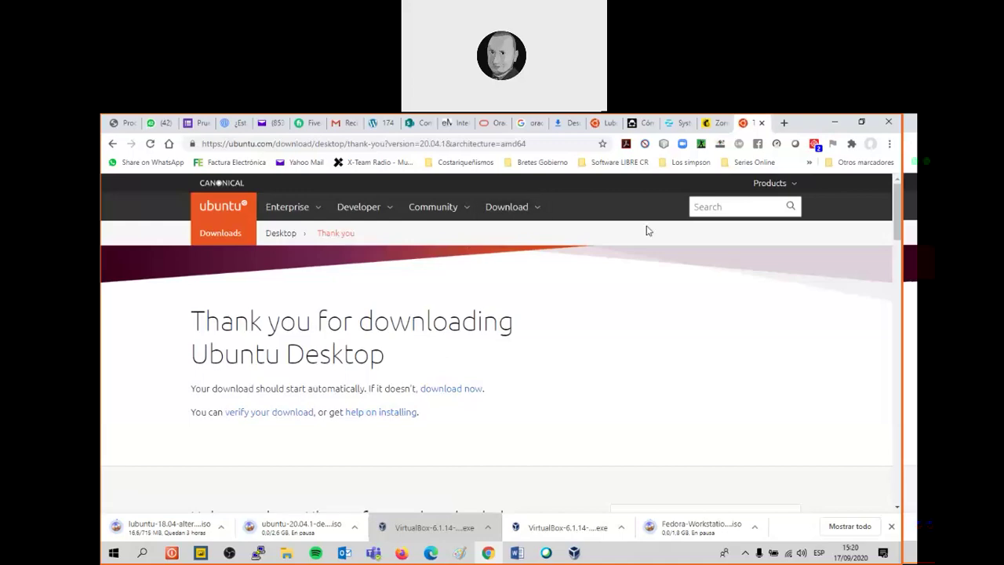
click(716, 122)
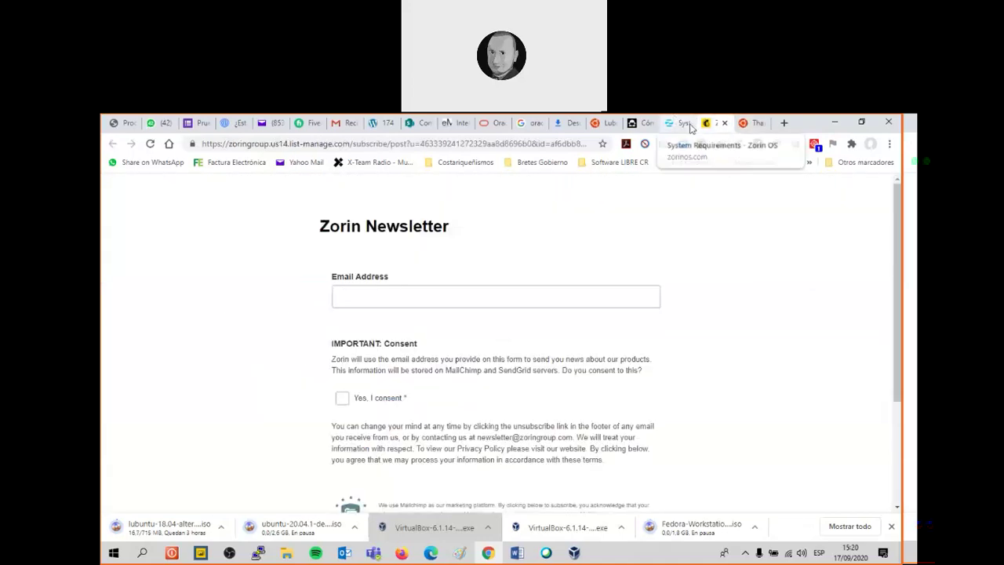
click(673, 123)
scroll(466, 336, up, 3)
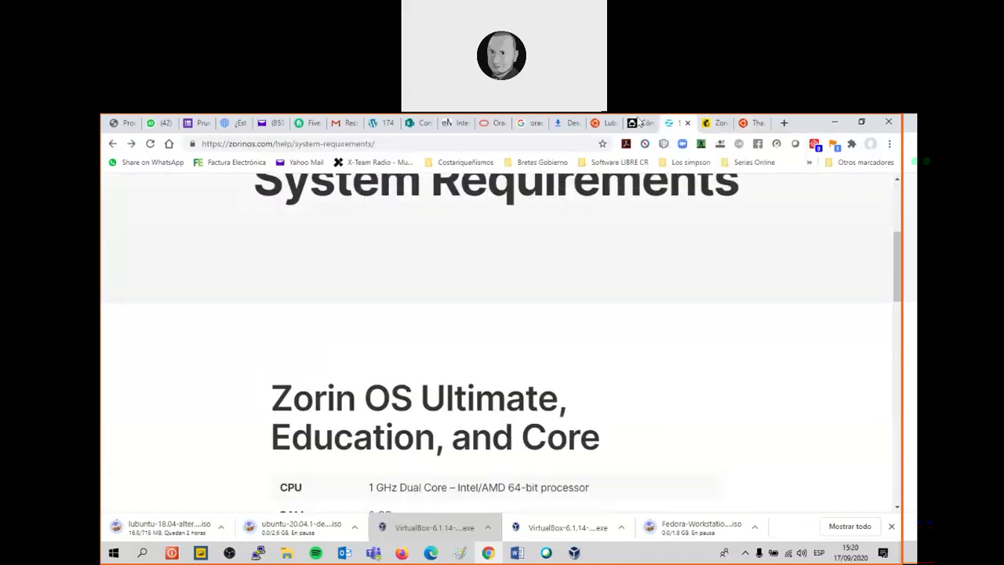
click(639, 123)
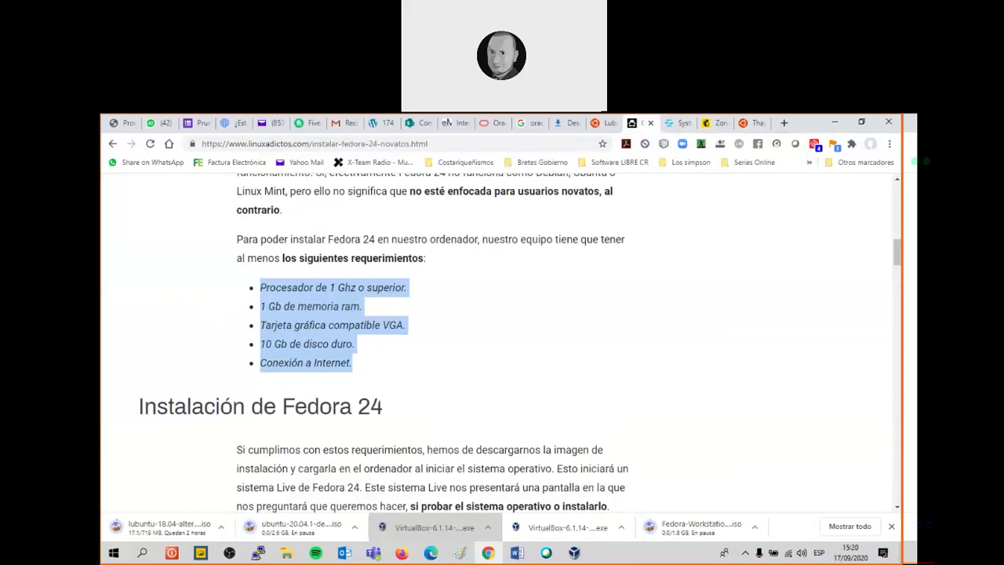
click(606, 123)
click(751, 122)
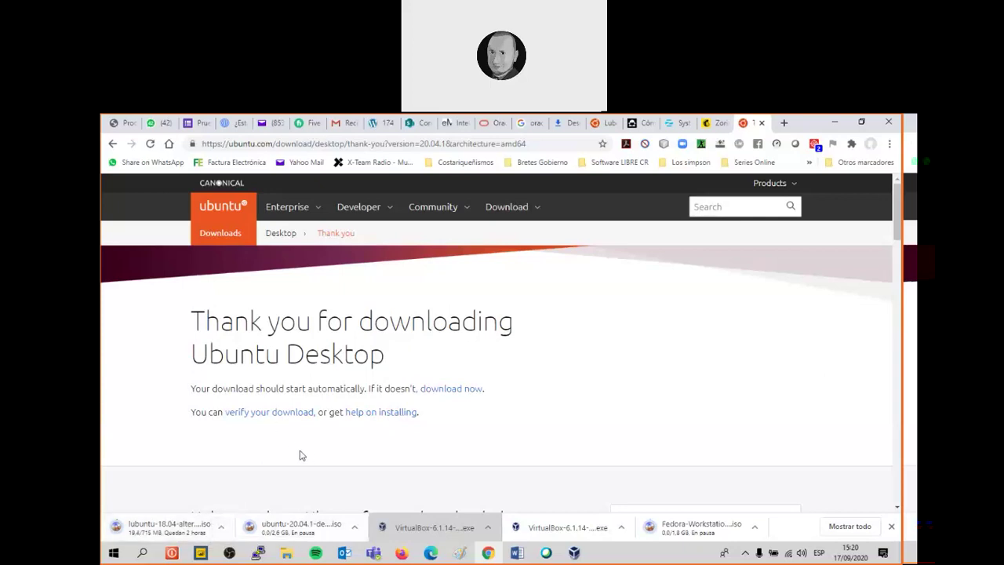
Switch to VirtualBox and define a new virtual machine named lubuntu, type Linux, version Ubuntu (64-bit), with 2048 MB of memory
click(578, 553)
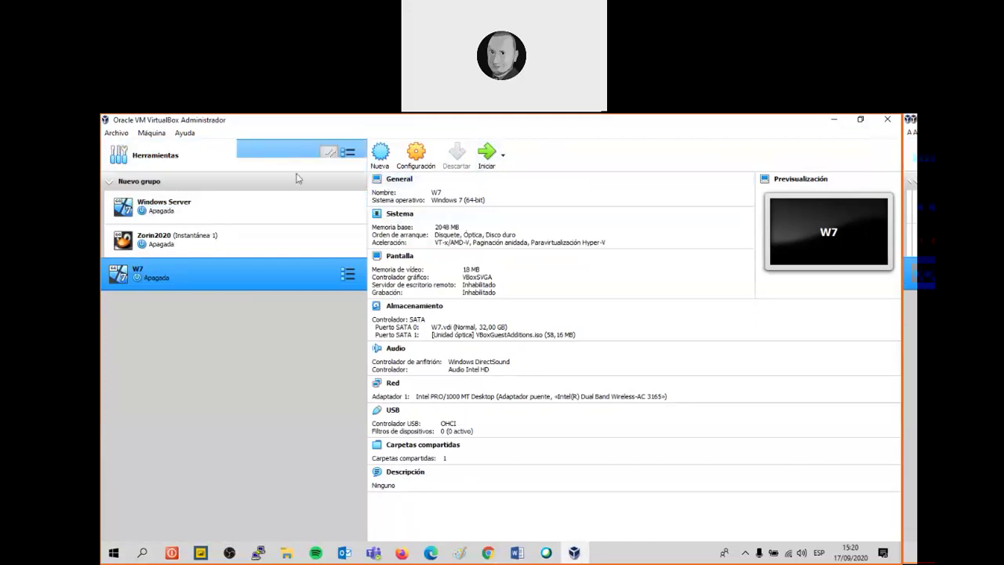
click(380, 153)
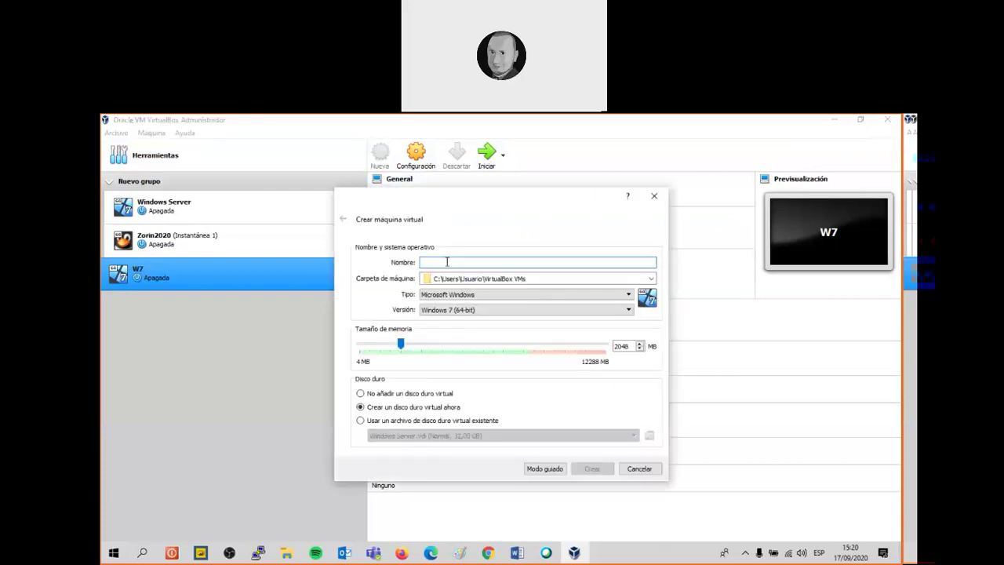
text(Ubunt)
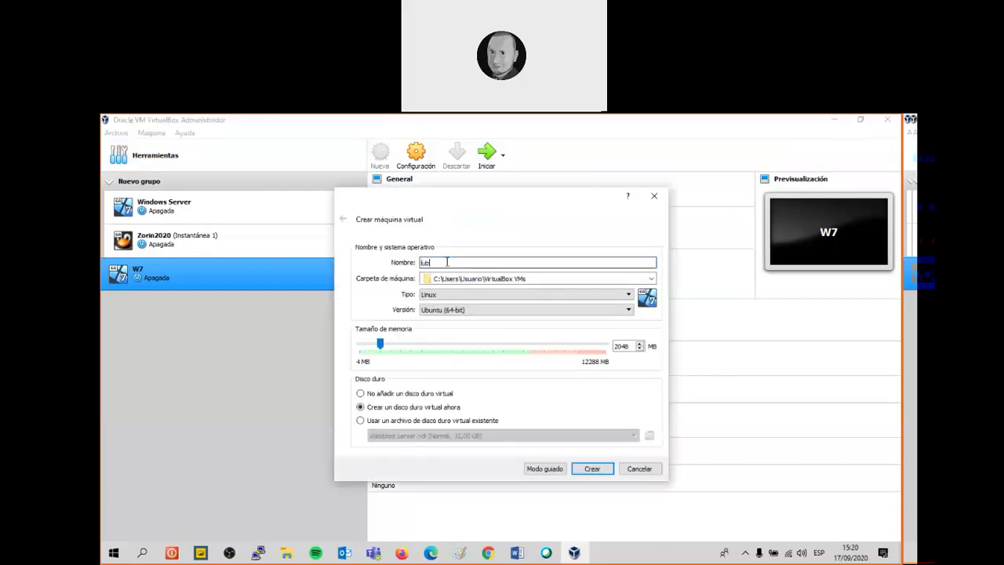
text(u)
drag(421, 349, 404, 350)
key(shift+Tab)
key(shift+Tab)
key(shift+Tab)
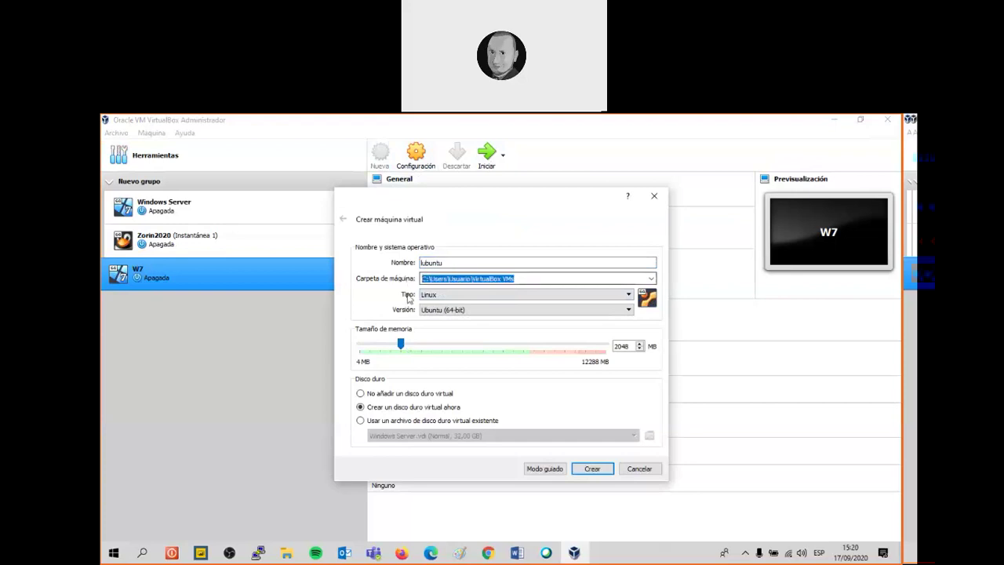
double_click(462, 311)
click(462, 310)
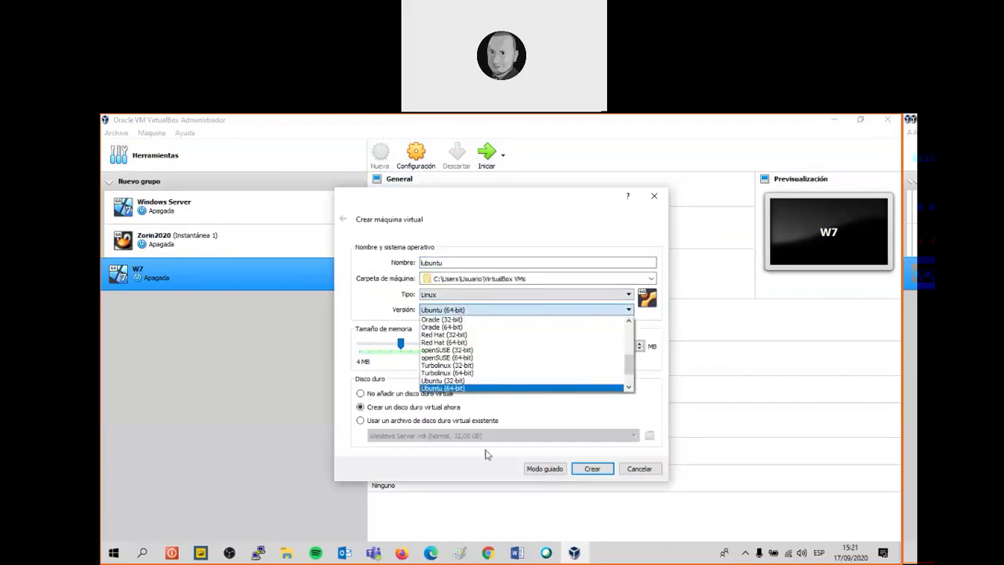
Check the Lubuntu image's architecture in the desktop's Isos folder in File Explorer, then close the folder window
click(292, 553)
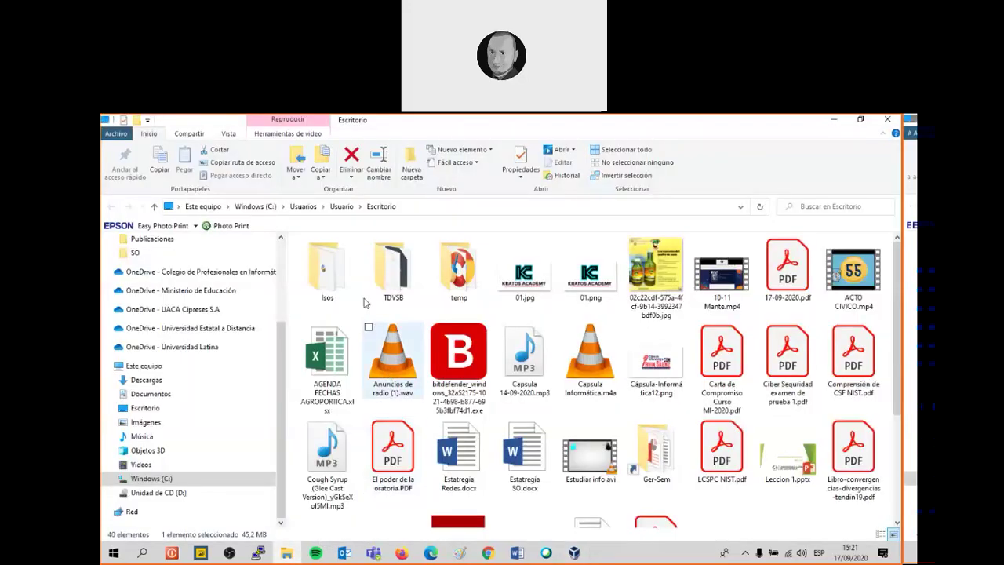
double_click(334, 271)
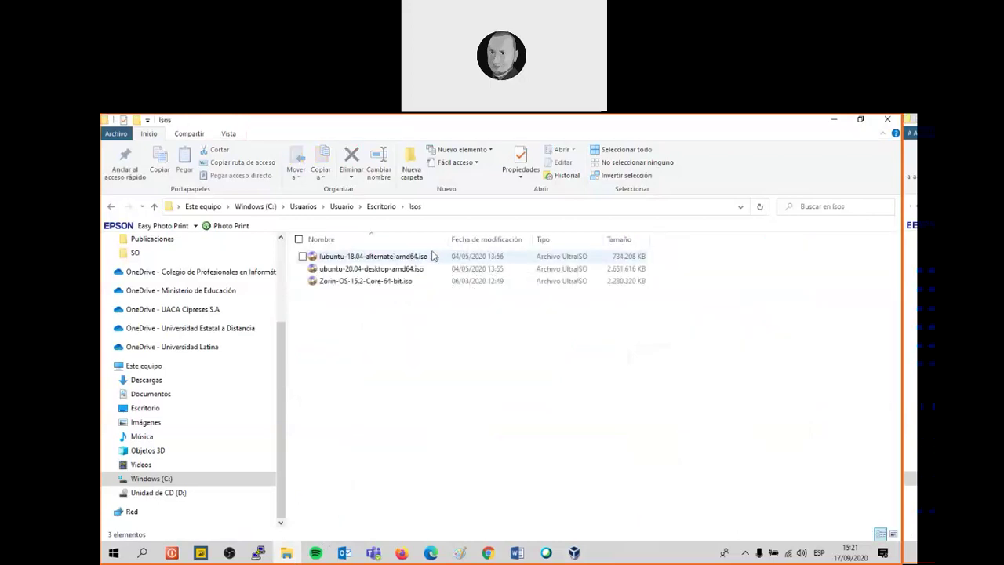
click(887, 119)
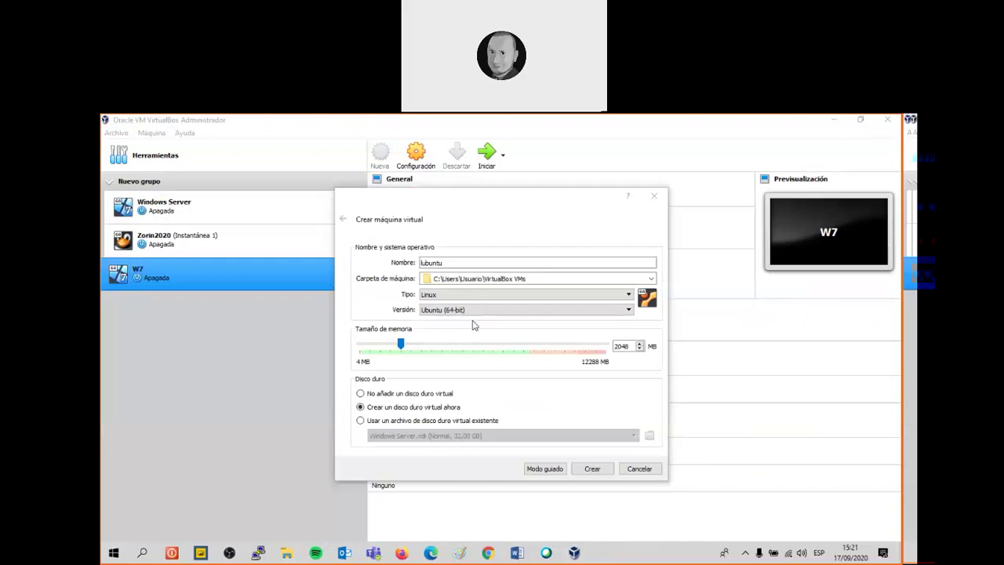
Create the lubuntu machine with a new 10 GB dynamically allocated VDI virtual hard disk
click(590, 469)
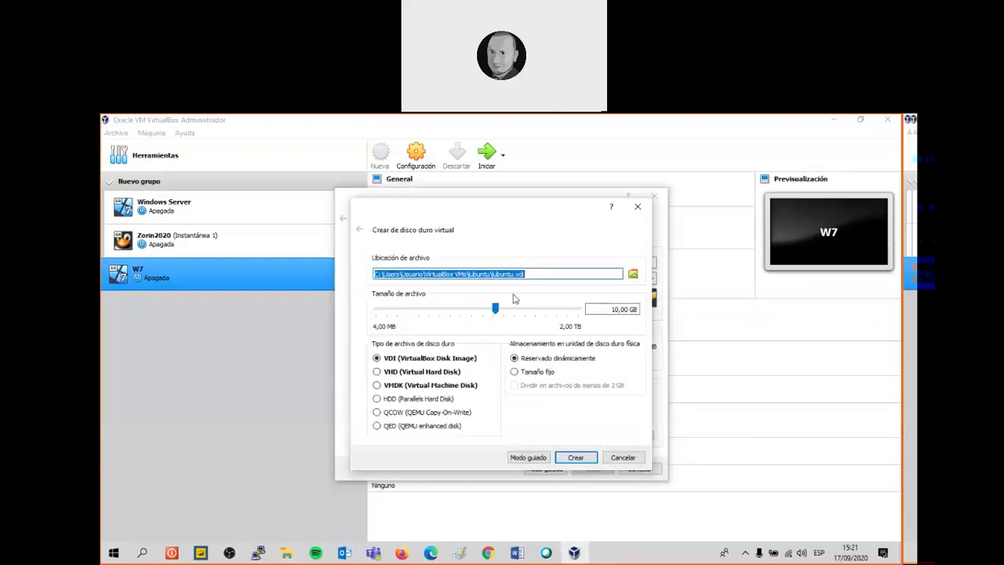
click(582, 462)
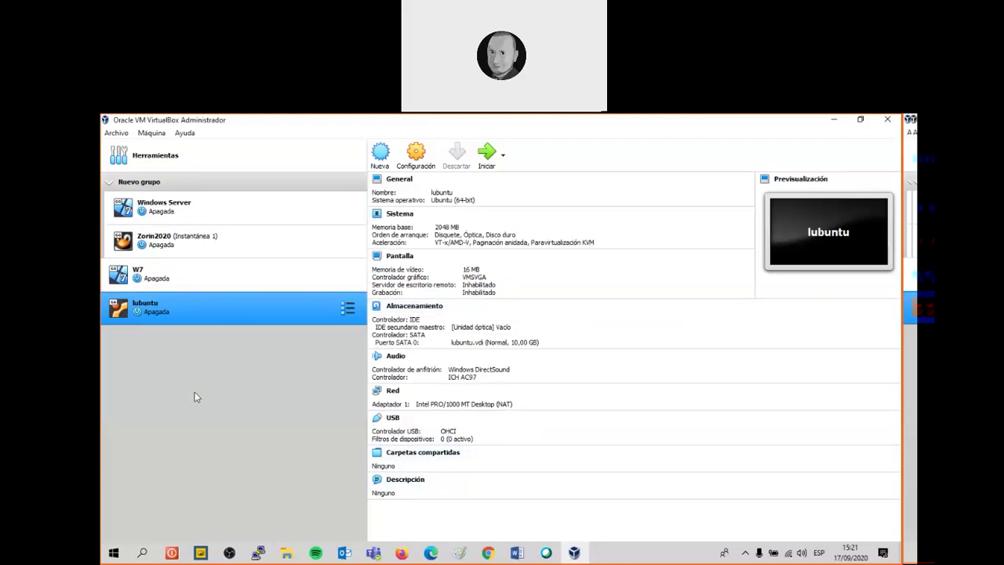
Switch to Chrome, highlight the RAM and disk space figures in the Fedora 24 requirements, and return to VirtualBox
click(488, 554)
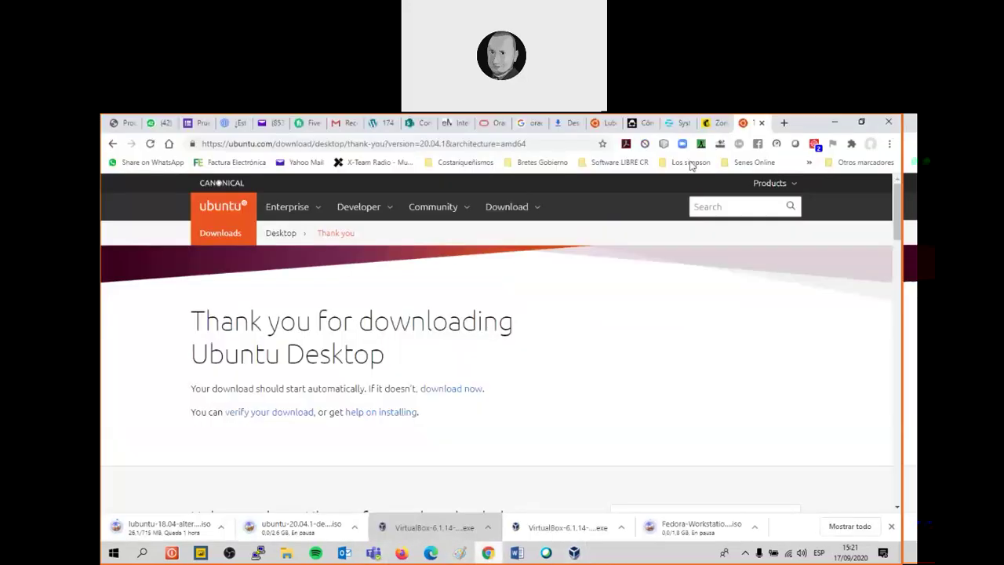
click(658, 122)
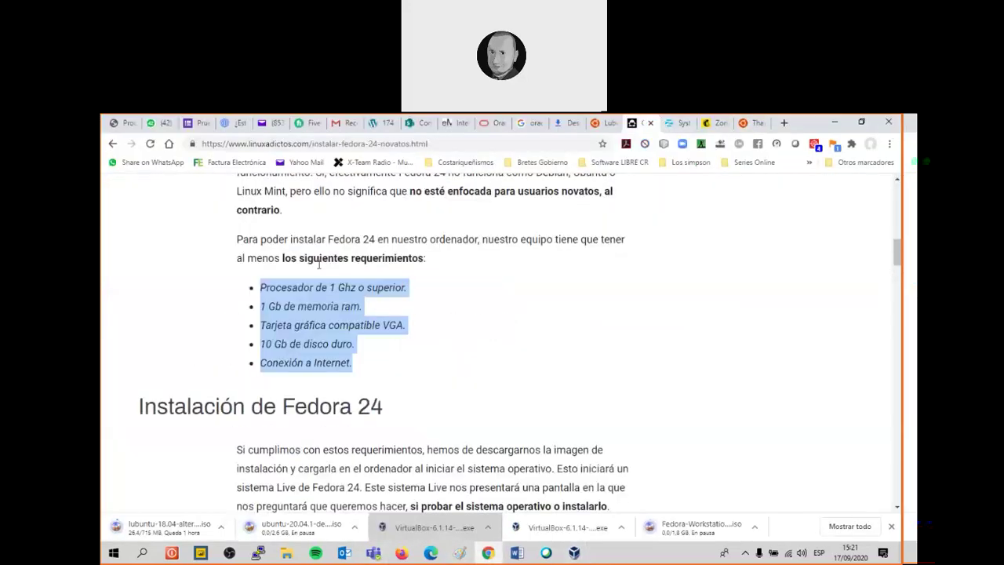
drag(319, 261, 440, 270)
click(411, 281)
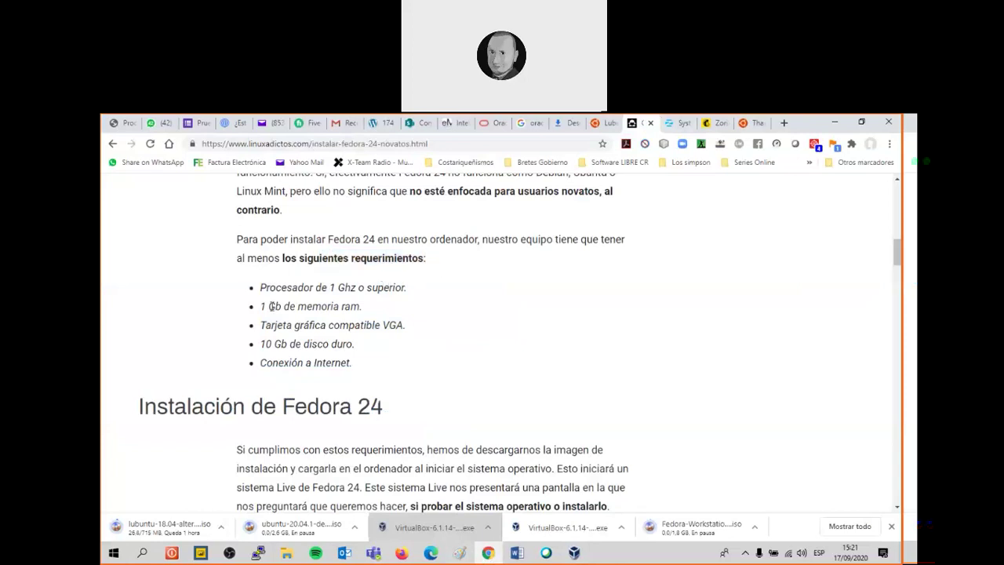
drag(261, 306, 284, 306)
click(295, 324)
mouse_move(261, 344)
mouse_down()
mouse_move(302, 345)
mouse_move(272, 343)
mouse_up()
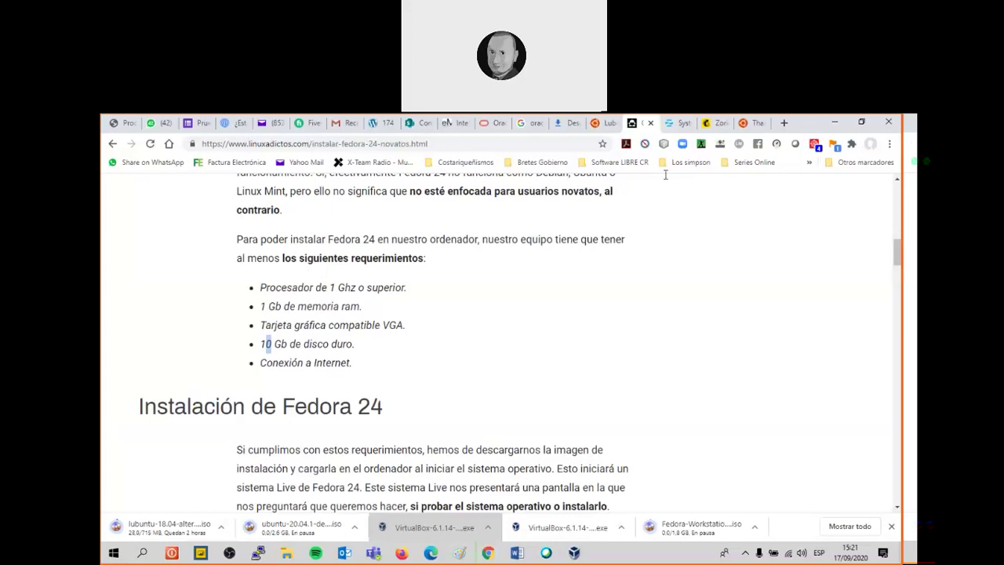
click(838, 120)
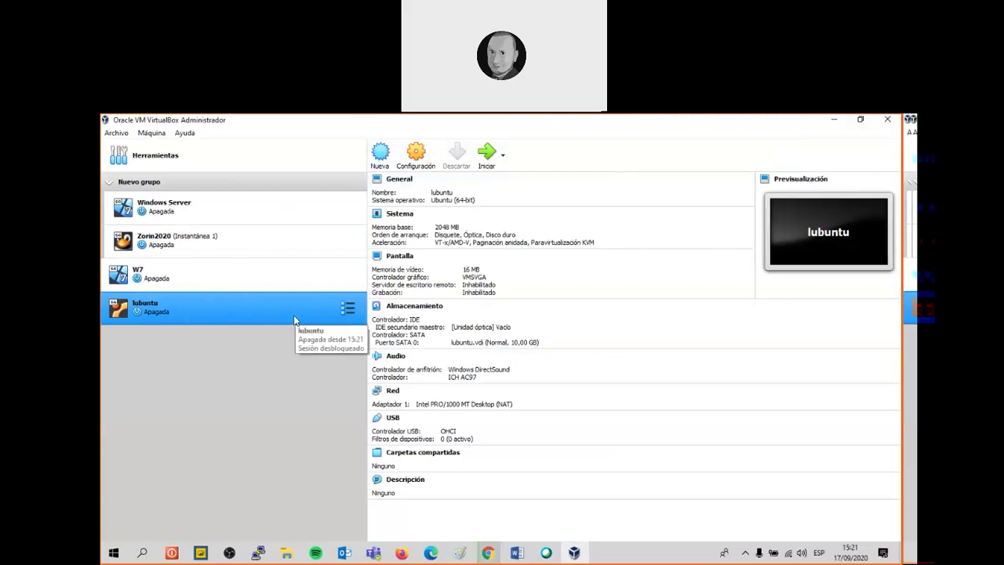
Start the lubuntu virtual machine, bring its window to the front and list the available start-up disks
double_click(178, 317)
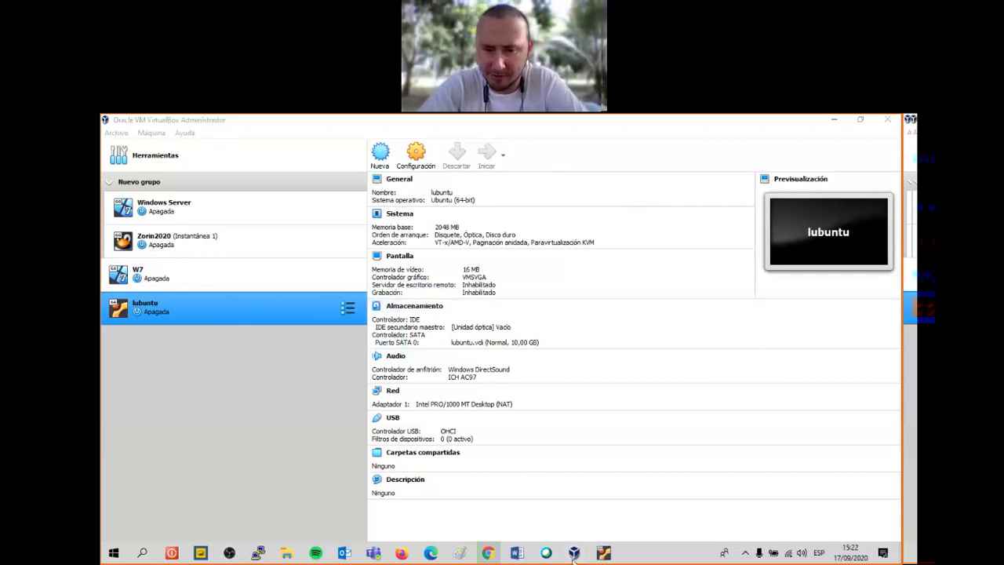
click(603, 553)
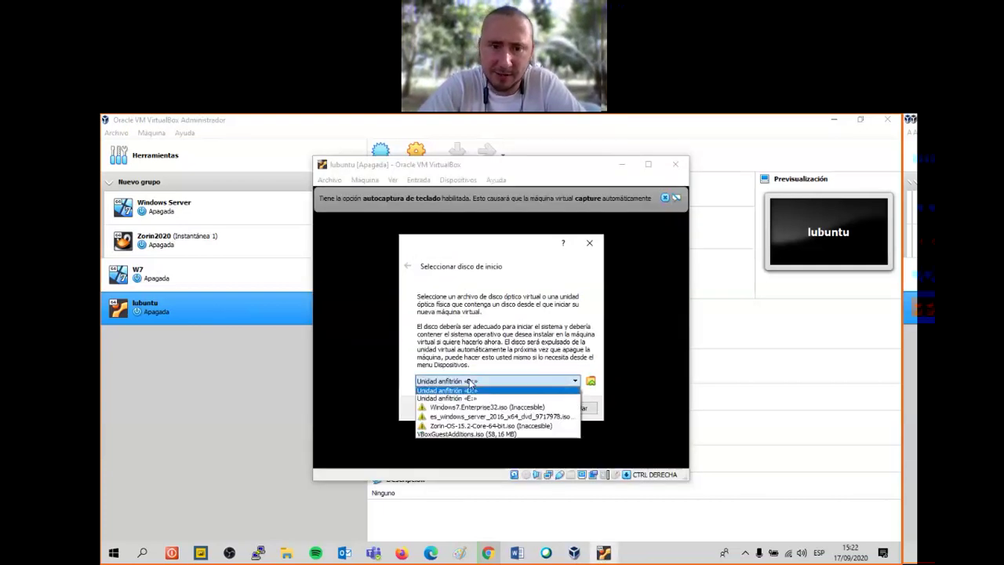
click(473, 381)
click(472, 382)
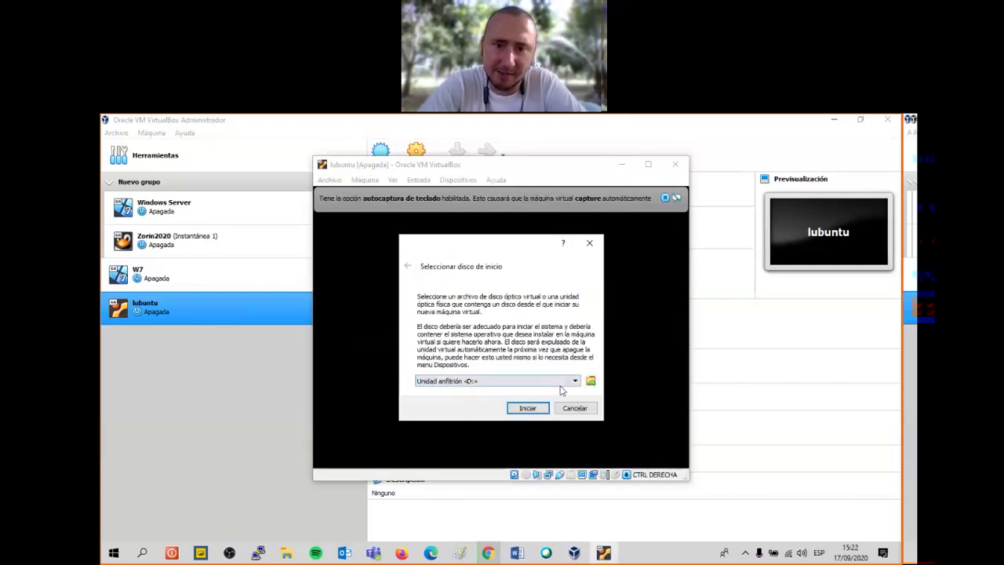
click(558, 381)
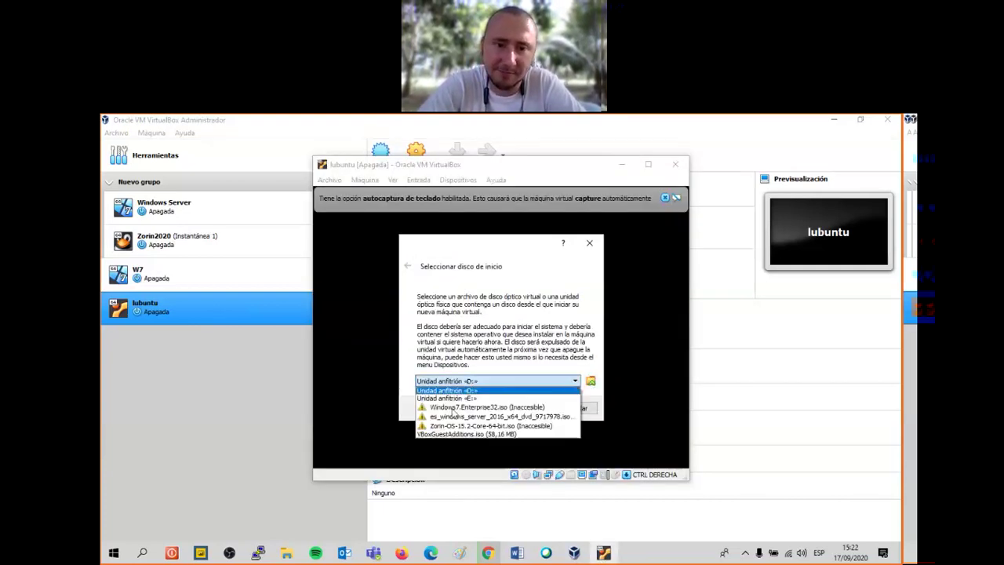
click(592, 382)
click(592, 381)
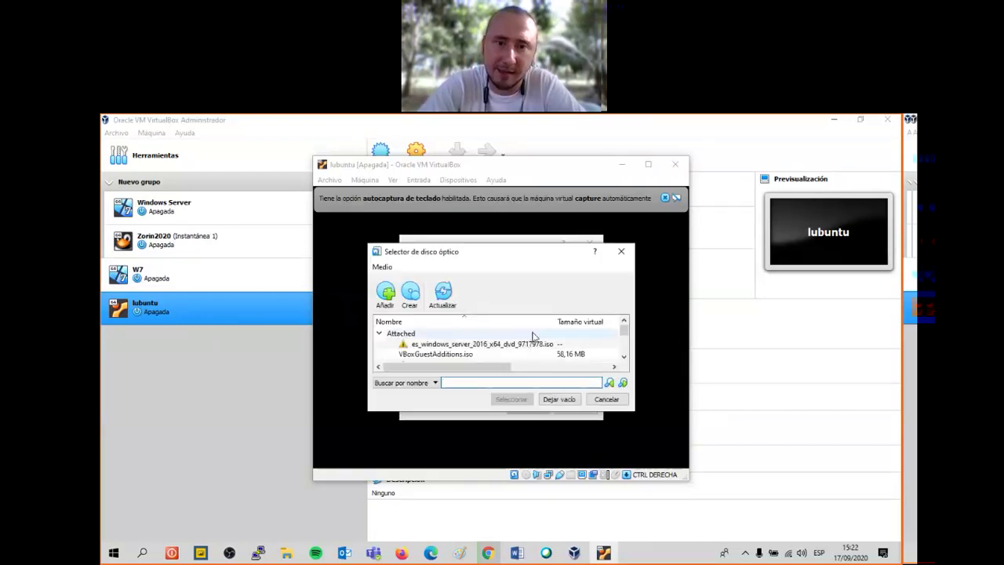
click(621, 251)
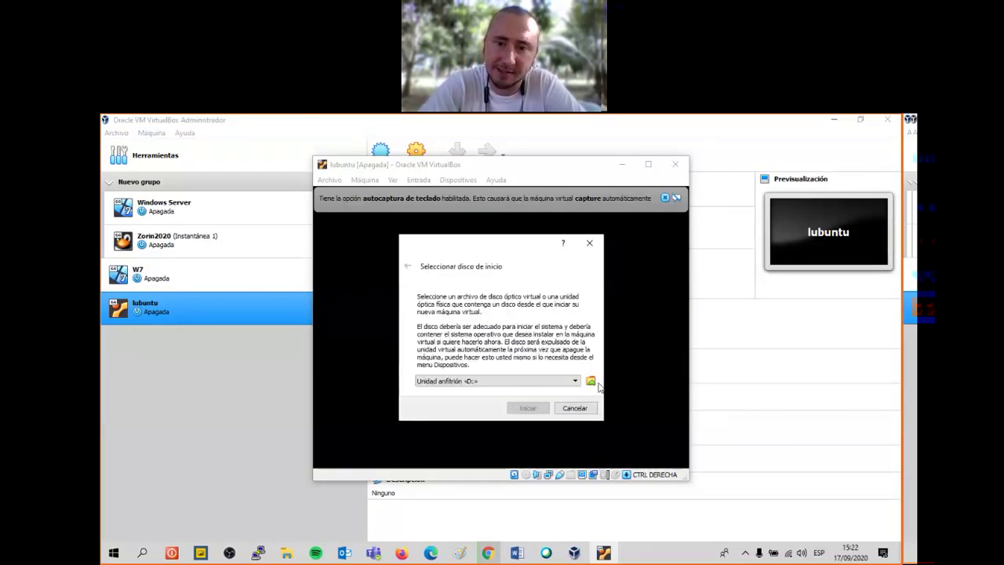
Boot the machine from lubuntu-18.04-alternate-amd64.iso in the desktop's Isos folder and maximize its window
click(592, 381)
click(387, 298)
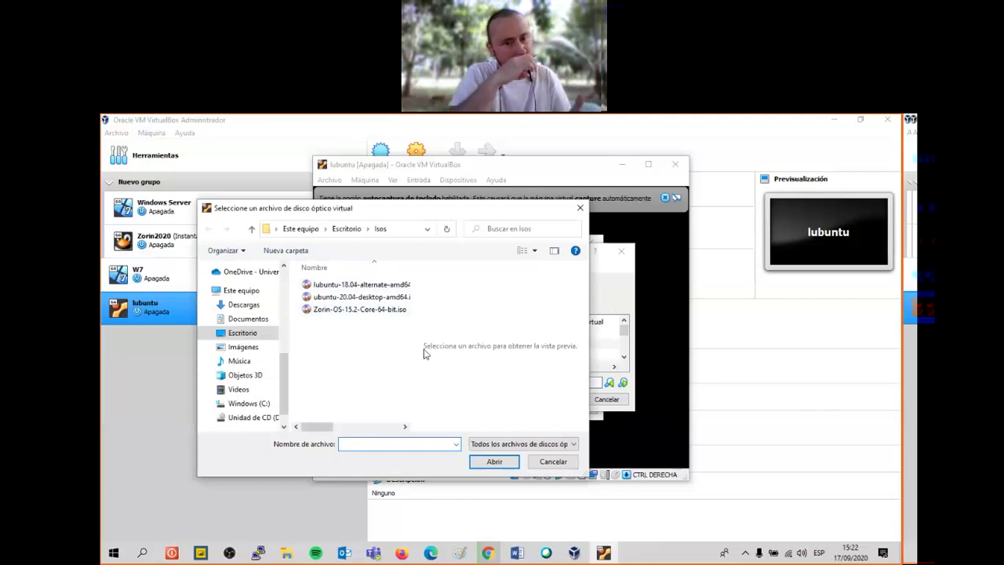
click(361, 284)
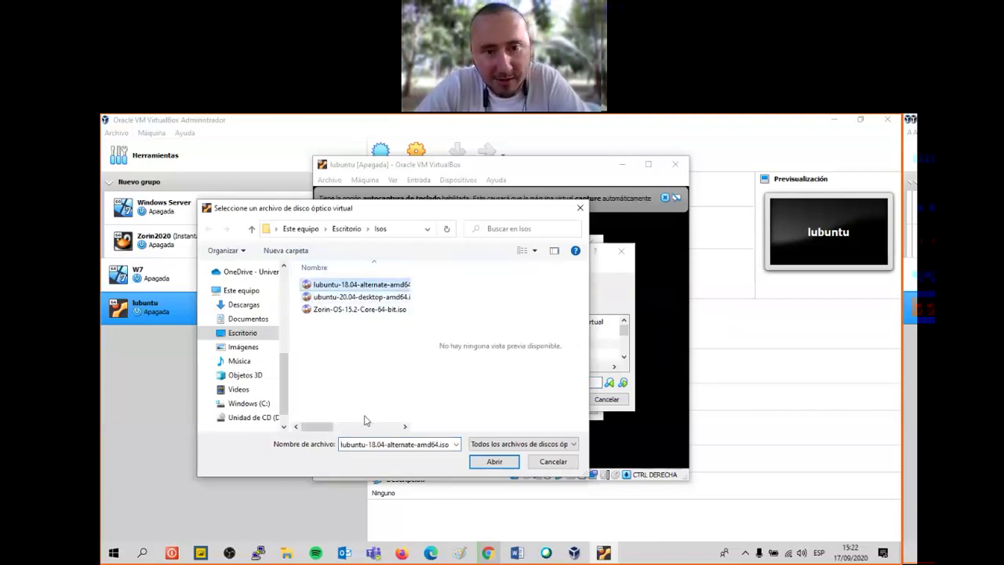
mouse_move(329, 427)
mouse_down()
mouse_move(342, 427)
mouse_move(312, 427)
mouse_up()
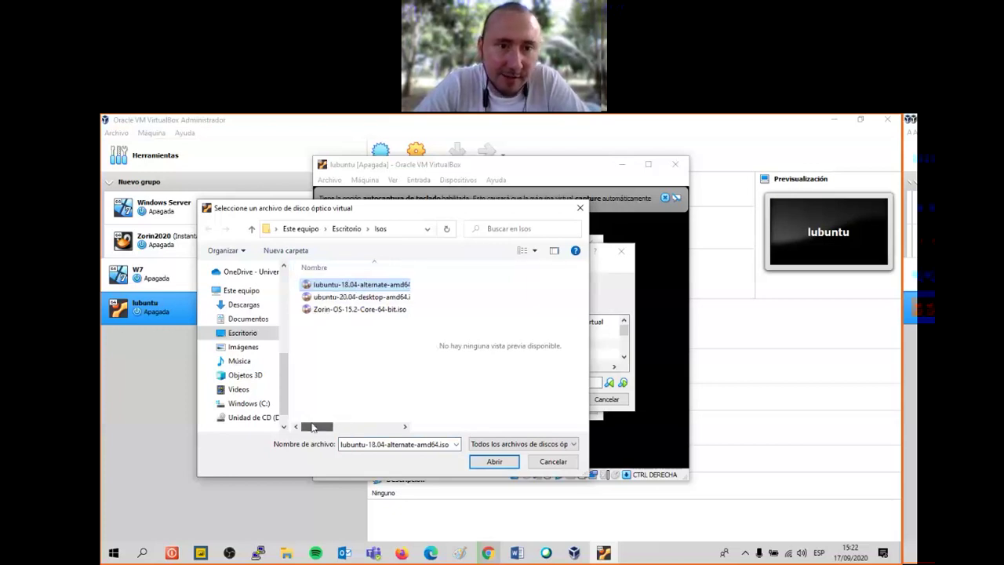
click(494, 462)
click(511, 399)
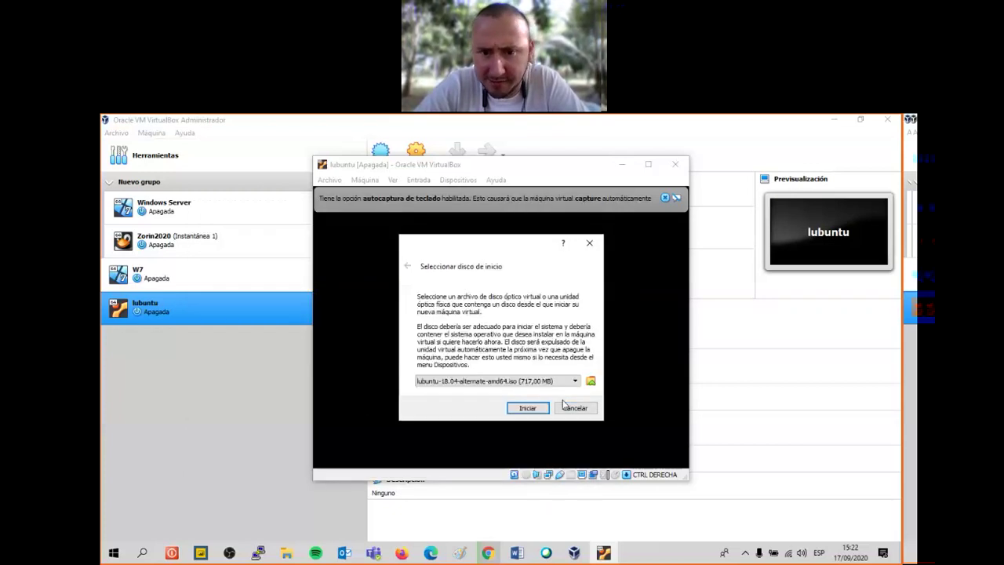
key(Return)
click(648, 164)
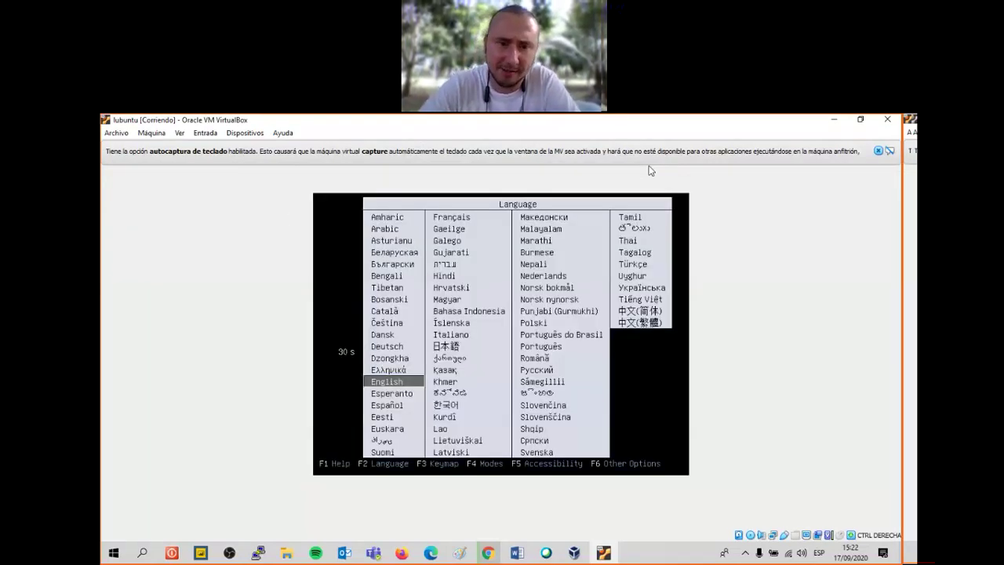
Choose Español as the boot language and try to boot from the first hard disk
key(Down)
key(Down)
key(Return)
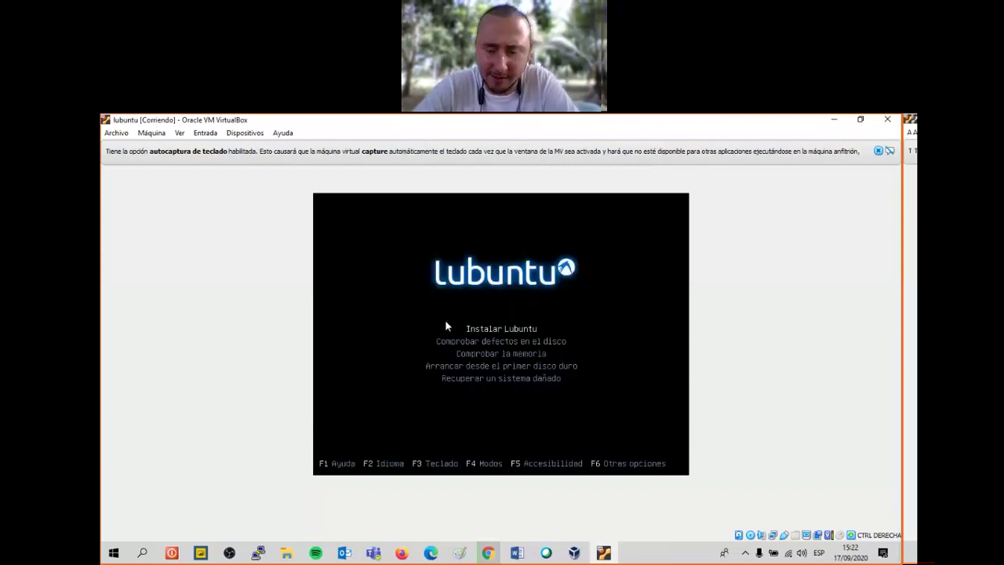
key(Down)
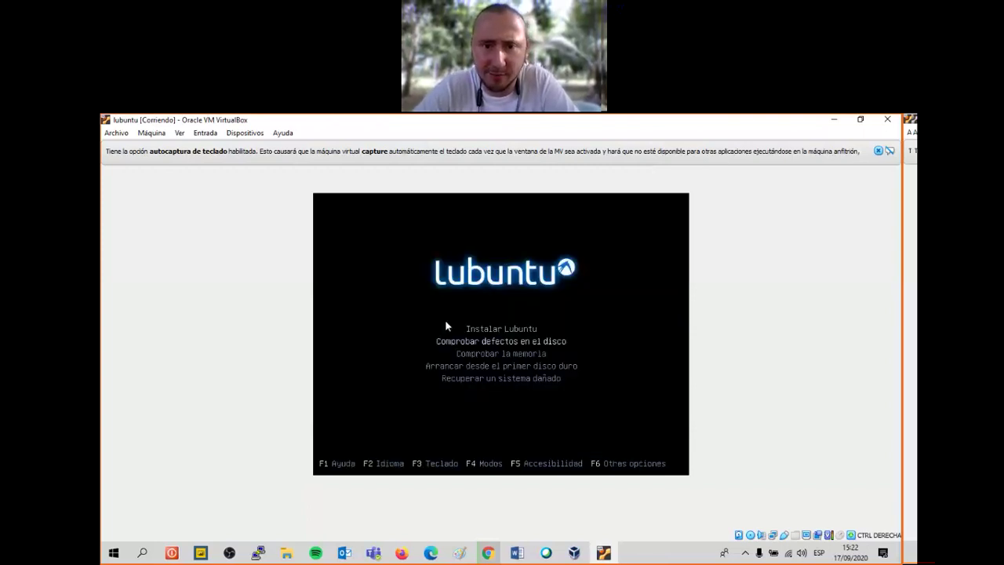
key(Down)
key(Down)
key(Return)
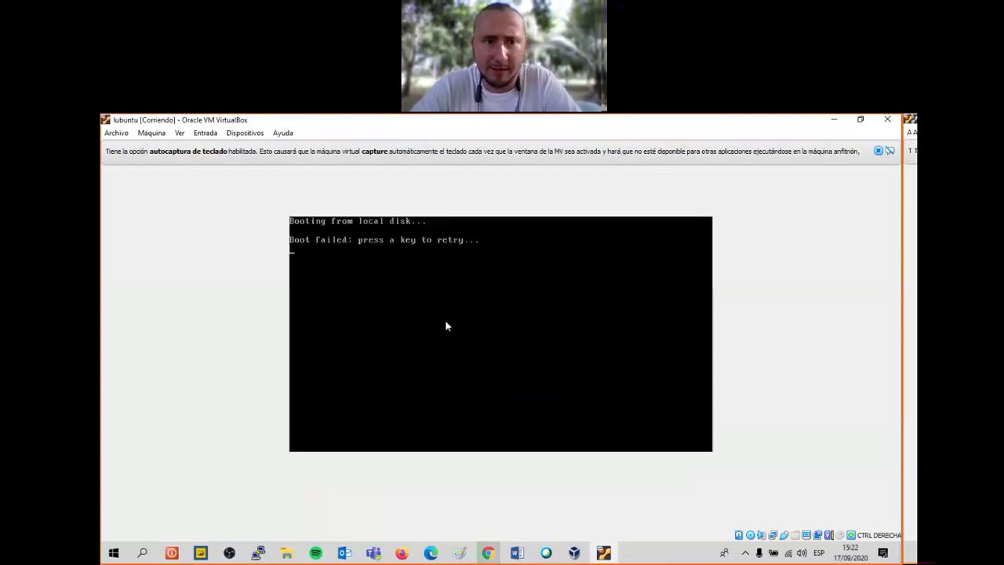
key(Return)
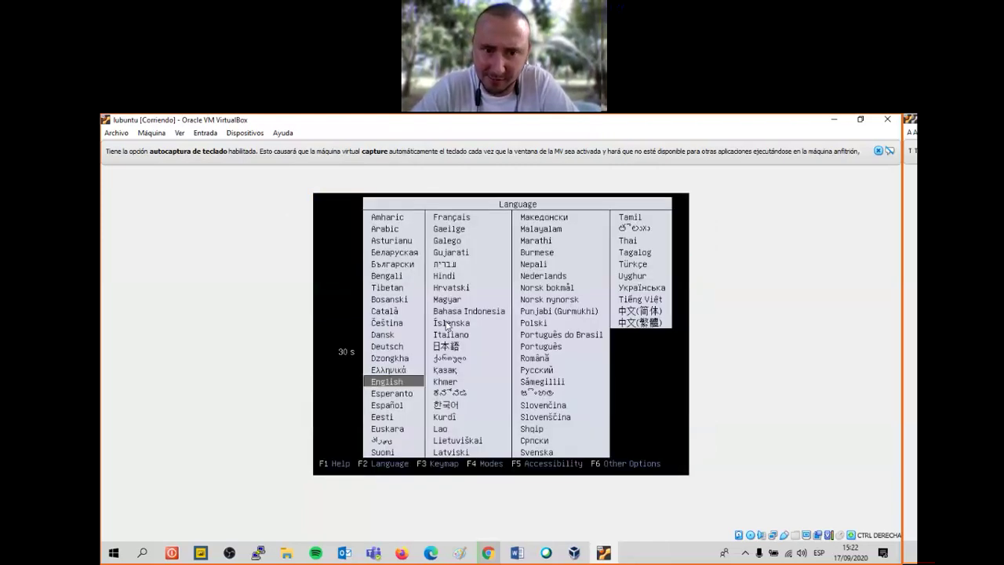
Choose Español as the boot language and start the Lubuntu installation
key(Down)
key(Down)
key(Return)
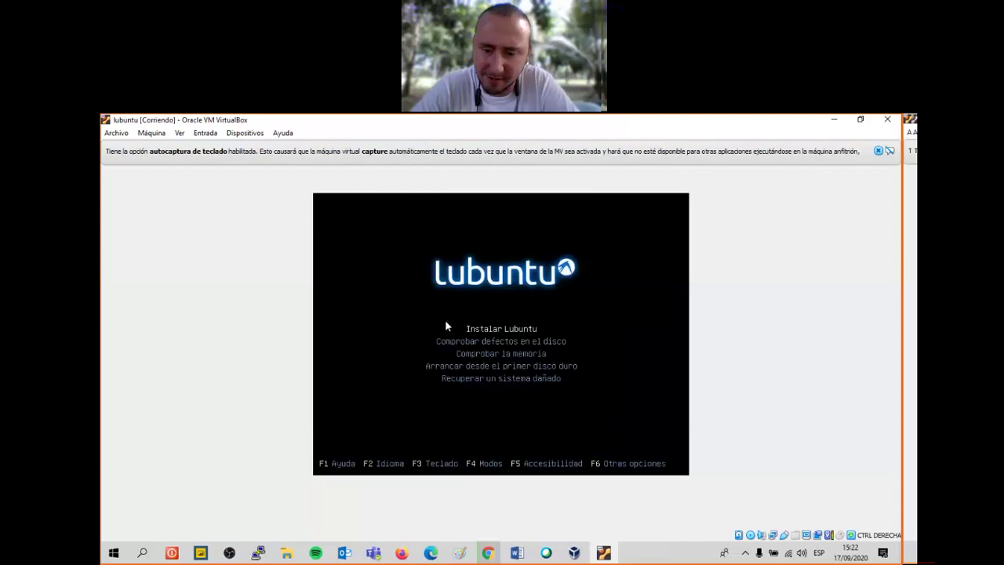
key(Return)
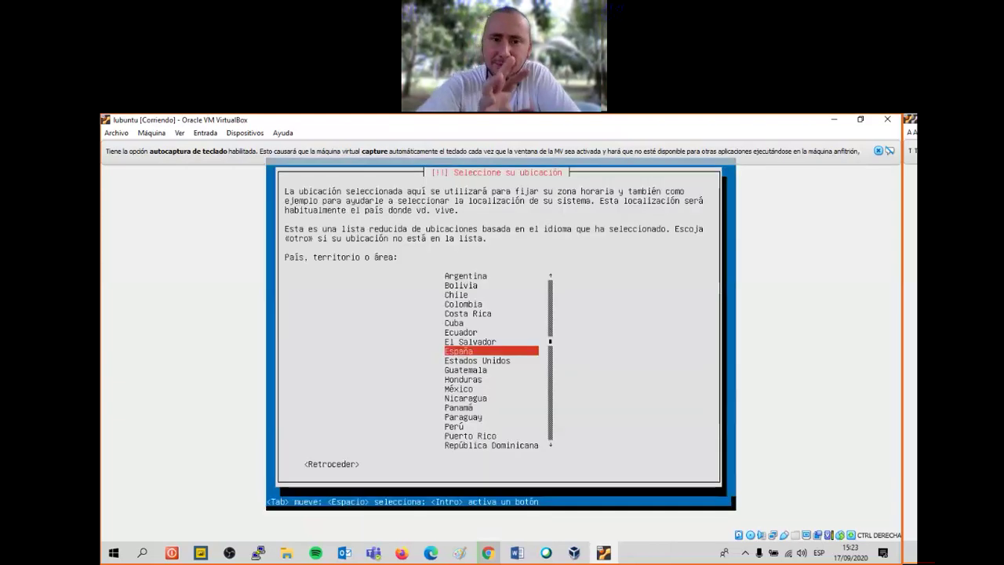
Go through the installer's country list and confirm a country as the system's location
key(Down)
key(Down)
key(Down)
key(Down)
key(Down)
key(Down)
key(Down)
key(Down)
key(Down)
key(Down)
key(Down)
key(Down)
key(Down)
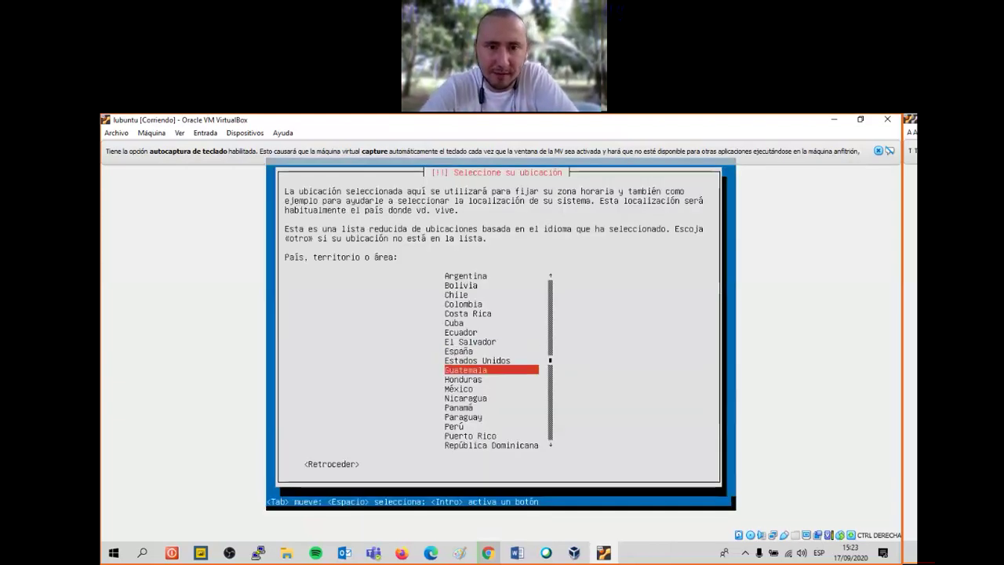
key(Up)
key(Up)
key(Up)
key(Up)
key(Up)
key(Up)
key(Up)
key(Up)
key(Up)
key(Up)
key(Up)
key(Up)
key(Up)
key(Up)
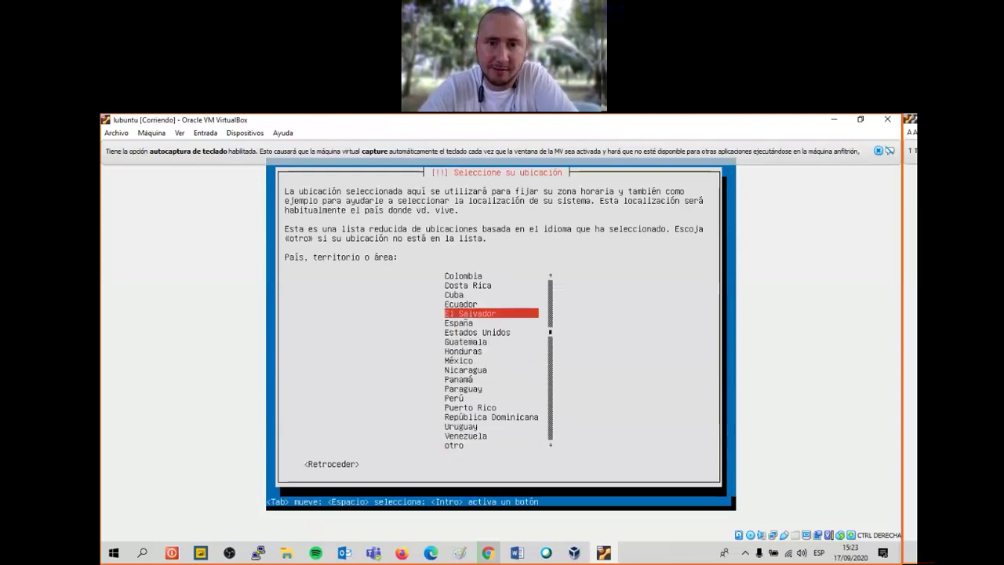
key(Up)
key(Up)
key(Up)
key(Return)
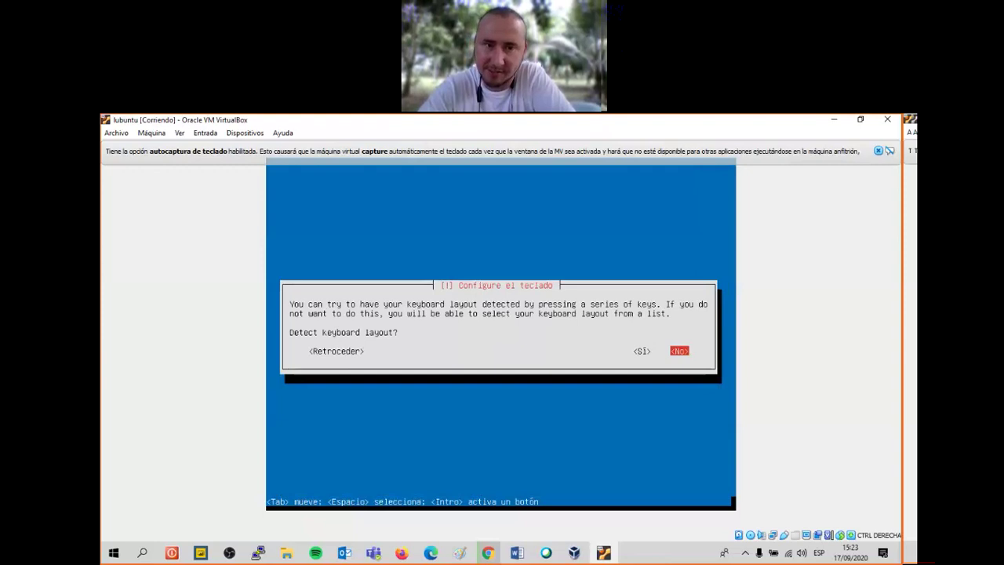
Start automatic keyboard layout detection and try to answer its key prompts, including with y and w
key(Left)
key(Return)
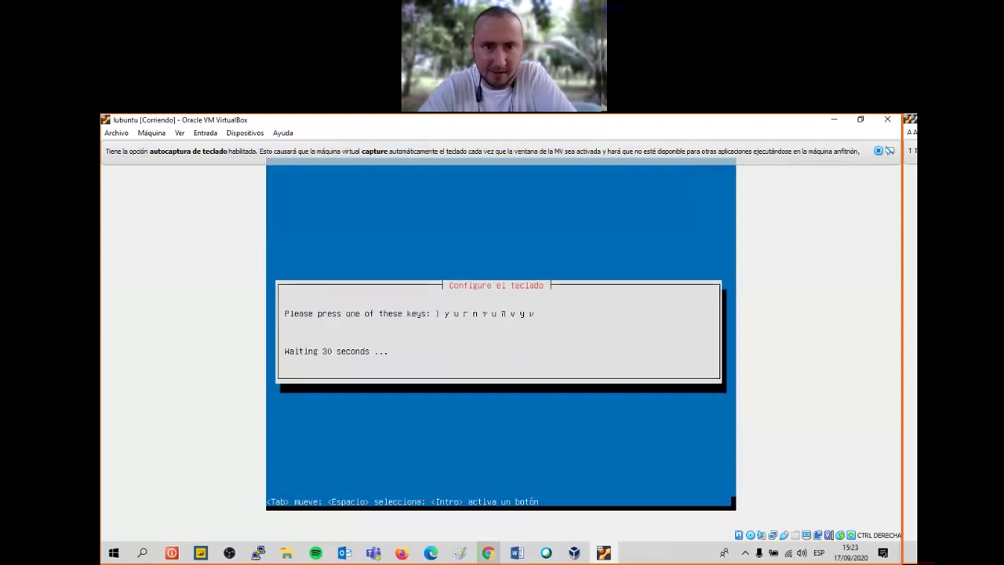
key(Return)
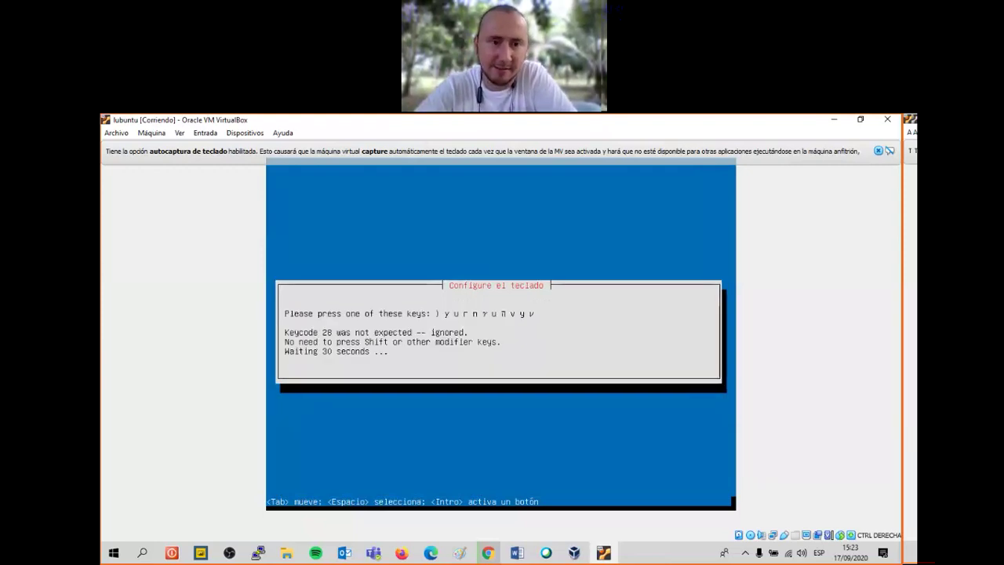
key(Up)
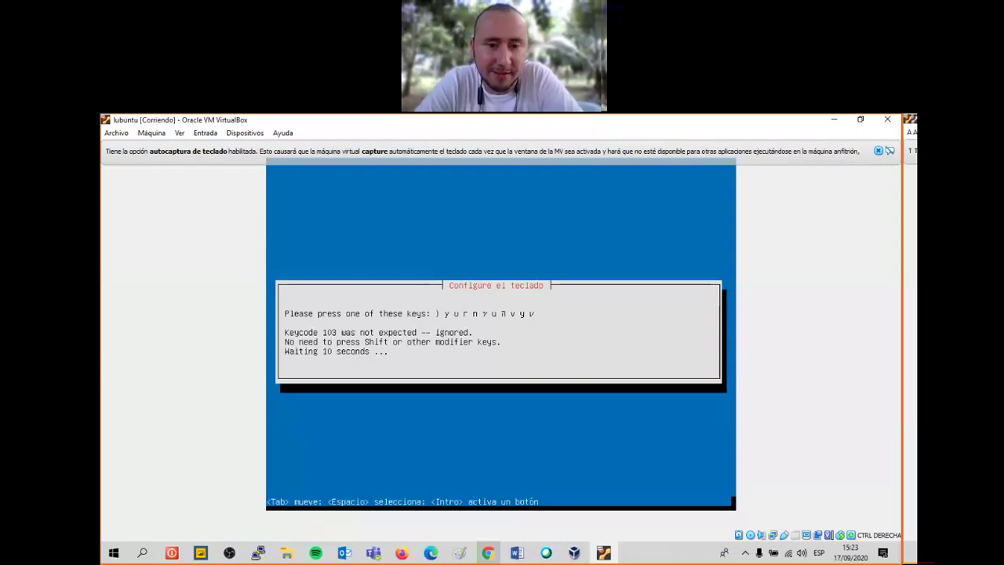
key(Return)
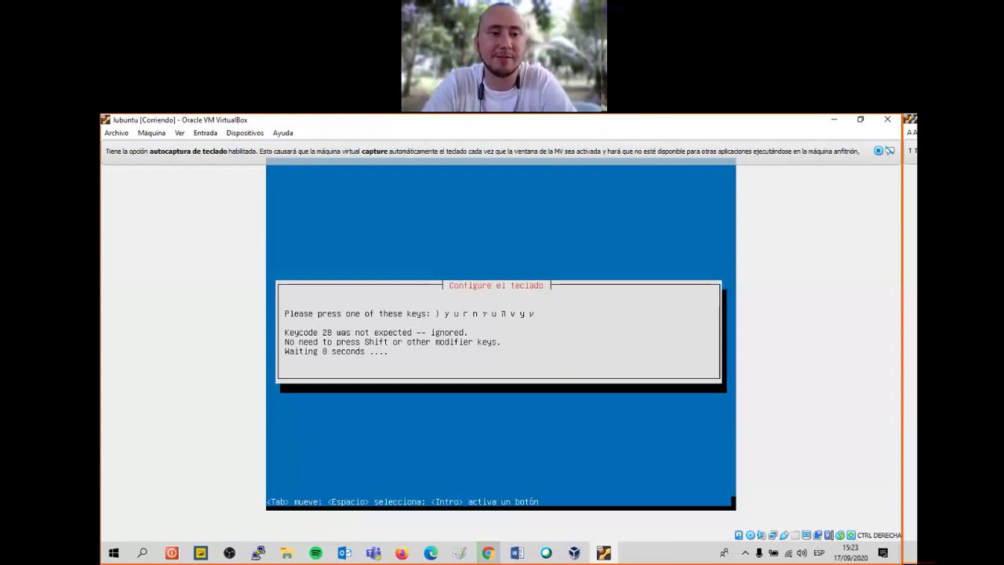
key(Tab)
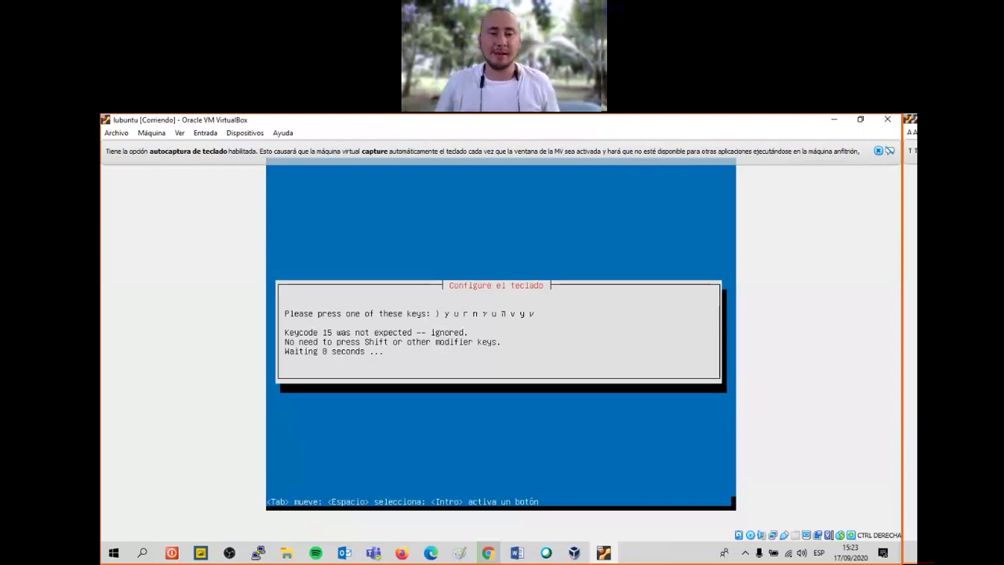
key(y)
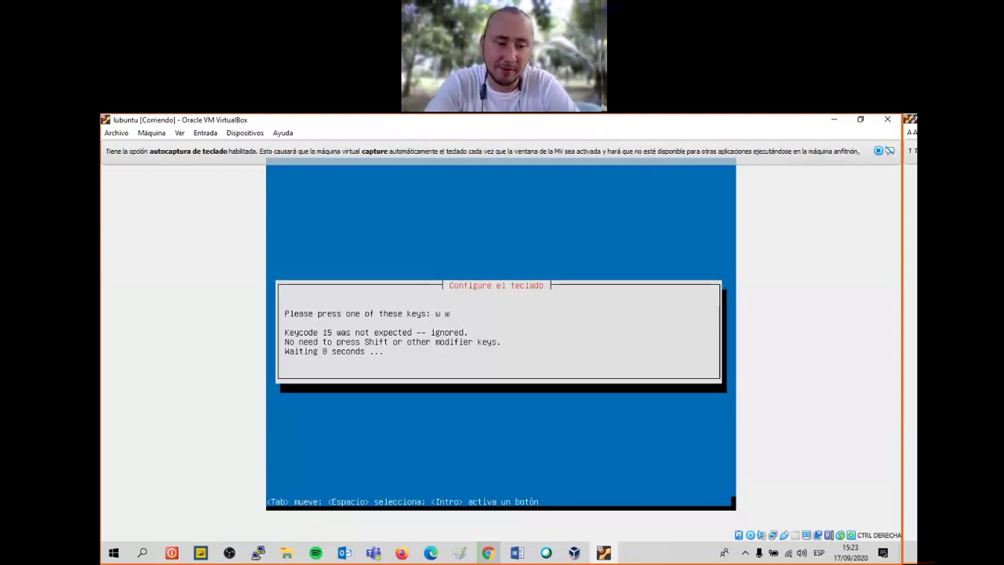
key(w)
key(Tab)
key(Return)
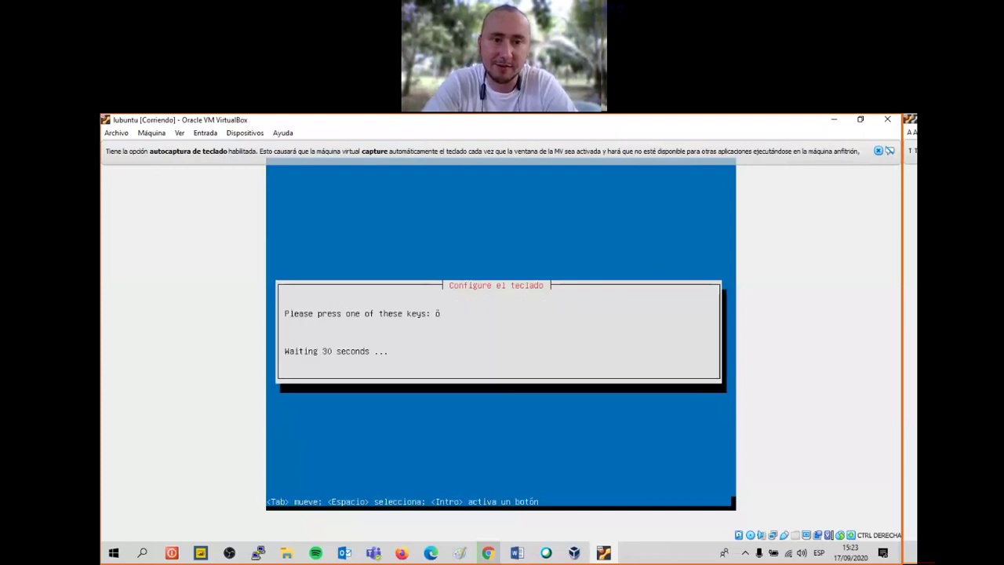
Try to answer or leave the layout detection's prompt for the ö key
key(o)
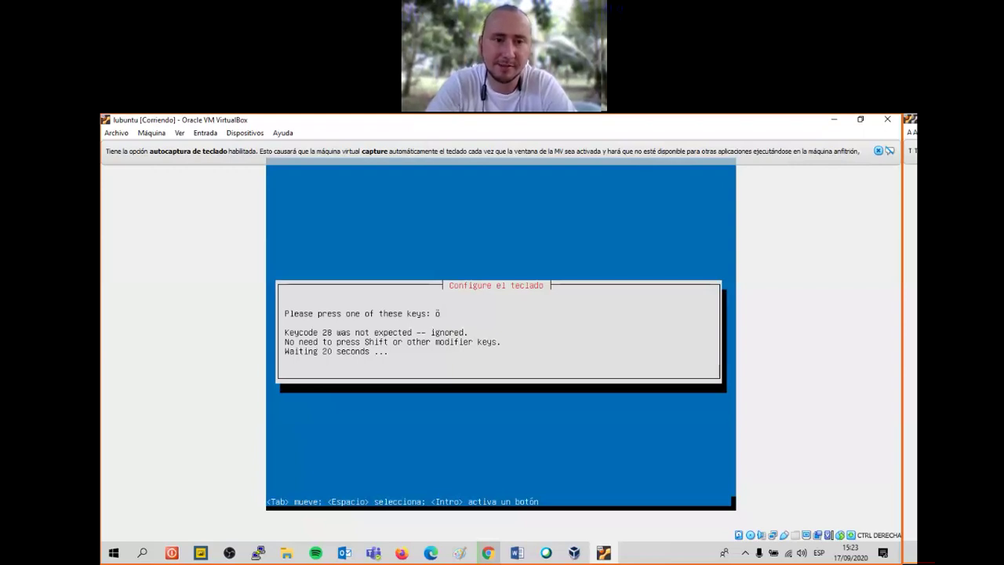
key(Escape)
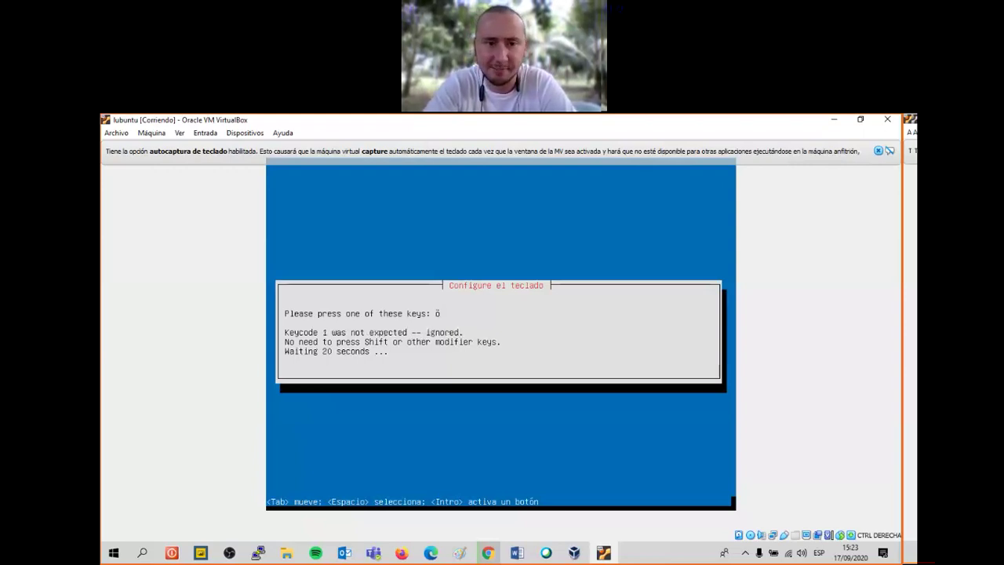
key(bracketleft)
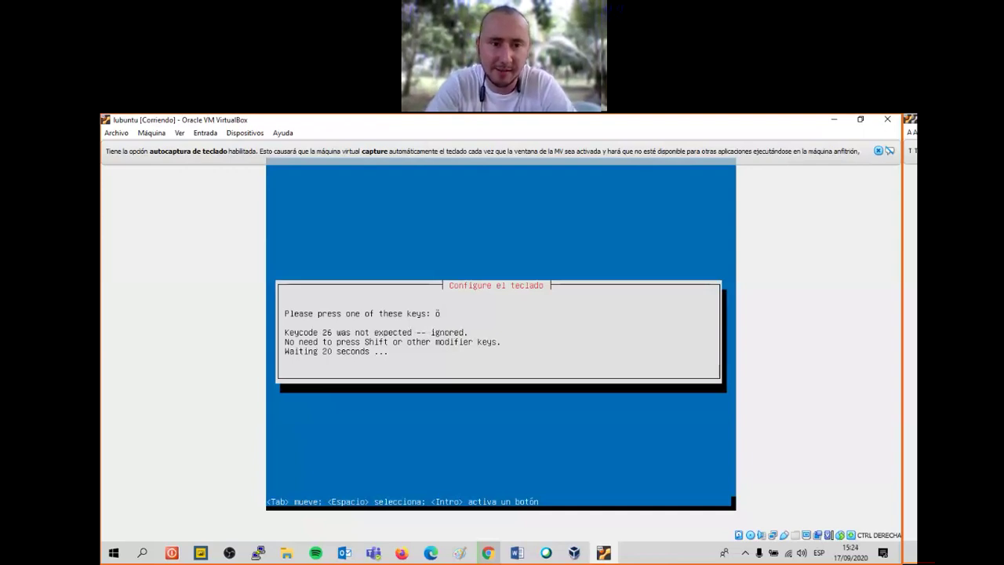
key(Return)
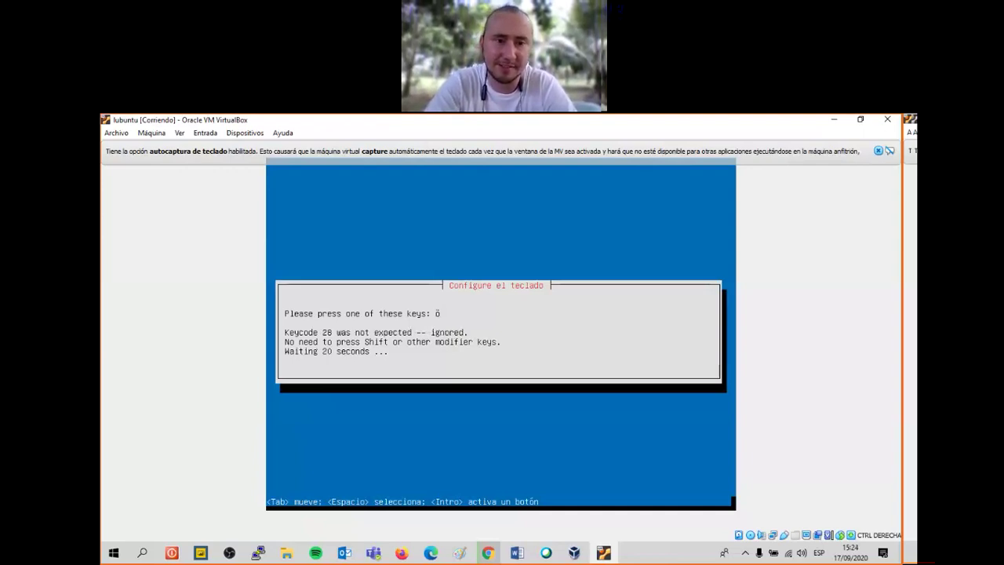
key(Escape)
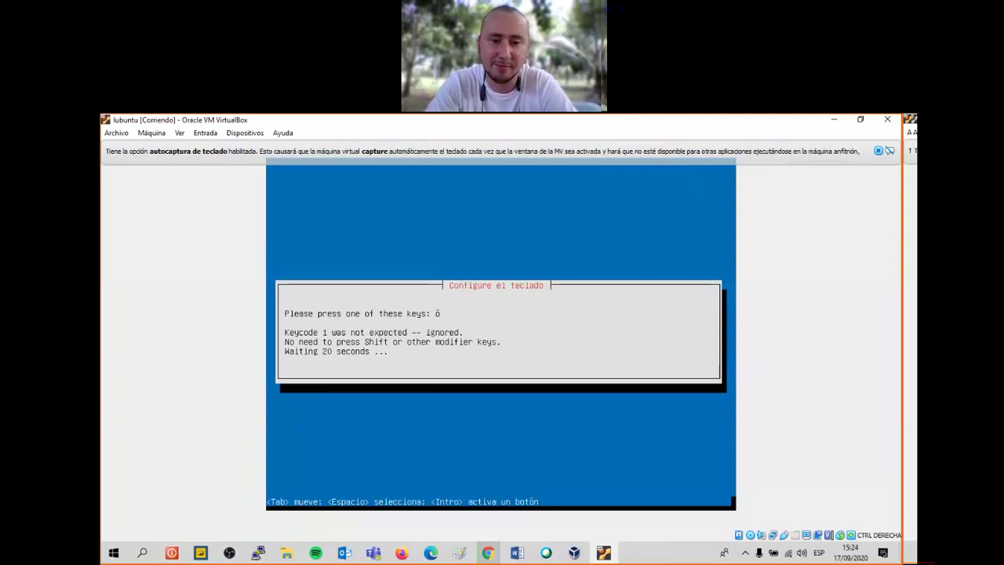
key(bracketleft)
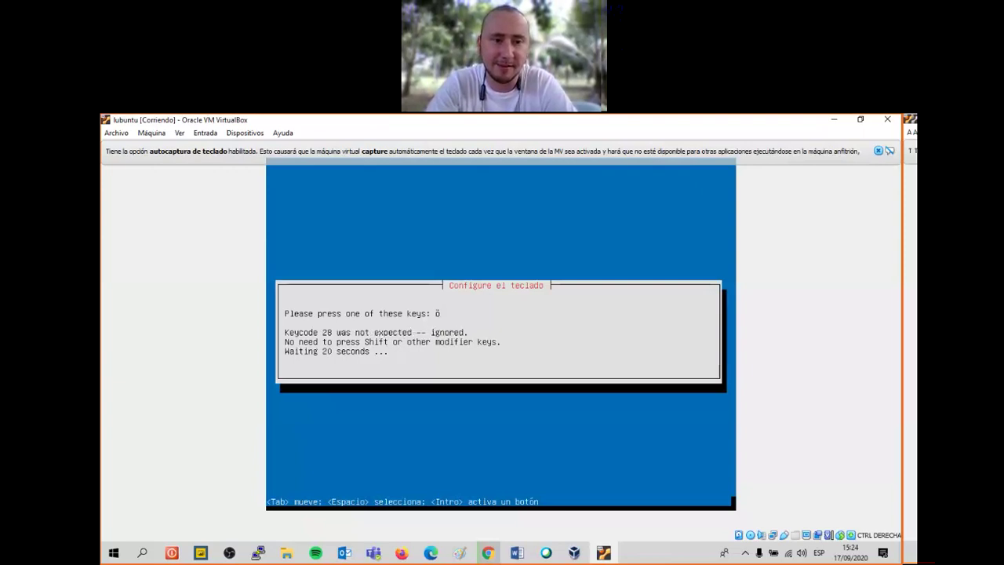
key(Escape)
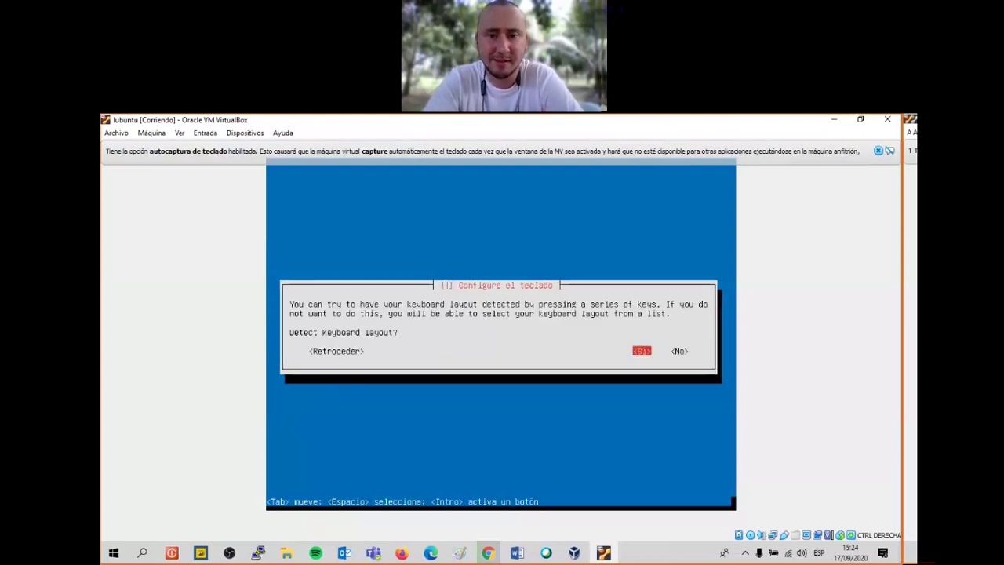
Decline keyboard layout detection so that the layout can be chosen from the list
key(Tab)
key(Return)
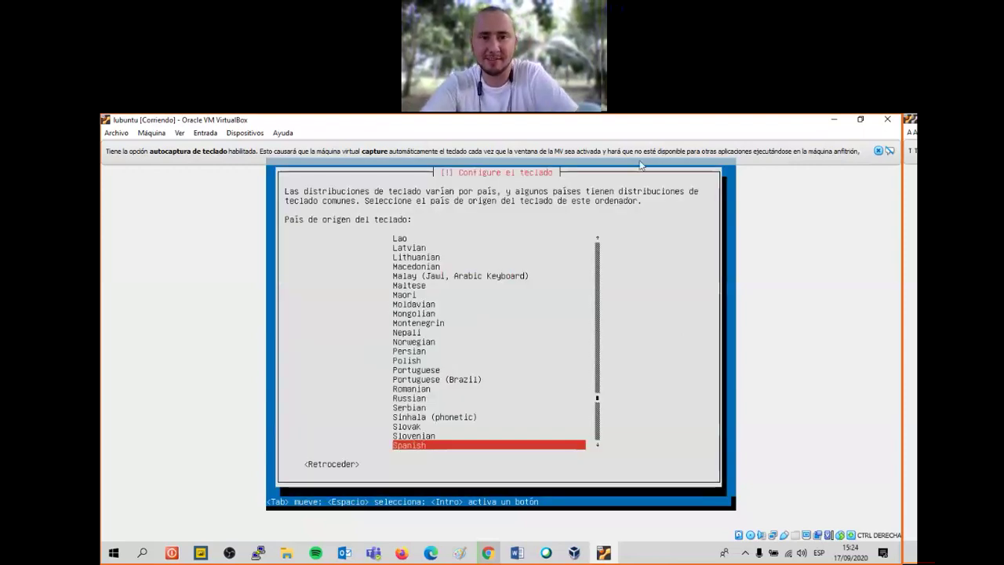
Close the lubuntu virtual machine by powering it off from the installer's keyboard configuration screen
click(118, 133)
click(133, 197)
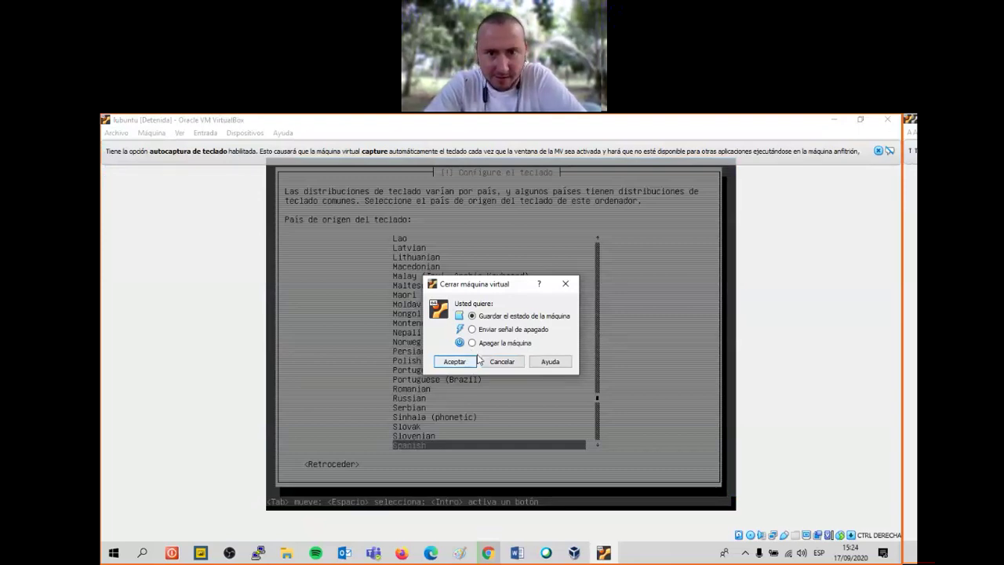
click(455, 361)
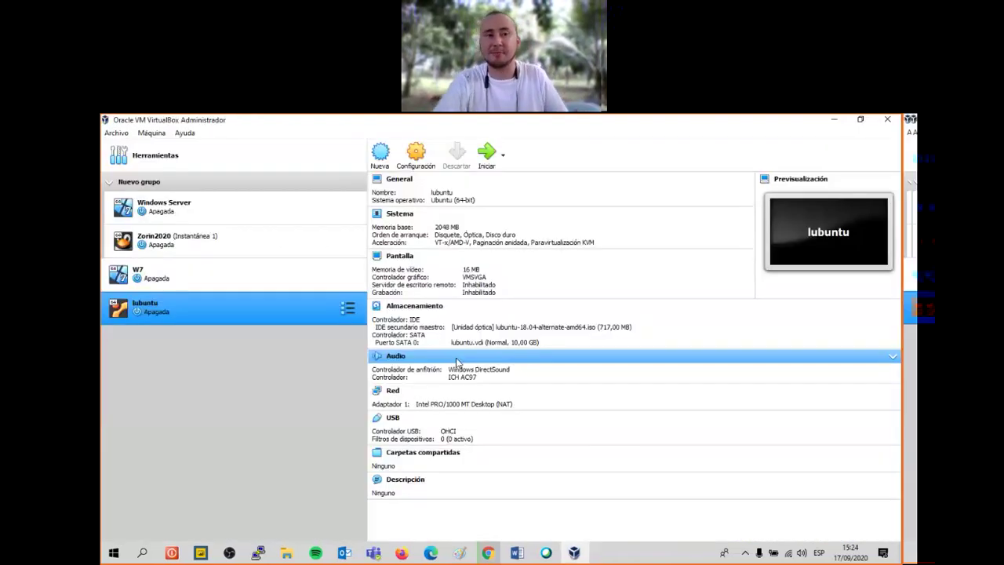
Start the Zorin2020 virtual machine in full-screen mode and boot its Zorin entry
click(208, 287)
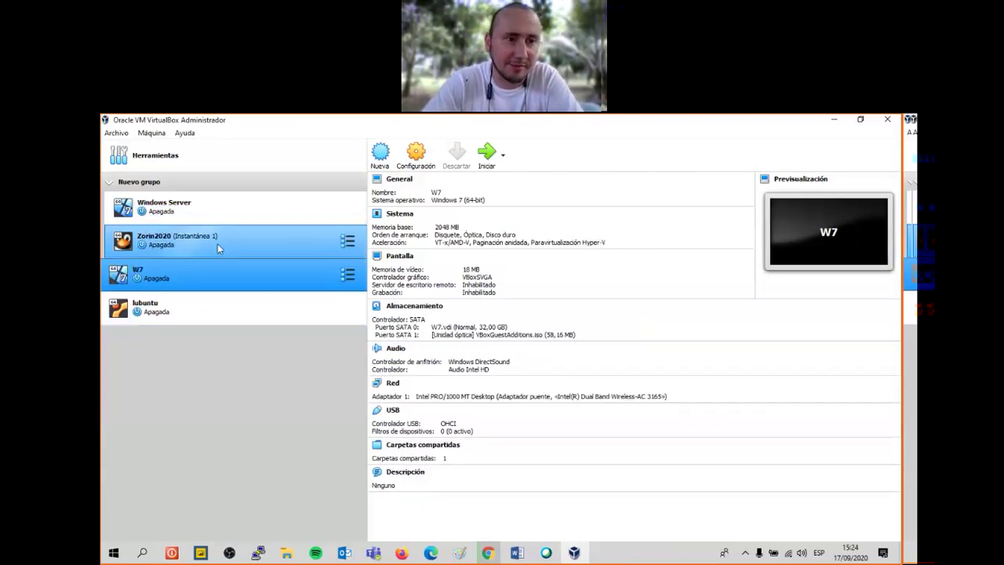
click(218, 244)
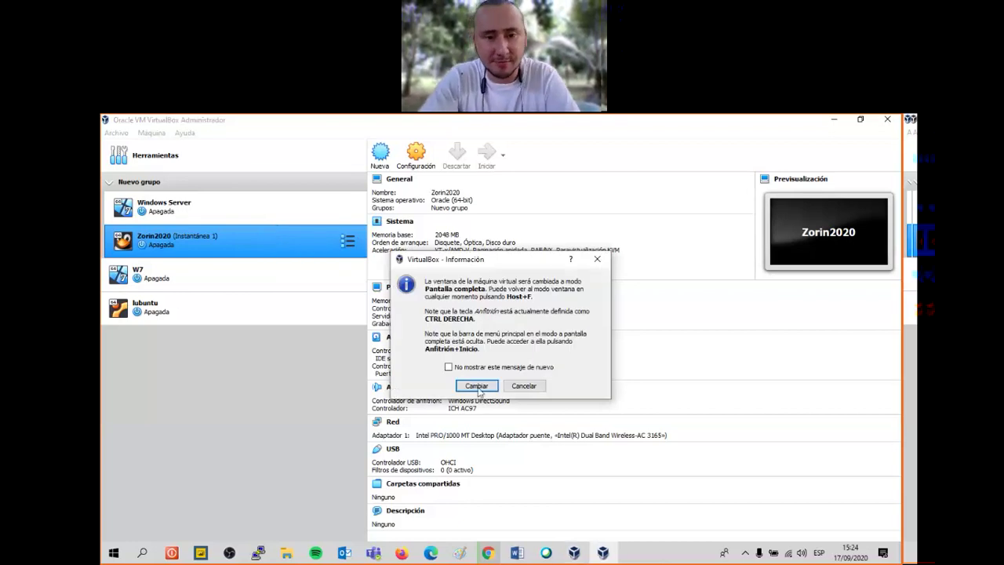
click(477, 386)
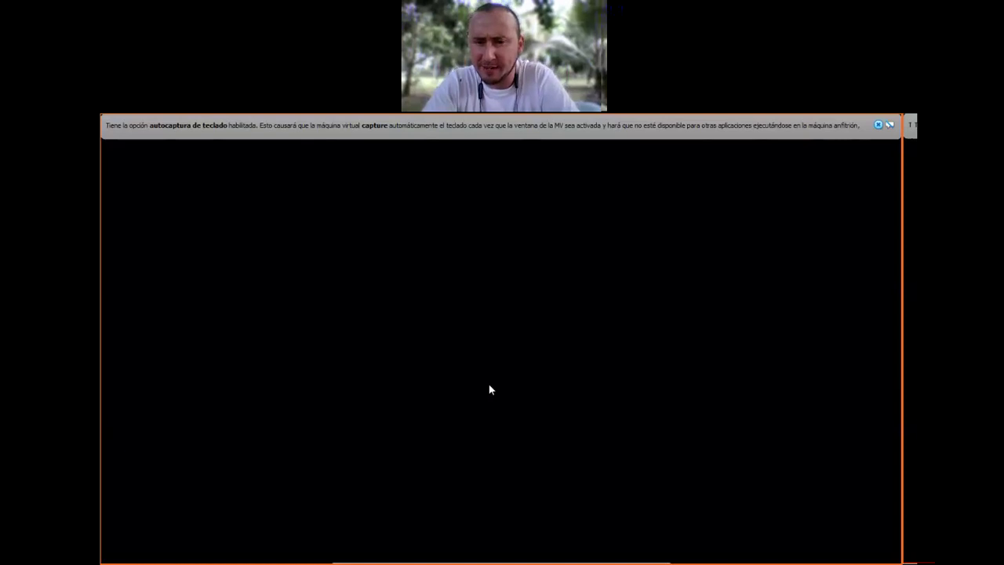
key(Down)
key(Up)
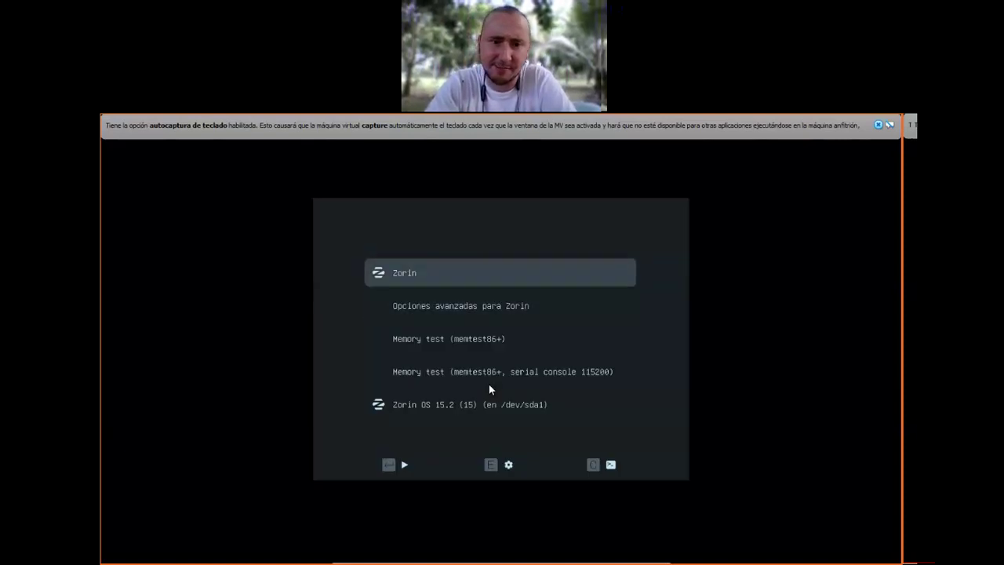
key(Return)
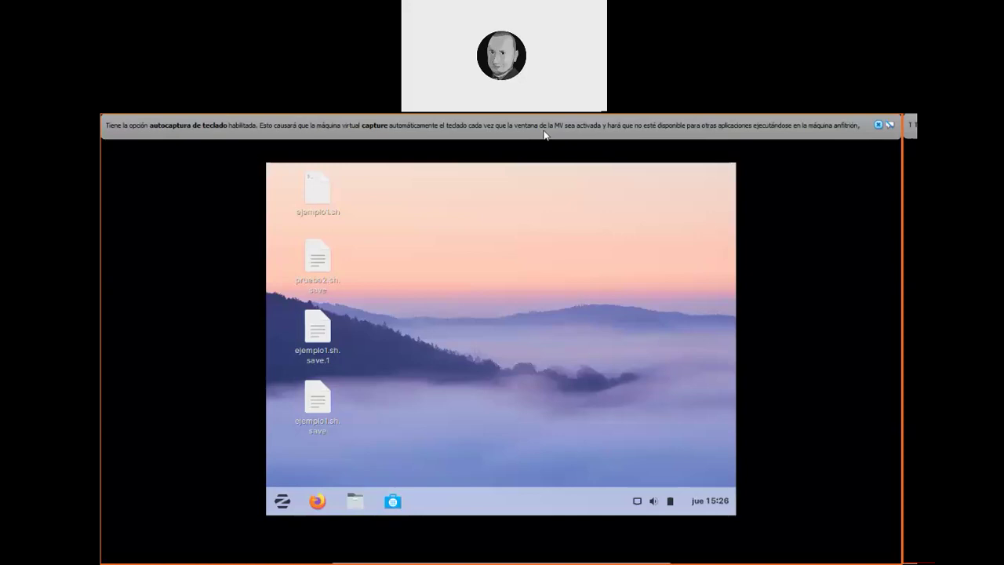
View Zorin's application menu and the desktop's context menu, closing each without choosing anything
click(282, 501)
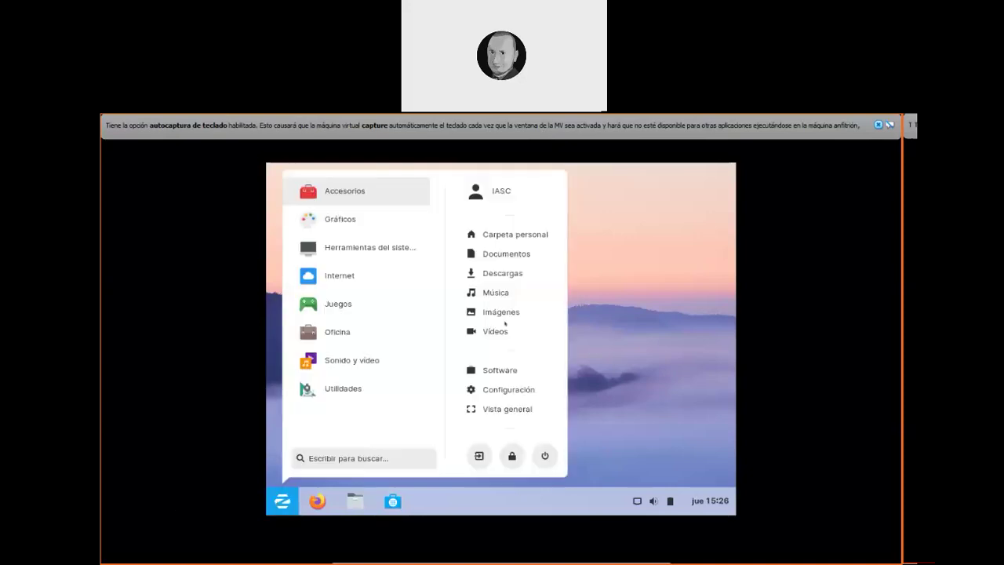
click(695, 264)
key(super)
key(Escape)
right_click(480, 189)
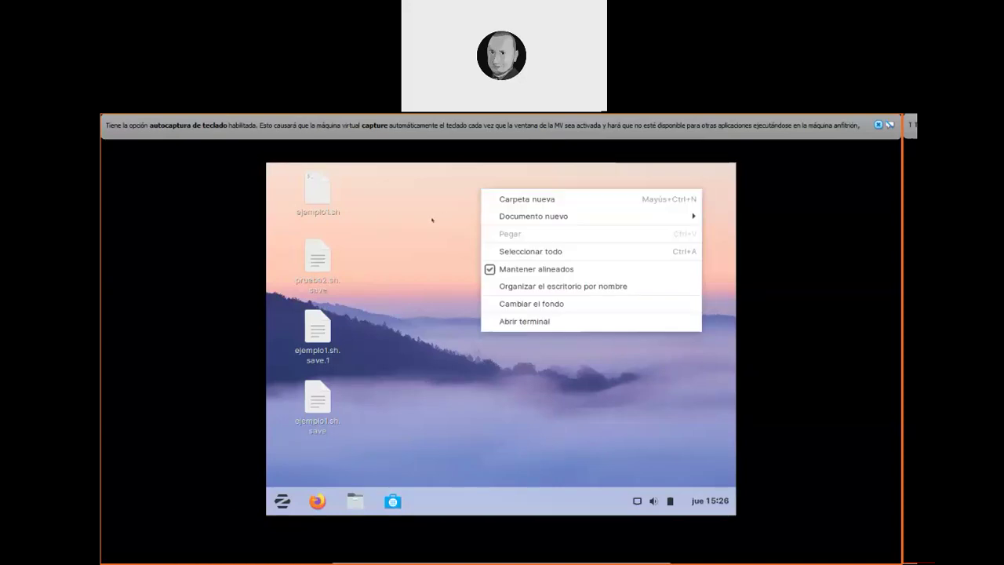
click(432, 220)
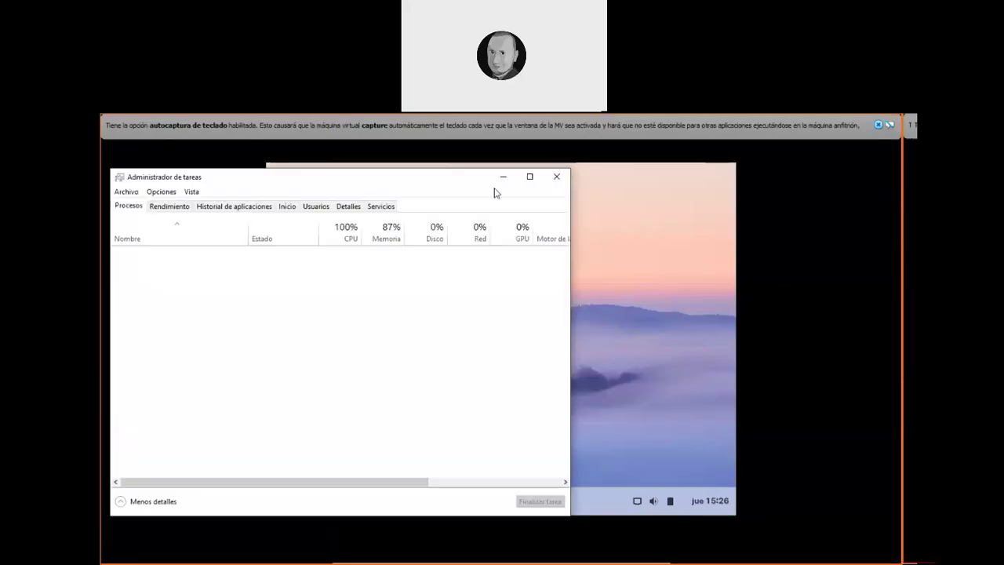
Open the host's Task Manager and maximise its window to examine the running processes
click(531, 177)
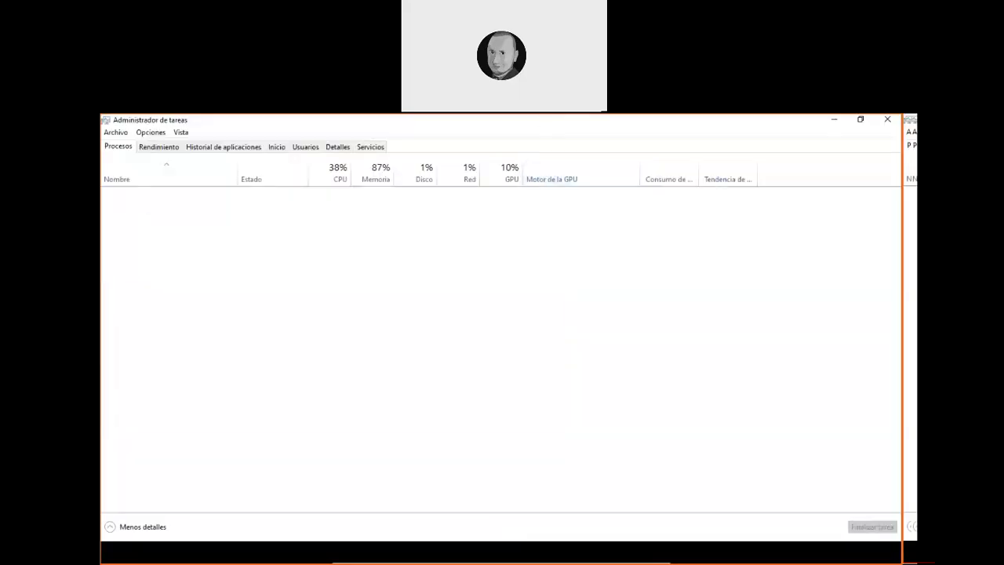